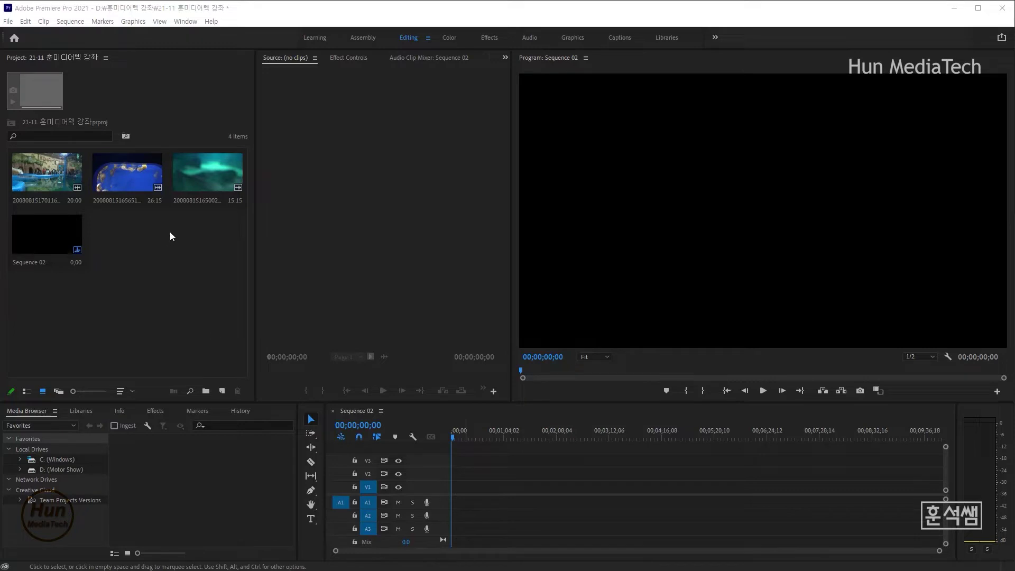
Start a new sequence from the Project panel's New Item menu
click(223, 392)
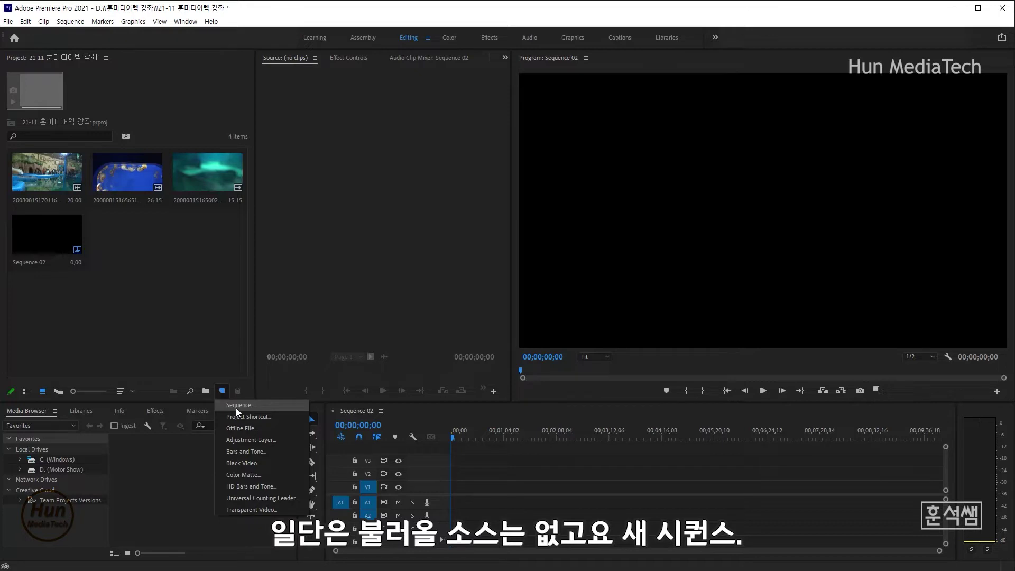
click(236, 405)
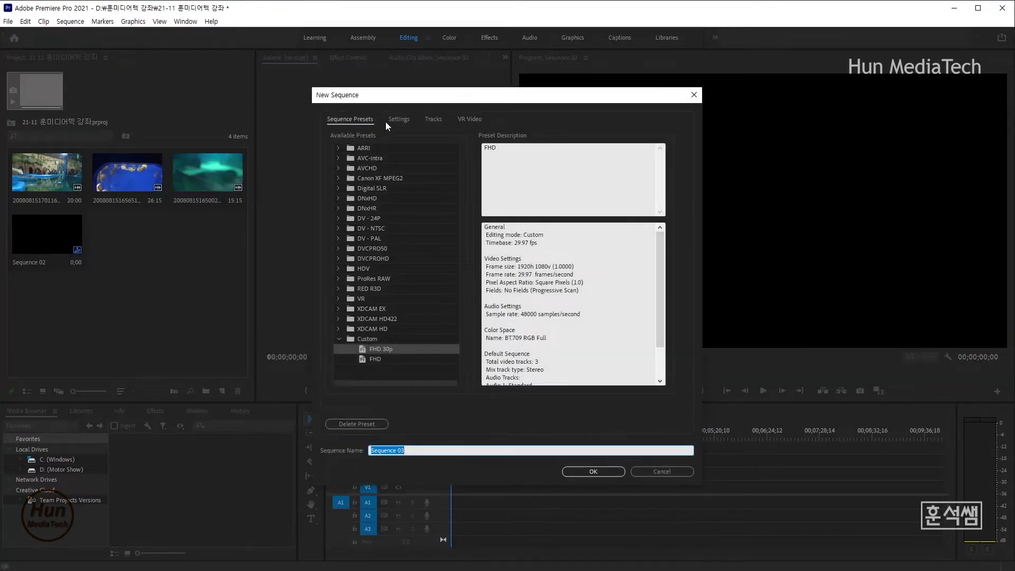
Set the custom sequence frame size to 1280 × 720
click(398, 120)
click(432, 180)
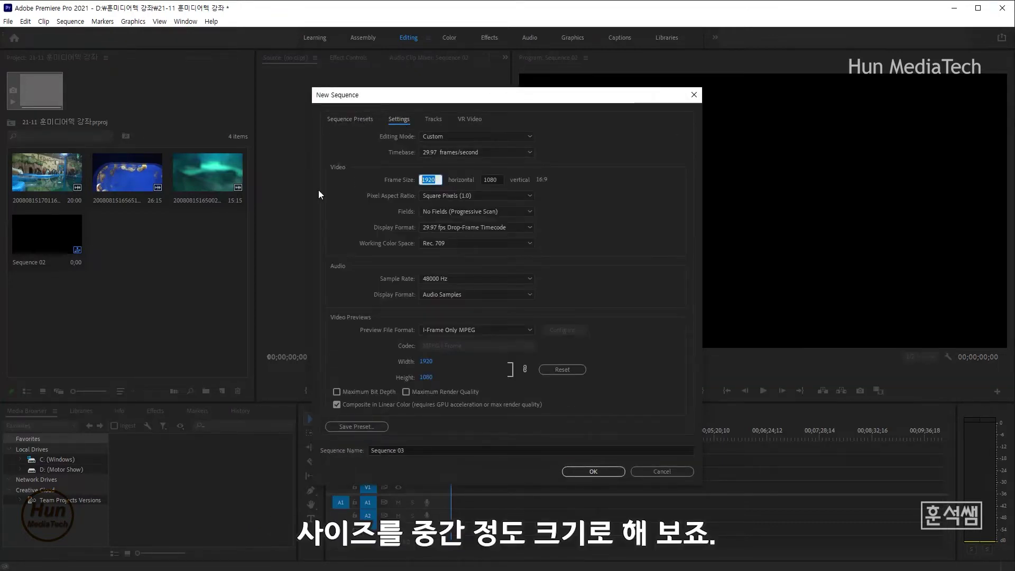
text(1)
text(278)
text(0)
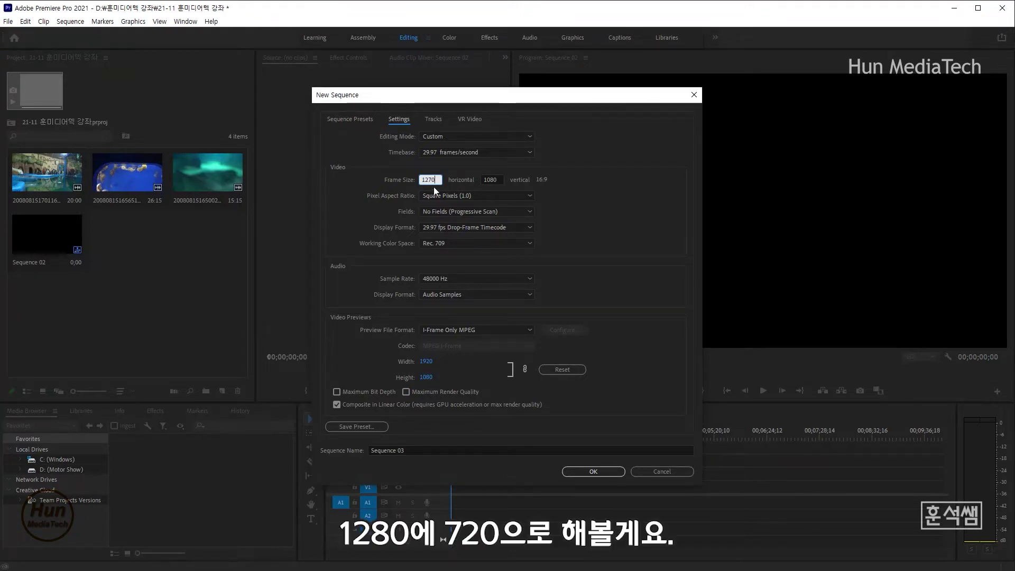
key(BackSpace)
key(BackSpace)
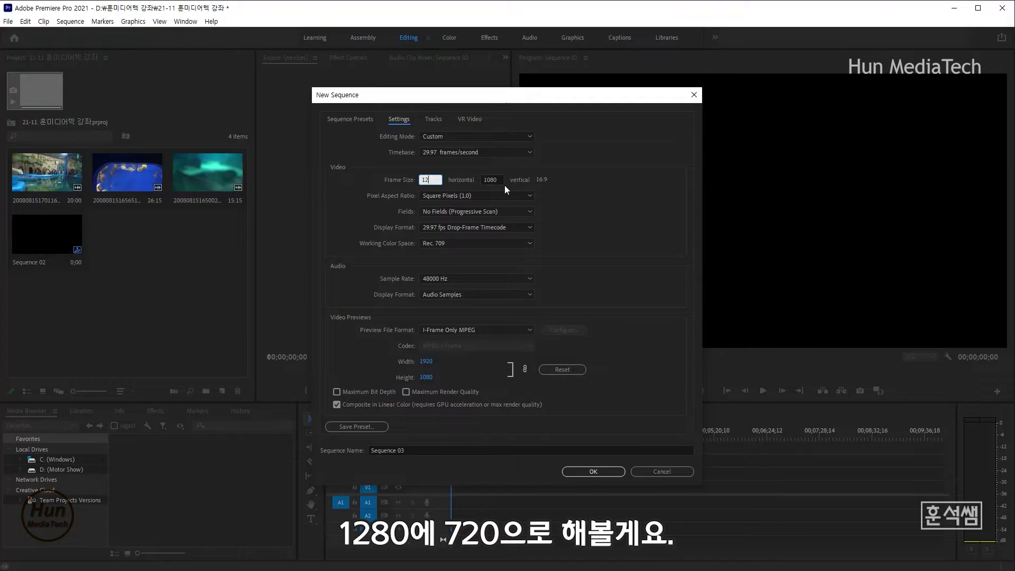
text(80)
key(Tab)
text(720)
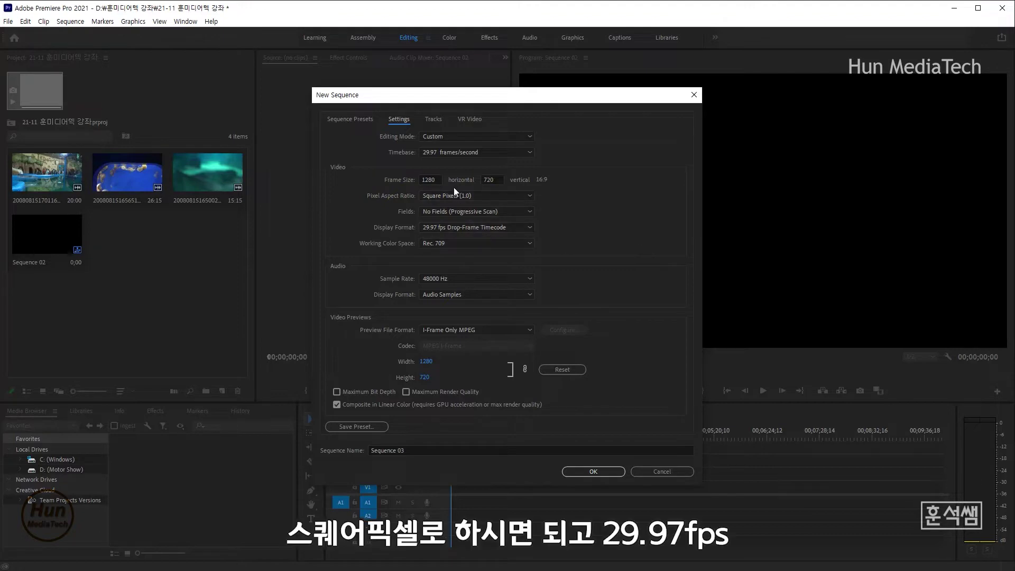
Keep square pixels and the 29.97 fps timebase with drop-frame display format
click(510, 195)
click(509, 196)
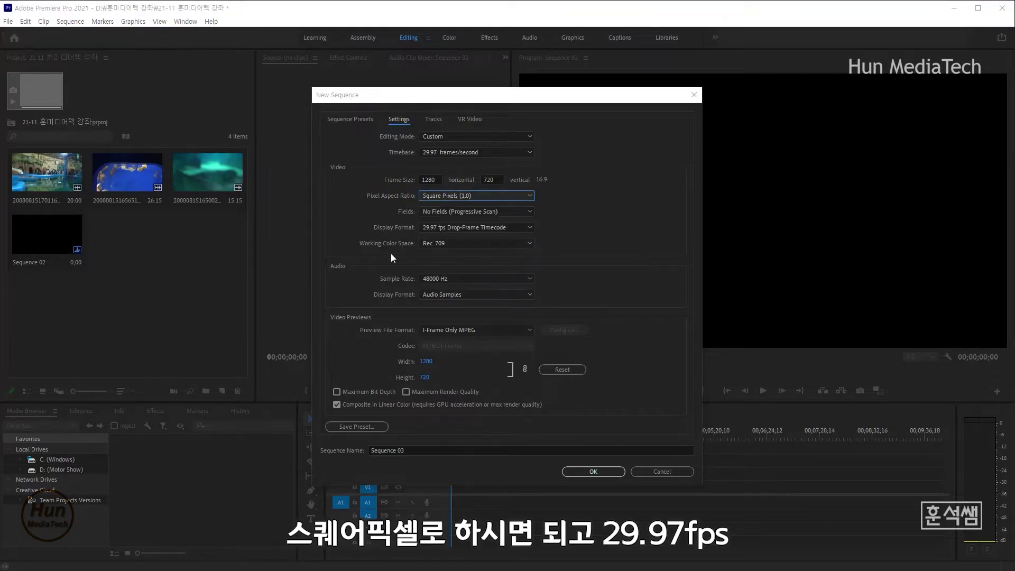
click(433, 226)
click(389, 224)
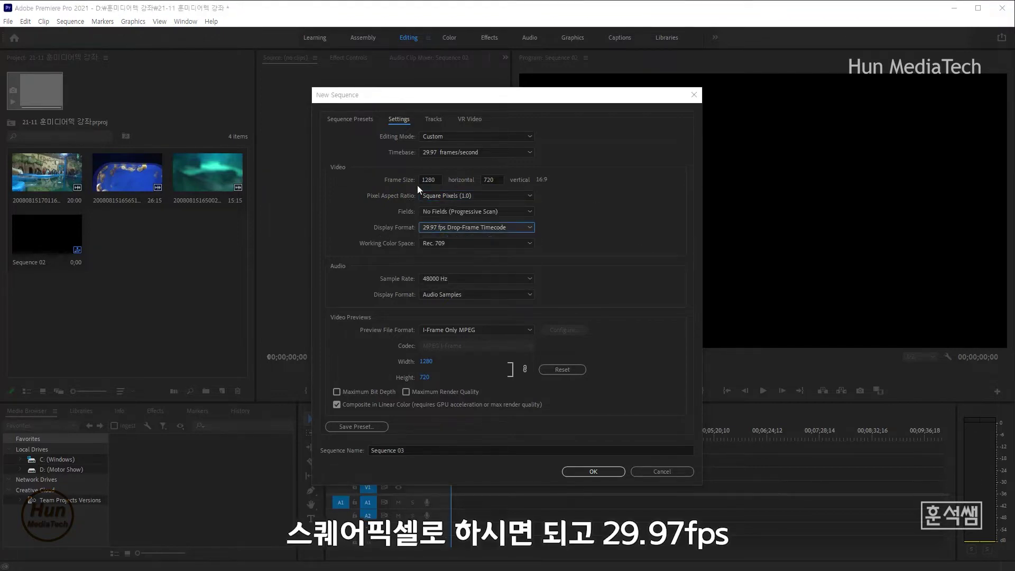
click(436, 153)
click(390, 157)
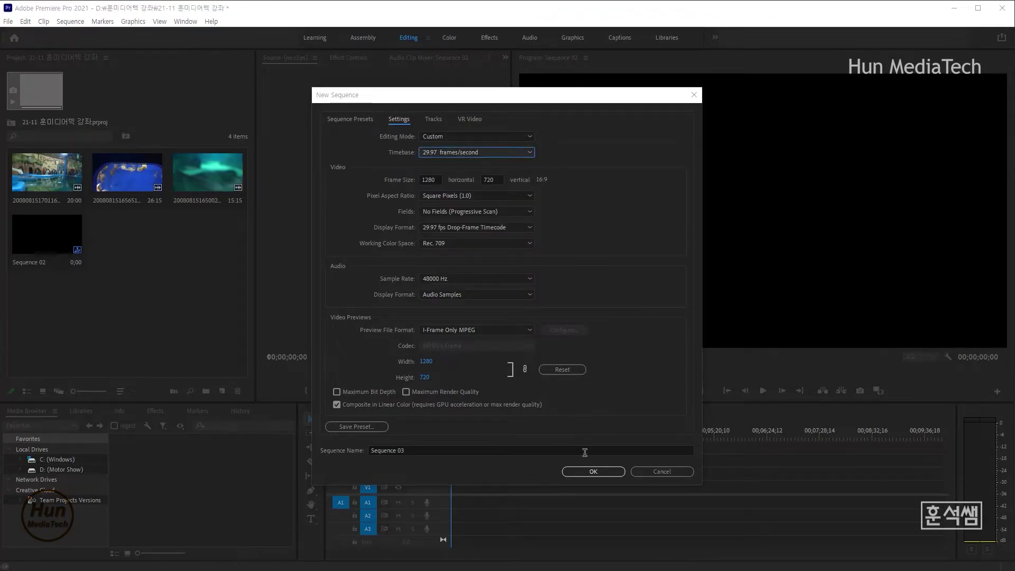
Save the settings as preset '1280h 720v(1.0)' described as 'HD Digital Video'
click(357, 429)
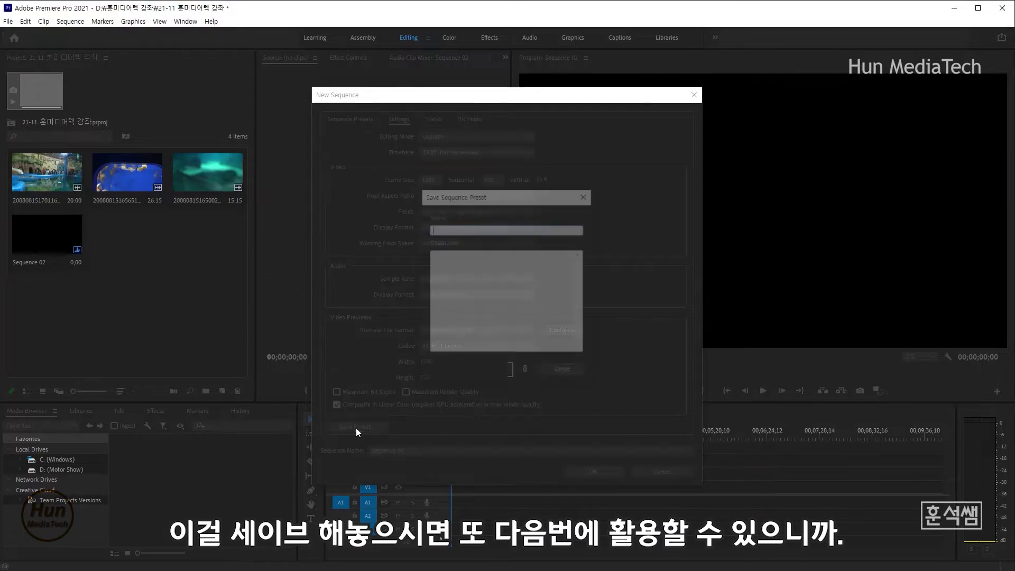
text(1)
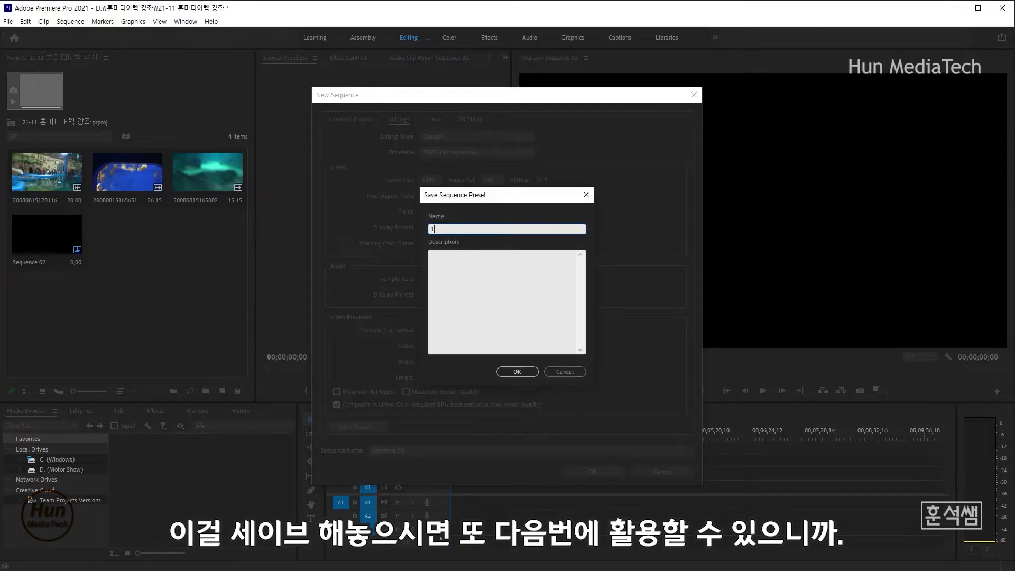
text(280)
text(h)
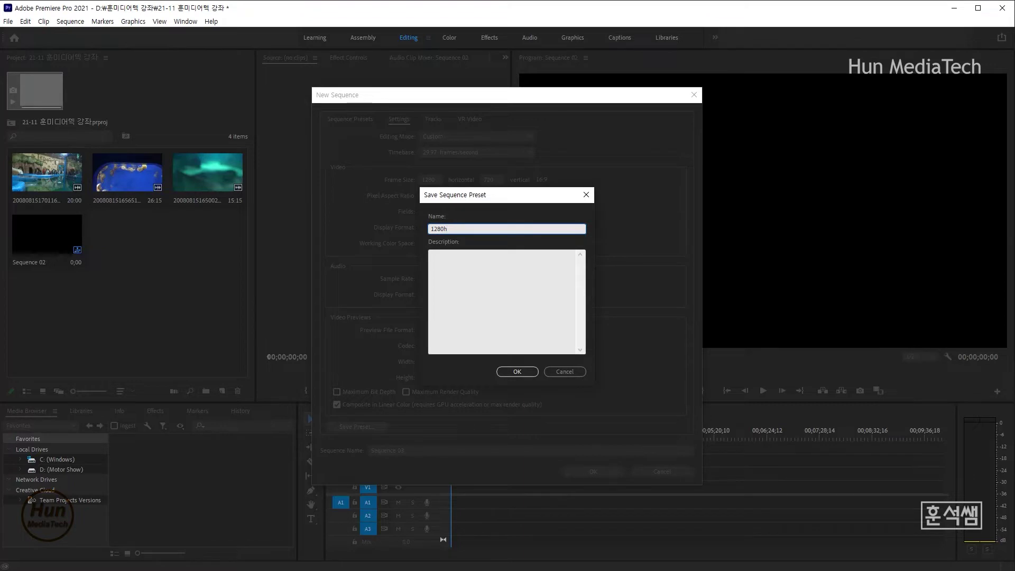
text( 720v()
text(1.0))
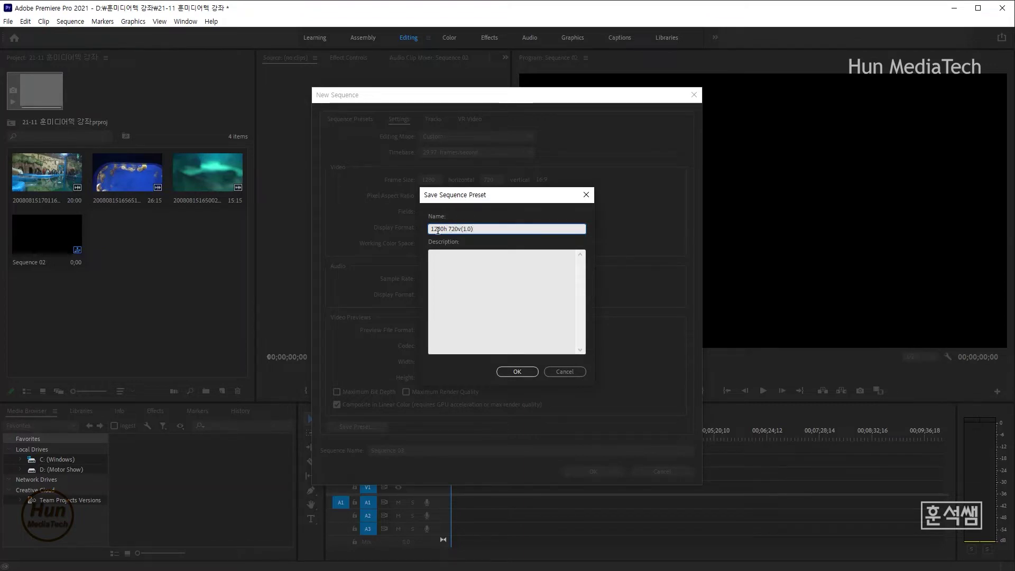
click(481, 280)
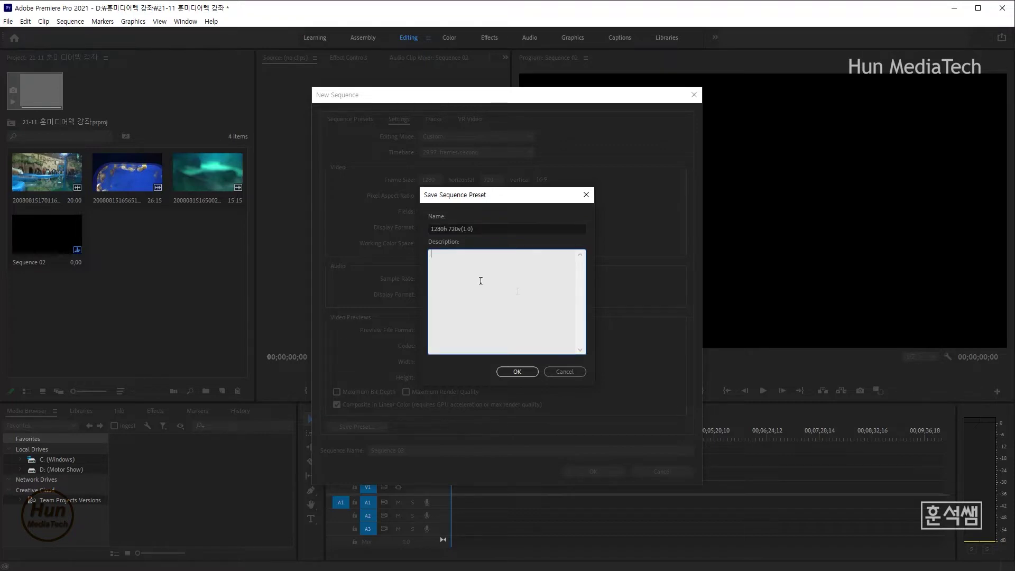
text(HD )
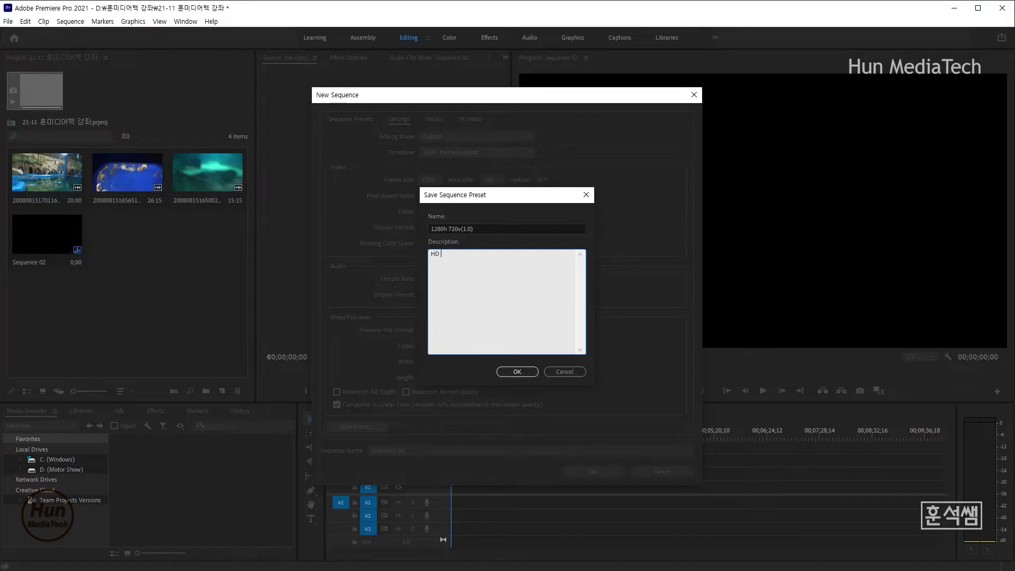
text(Digital )
text(Video)
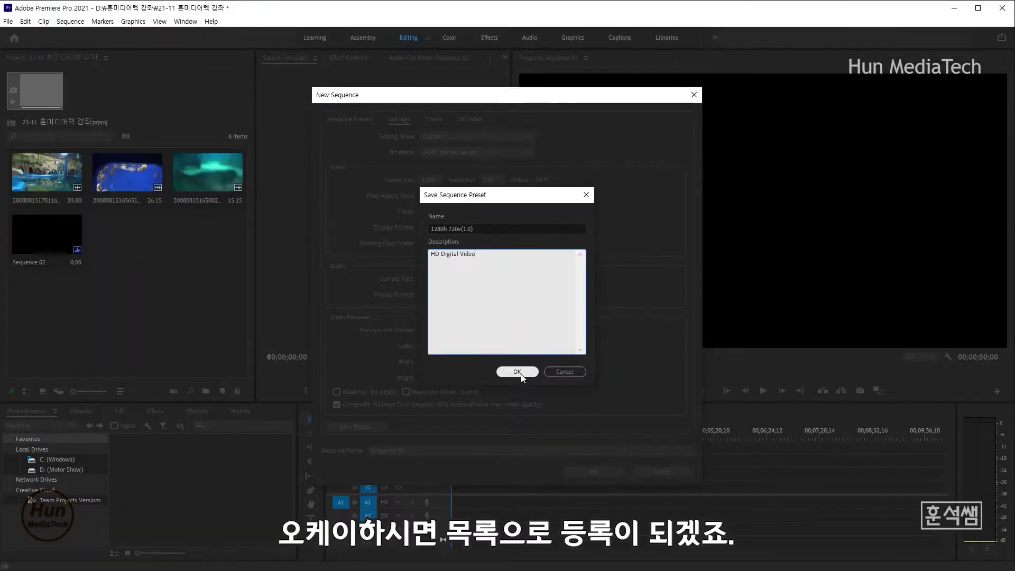
click(518, 372)
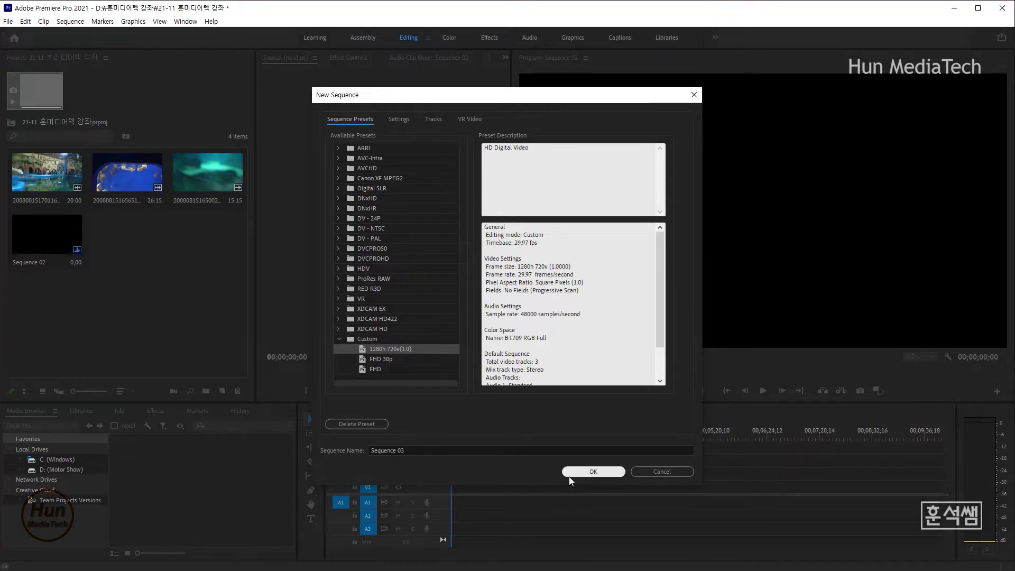
Create Sequence 03 and type the horizontal title 'TURBULENT' in capitals on the frame
click(593, 471)
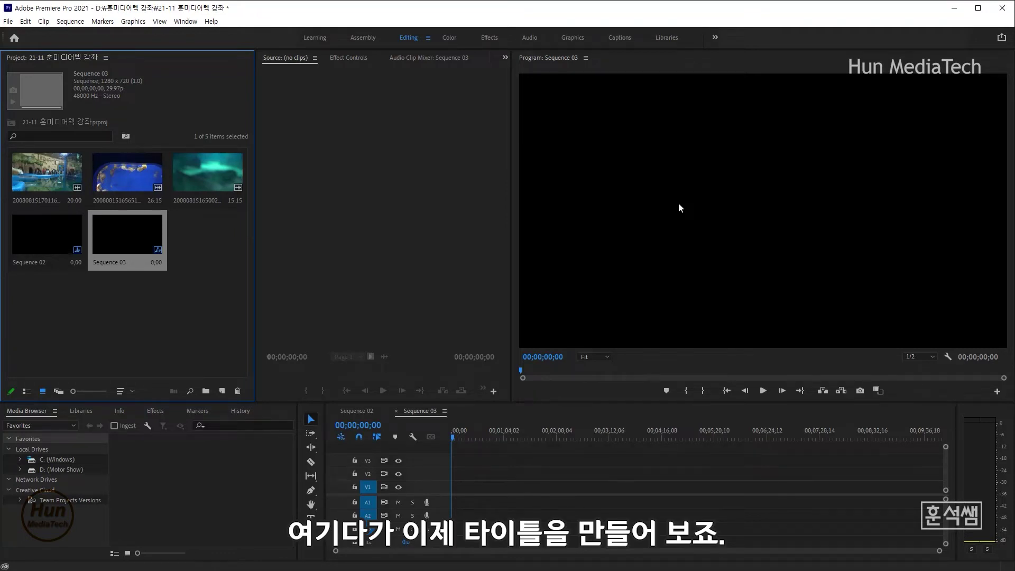
click(310, 519)
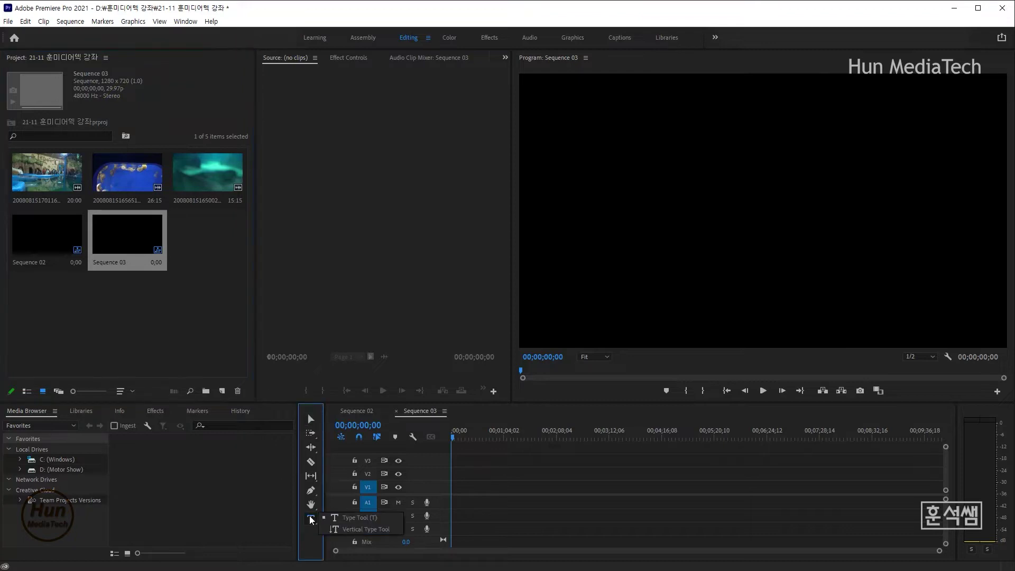
click(352, 520)
click(718, 223)
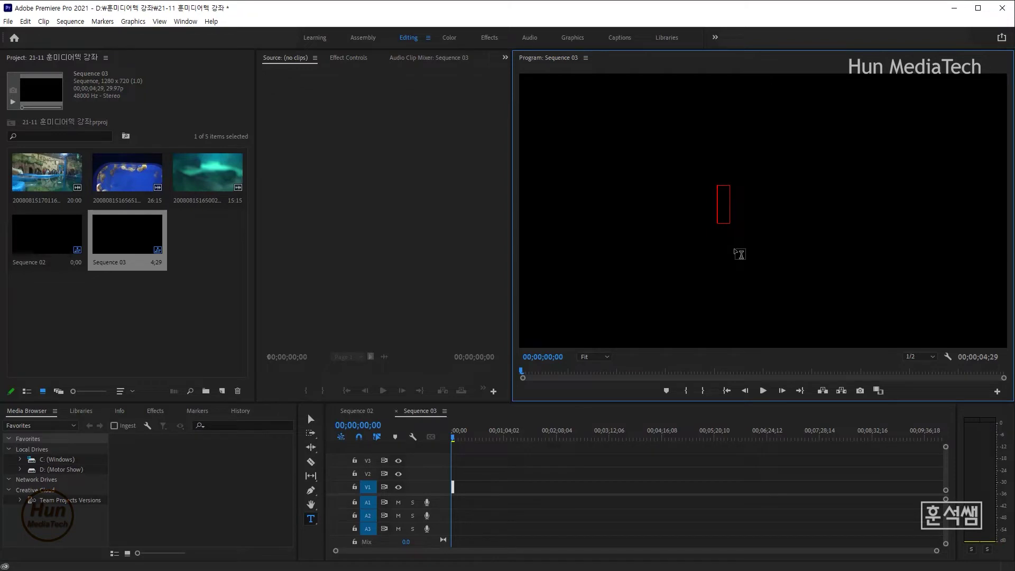
text(Tur)
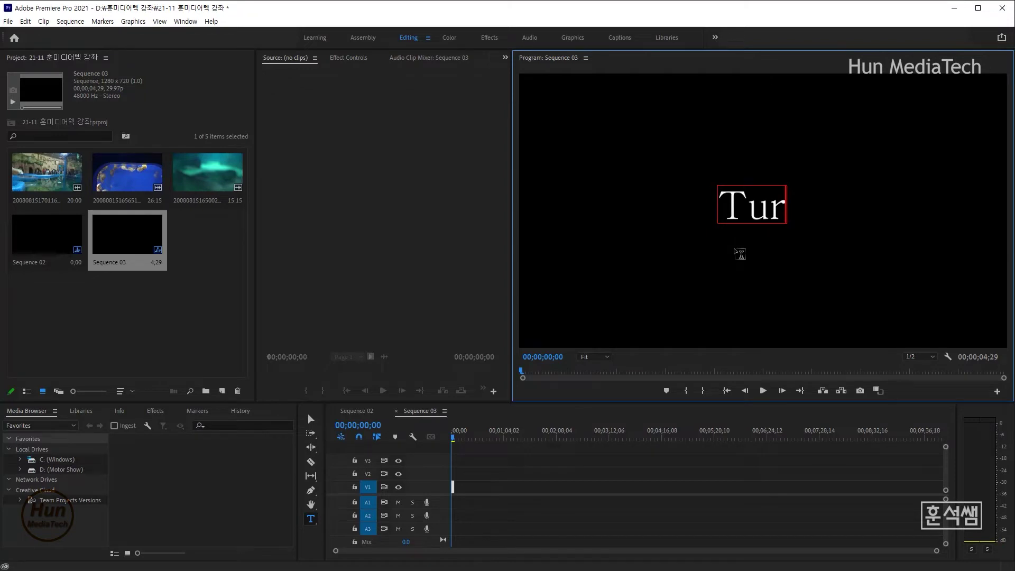
key(BackSpace)
key(BackSpace)
text(URBU)
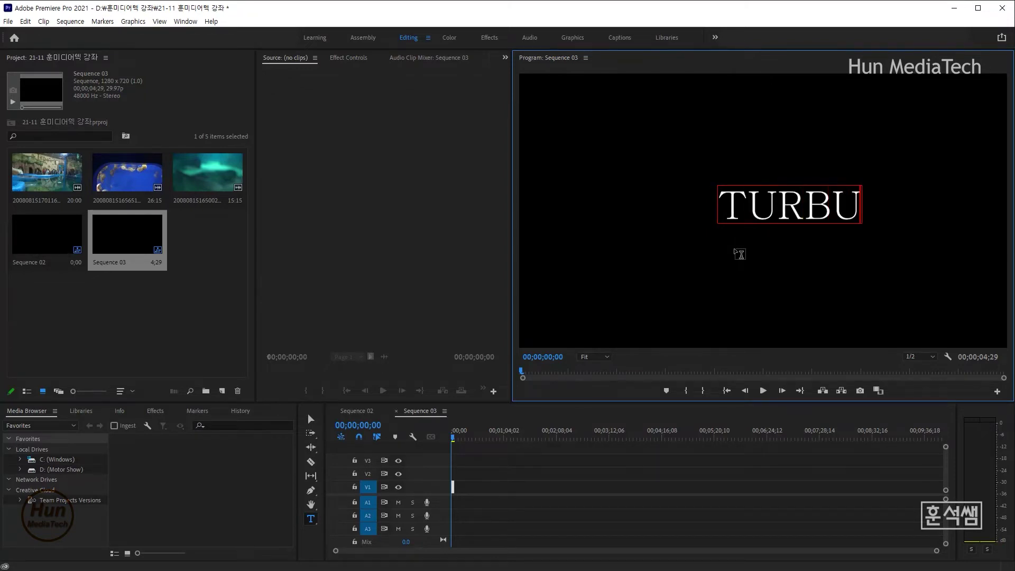
text(LENT)
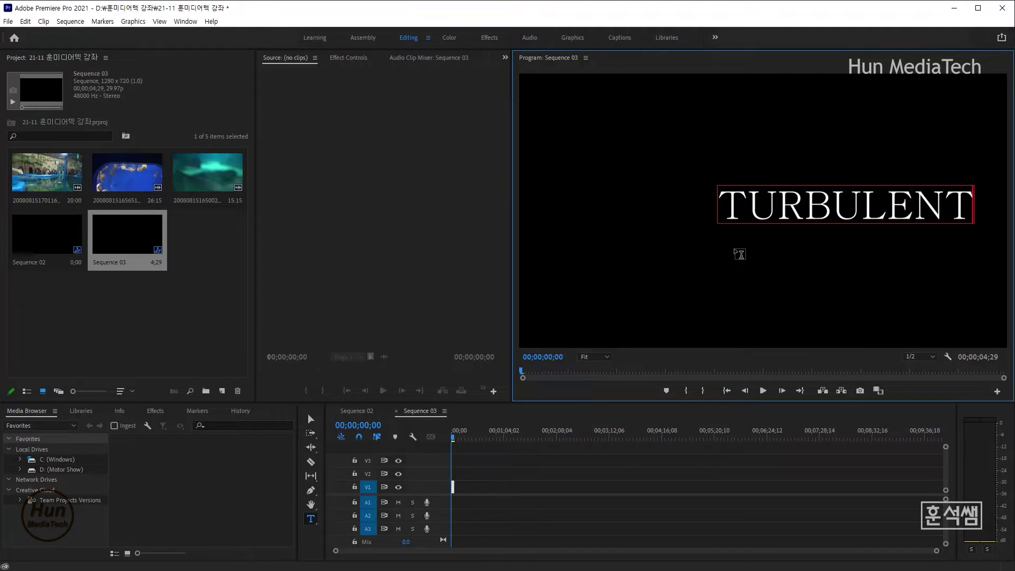
Select the title clip and centre-align the TURBULENT text in Effect Controls
click(310, 421)
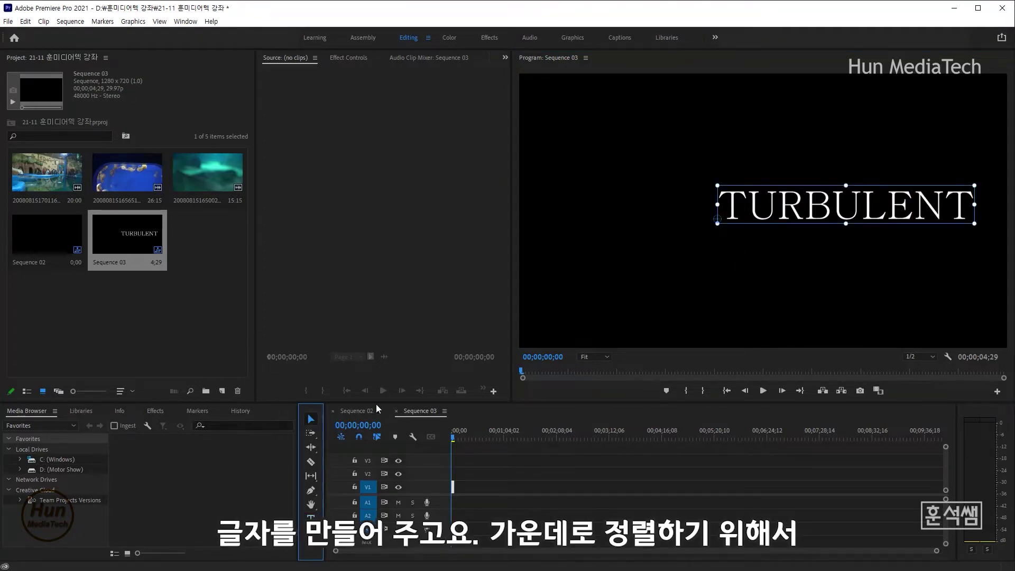
click(355, 59)
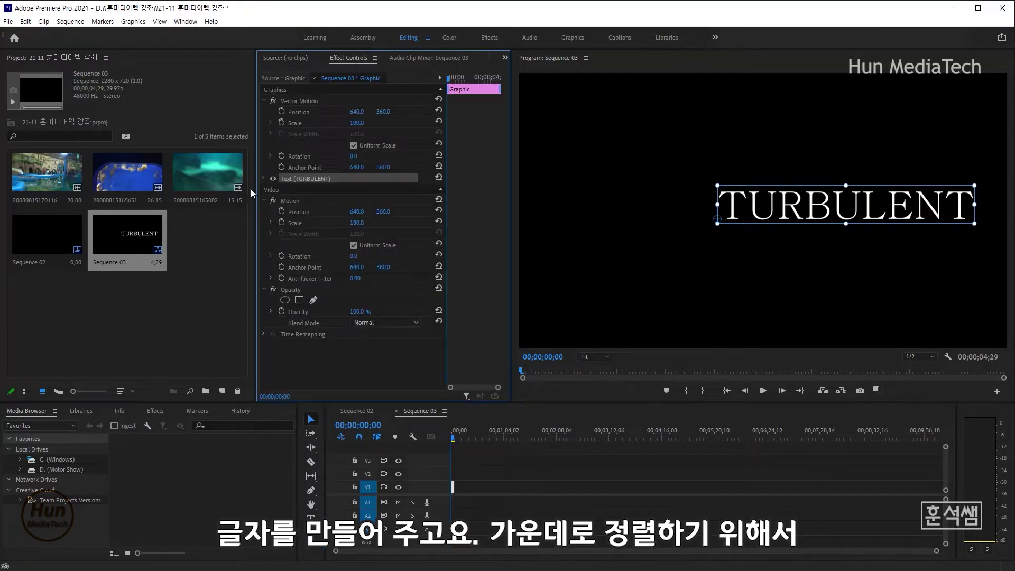
click(264, 179)
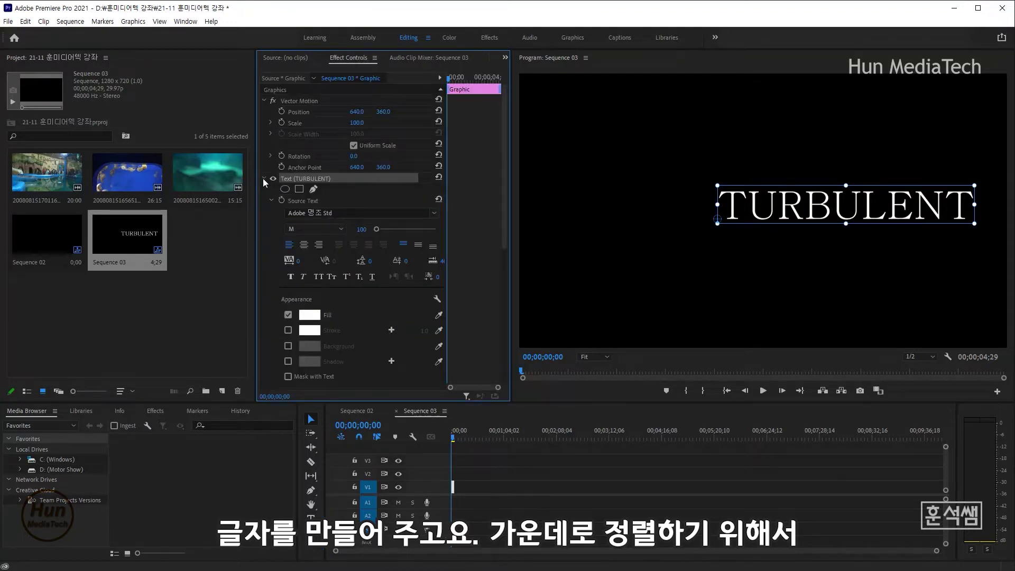
click(304, 245)
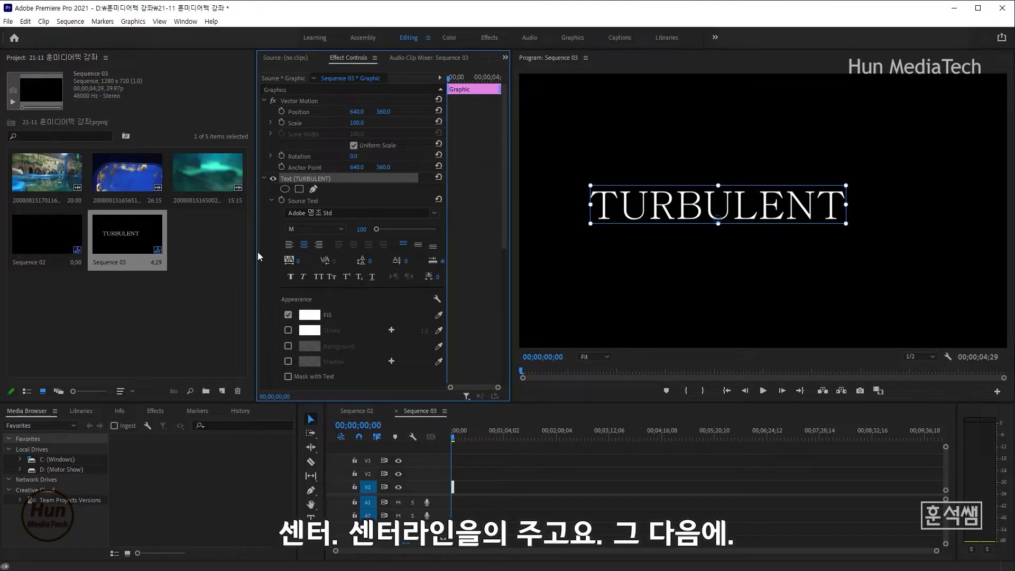
drag(255, 252, 206, 251)
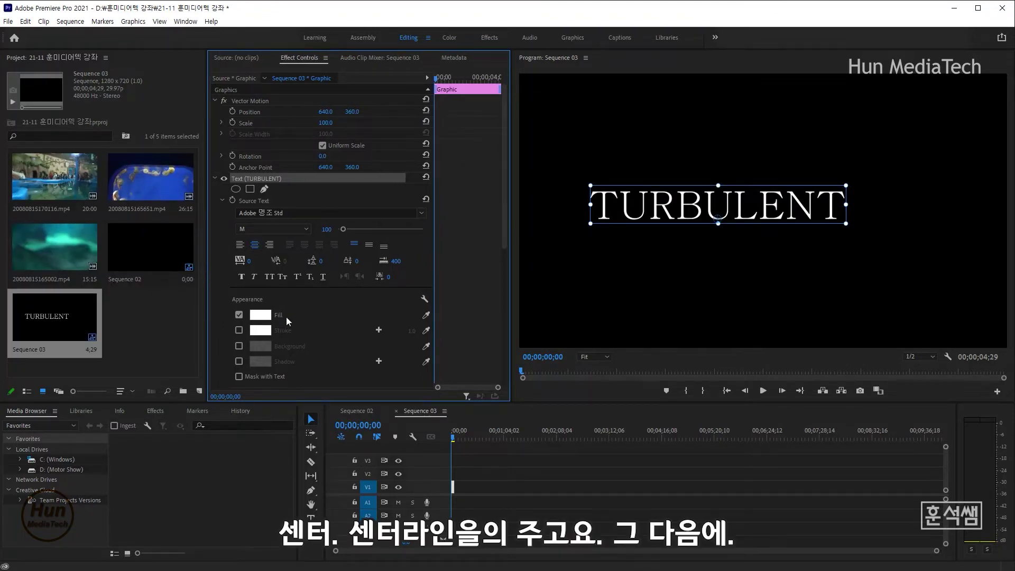
Set the title font to Times New Roman at size 150
click(422, 213)
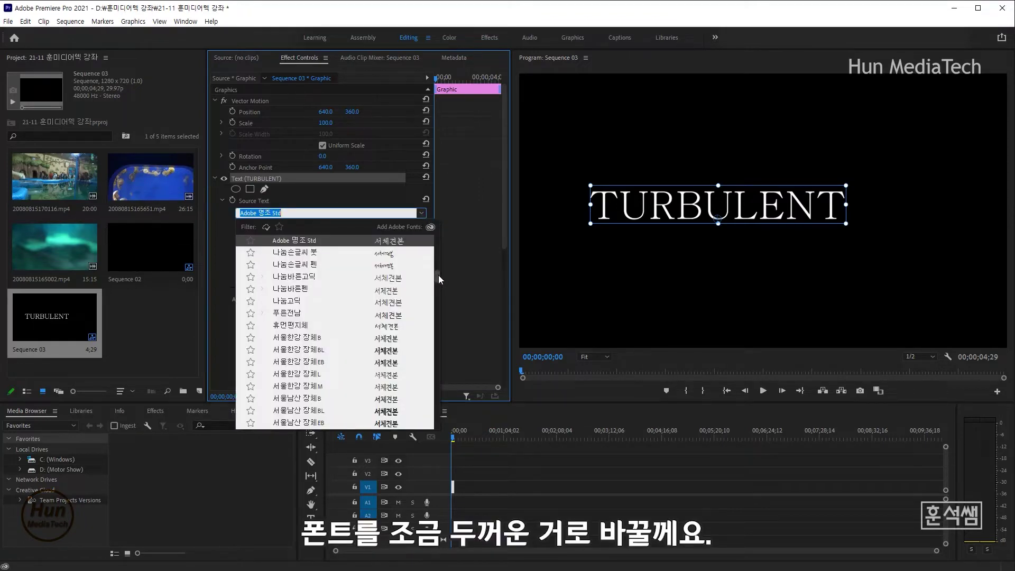
drag(439, 275, 434, 402)
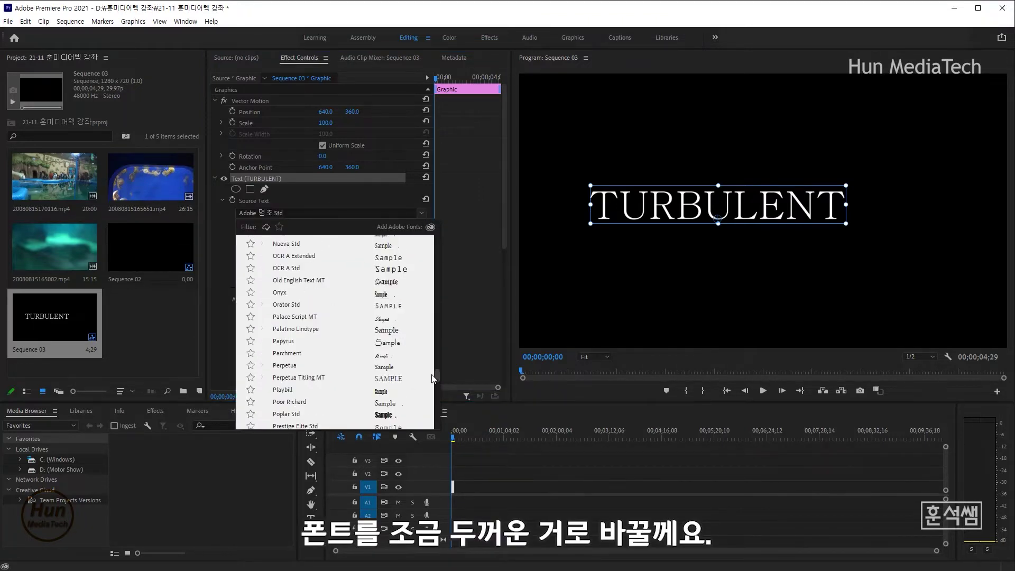
scroll(434, 399, up, 2)
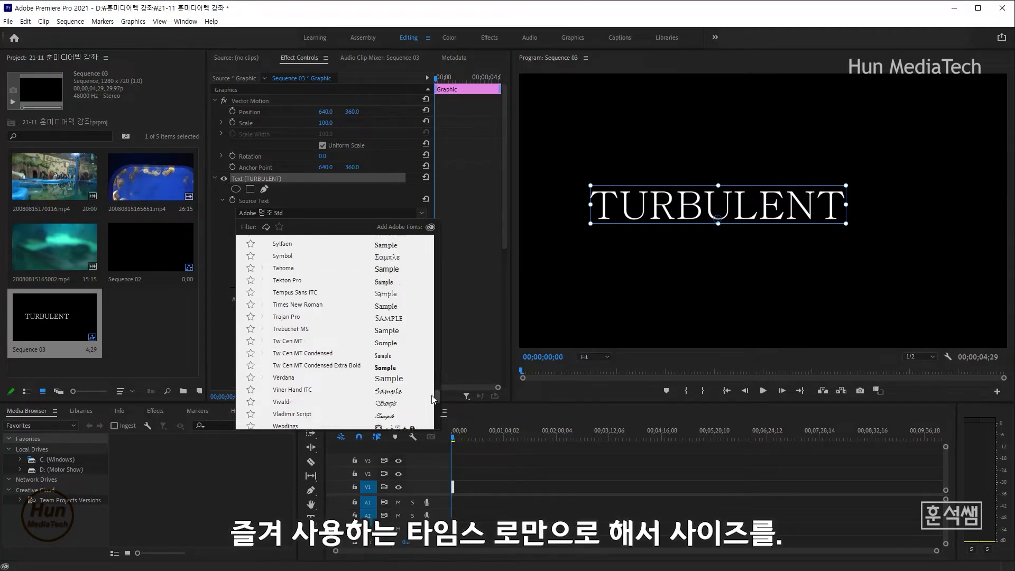
click(290, 305)
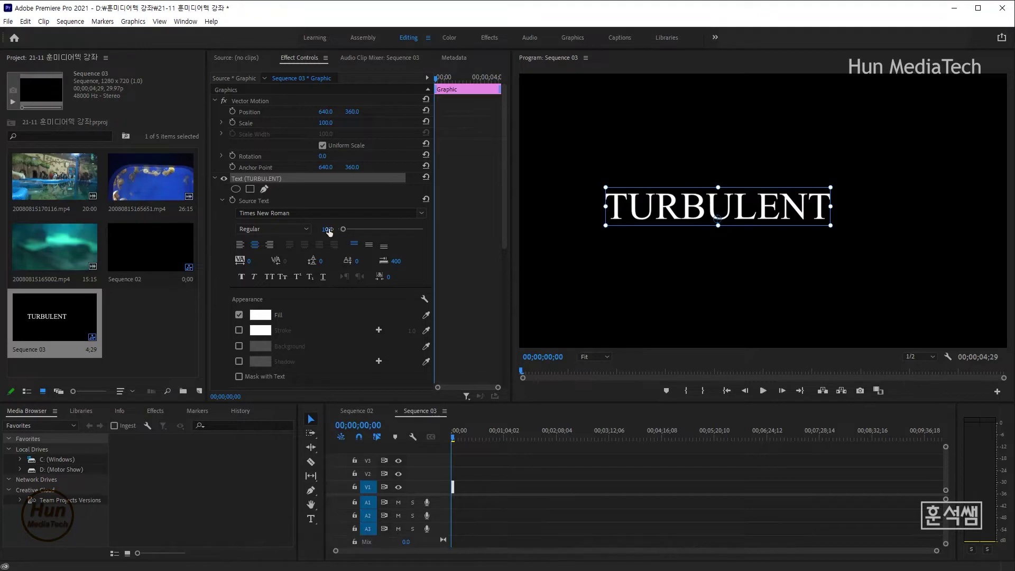
drag(345, 228, 346, 229)
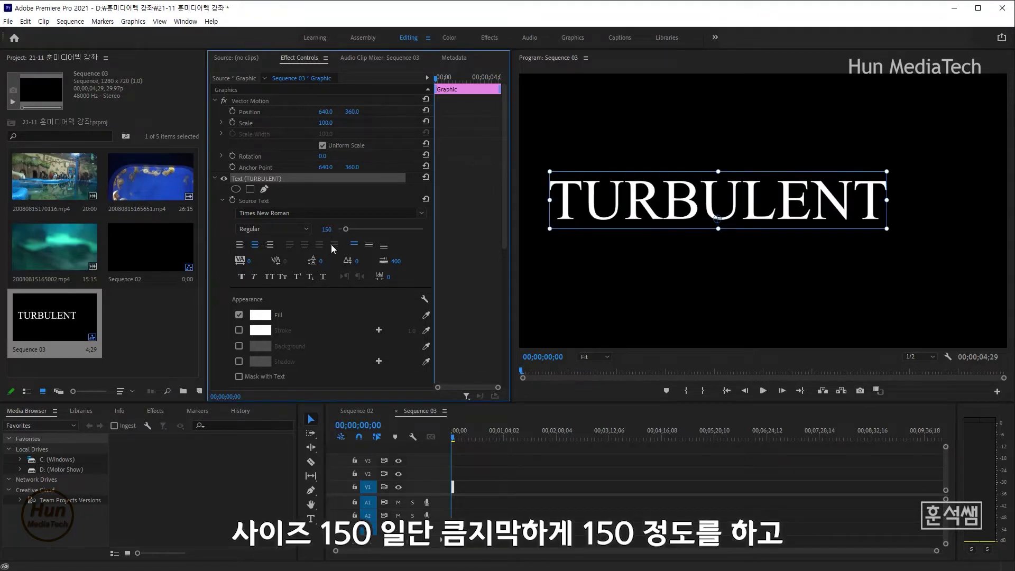
click(326, 229)
key(Return)
click(329, 286)
Set the title position to 640, 360
scroll(480, 281, down, 5)
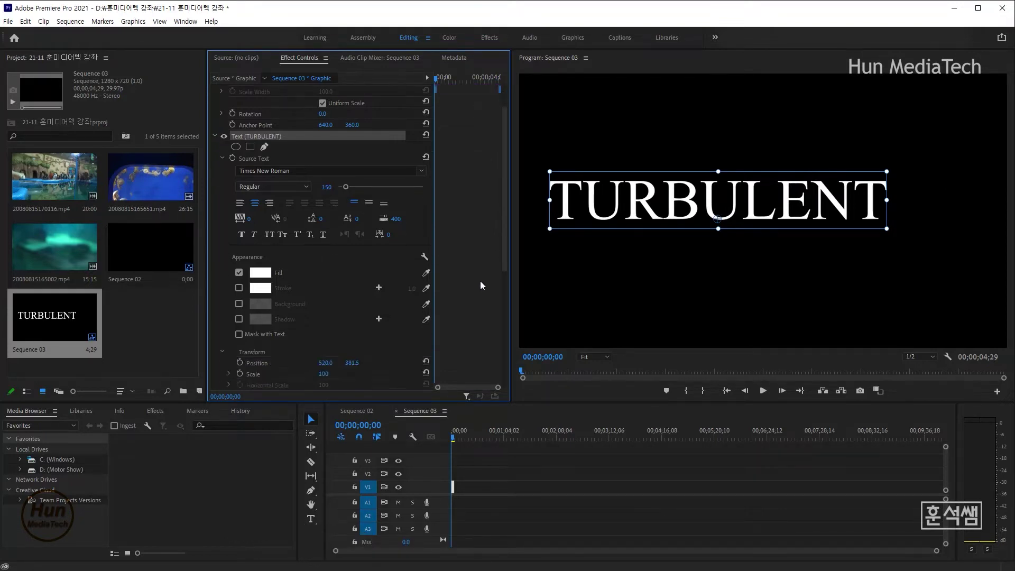
drag(324, 292, 325, 299)
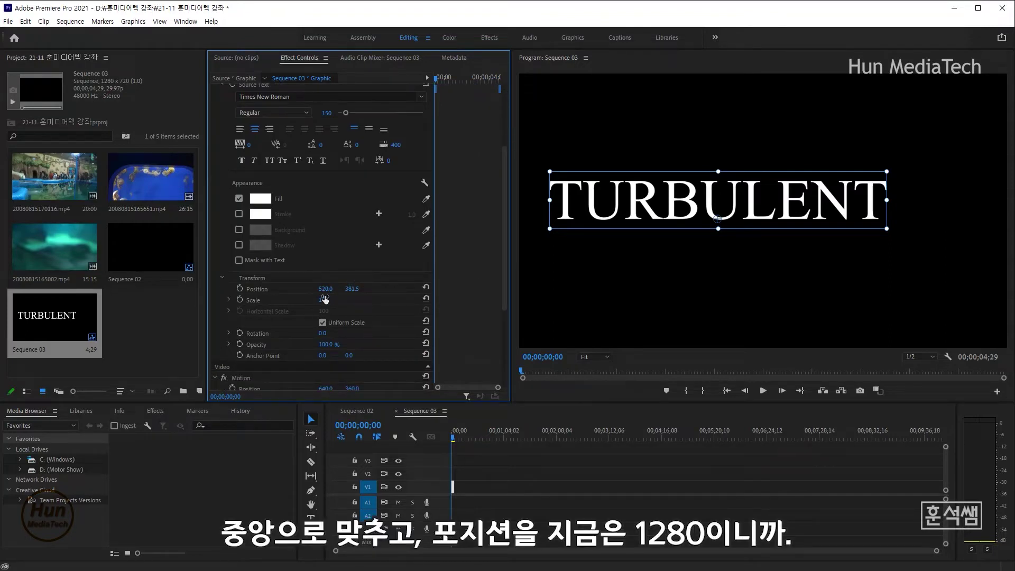
click(324, 291)
text(640)
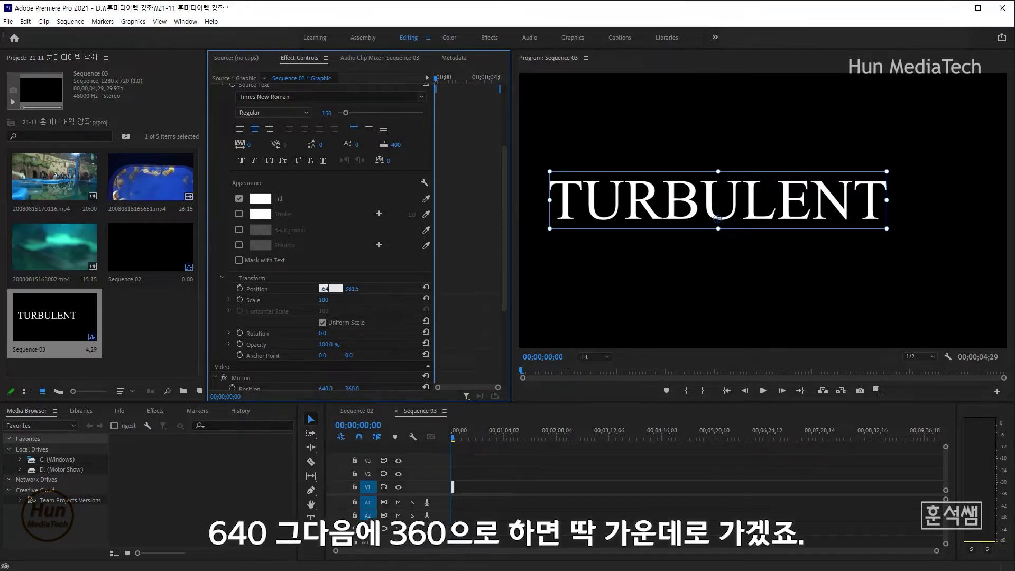
key(Return)
click(352, 289)
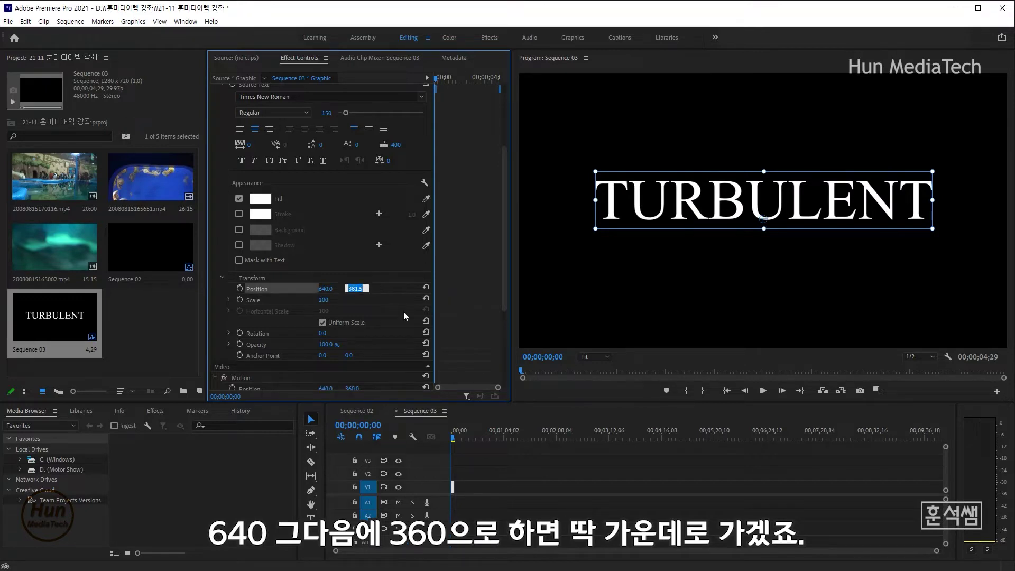
text(360)
key(Return)
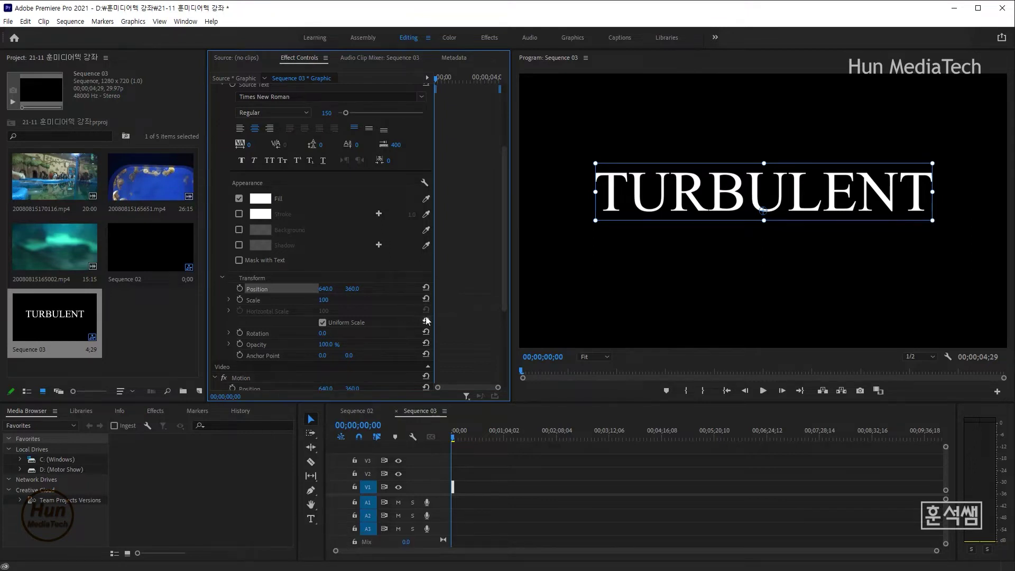
Lower the title to position 640, 400
mouse_move(352, 288)
mouse_down()
mouse_move(373, 289)
mouse_move(357, 289)
mouse_up()
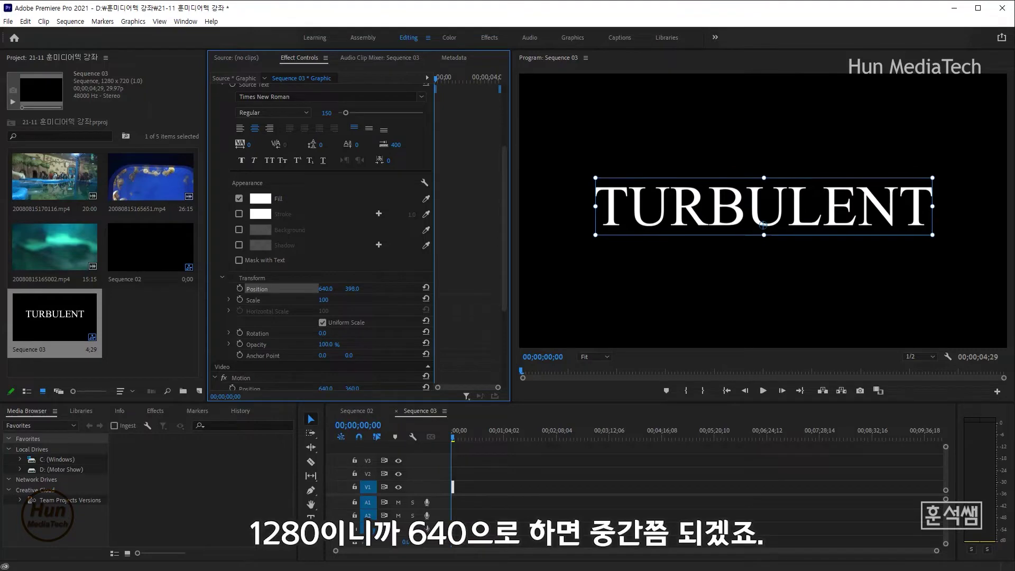
click(325, 289)
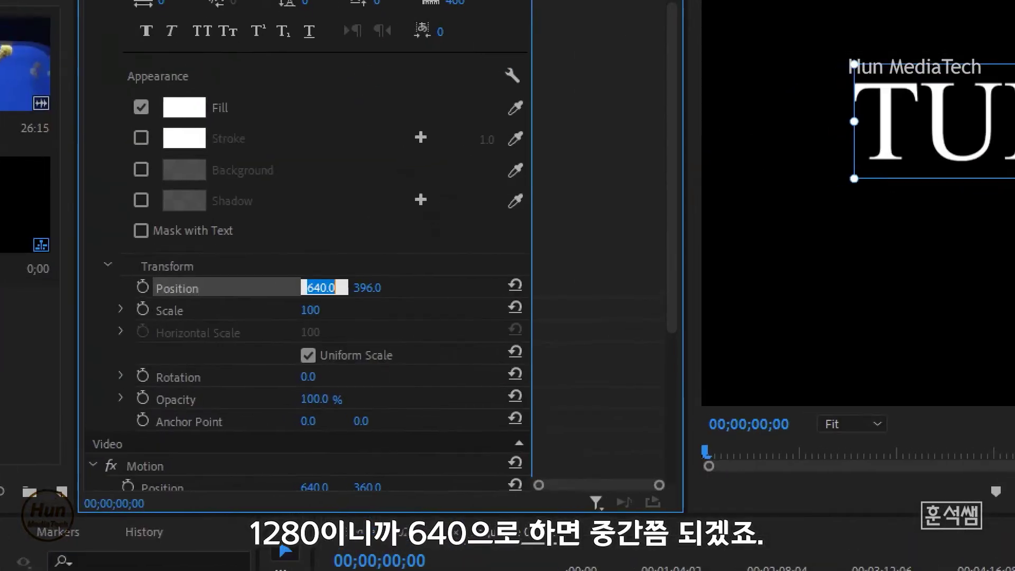
key(Return)
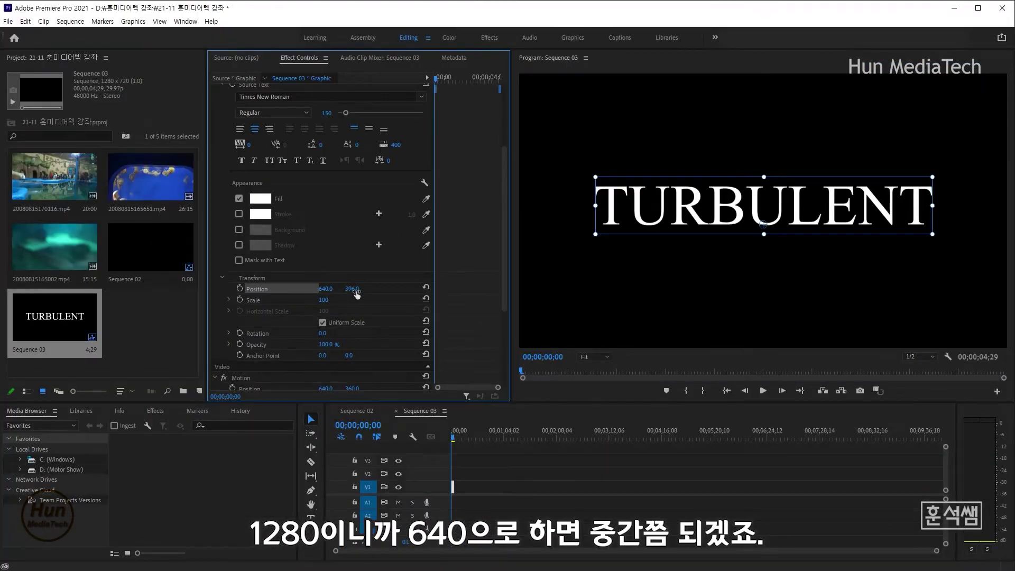
click(355, 288)
text(400)
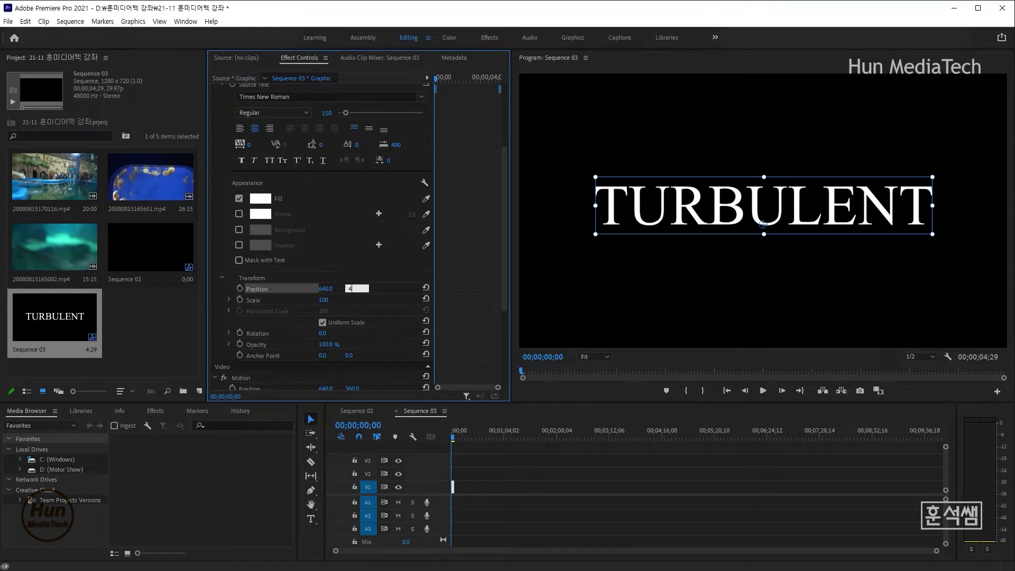
key(Return)
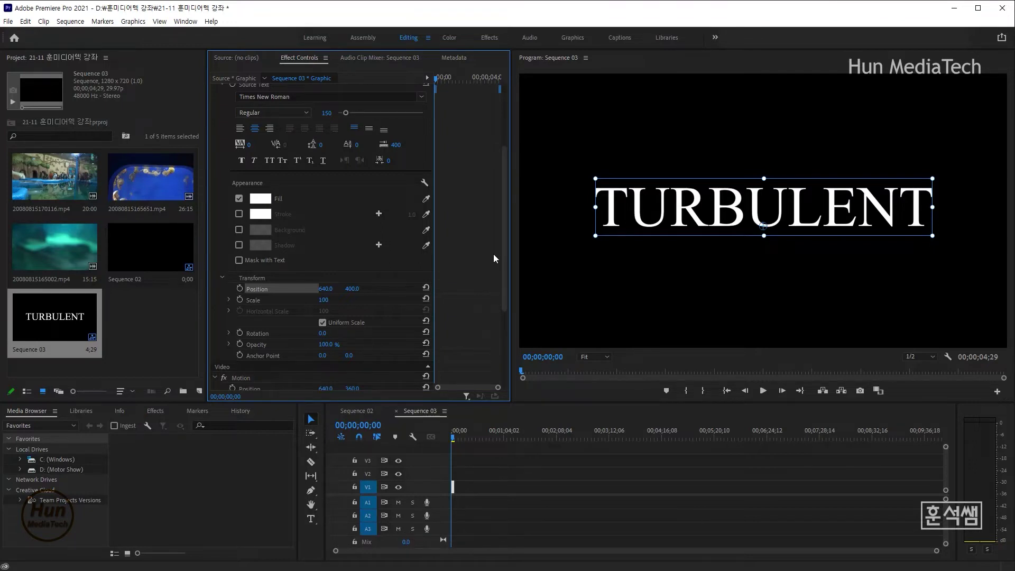
click(428, 417)
click(8, 22)
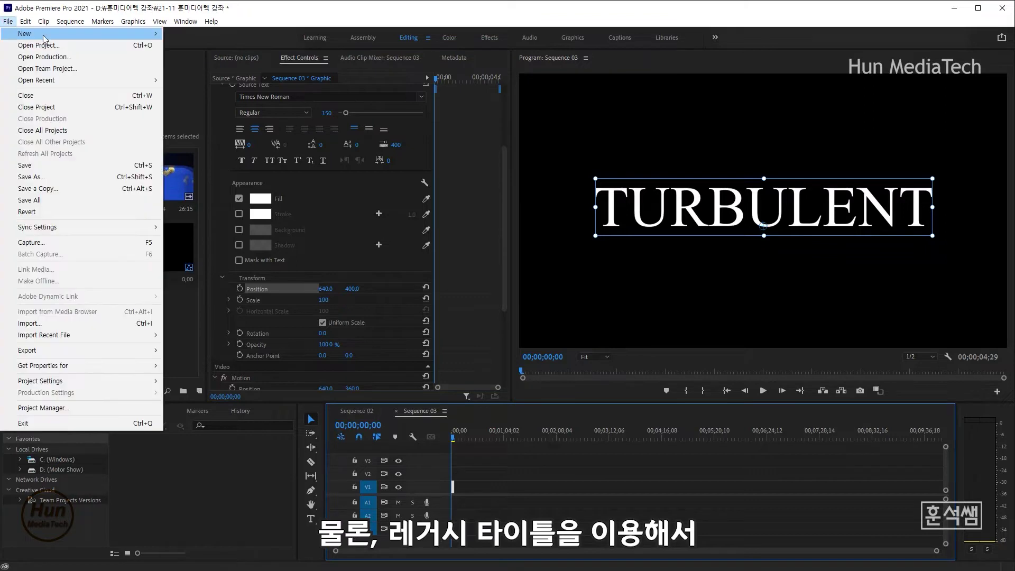
mouse_move(137, 34)
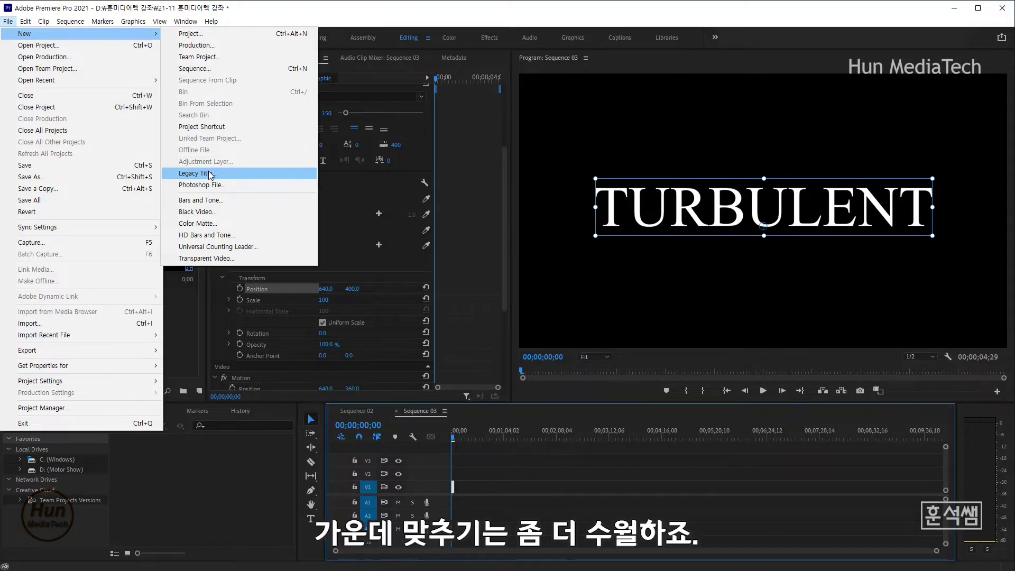
click(505, 183)
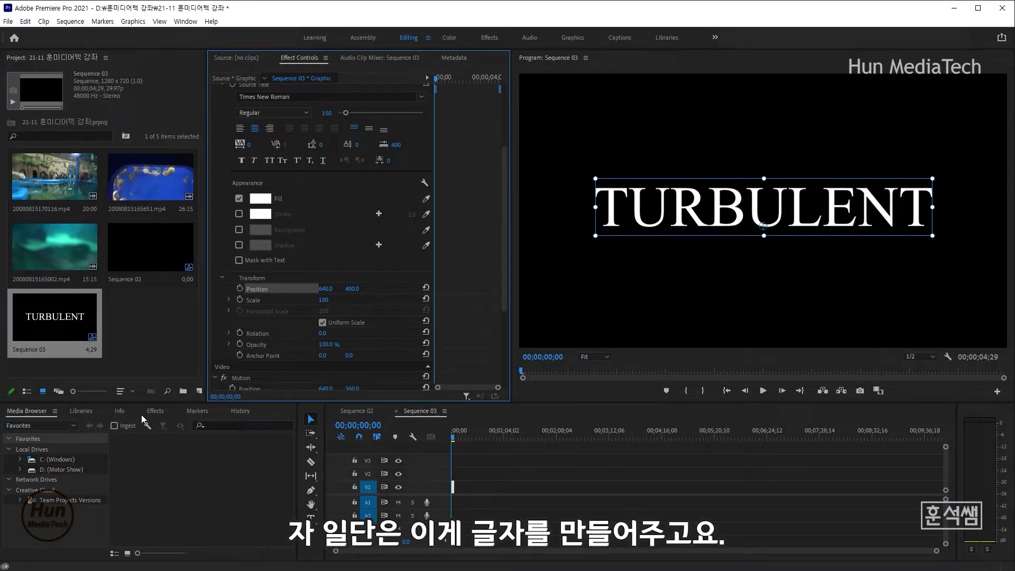
Search effects for 'tur' and drag Turbulent Displace onto the title clip
click(156, 413)
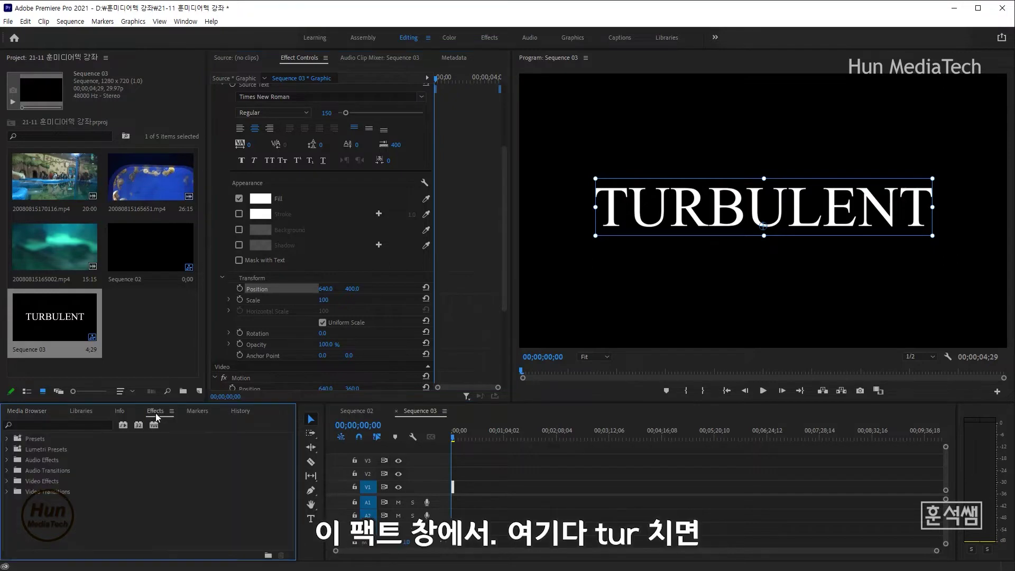
click(89, 422)
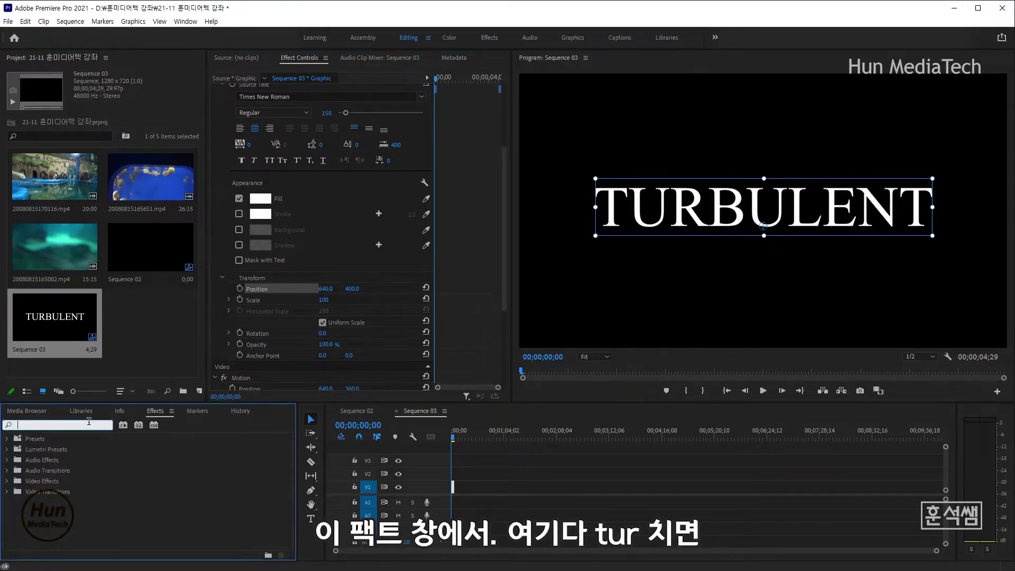
text(tur)
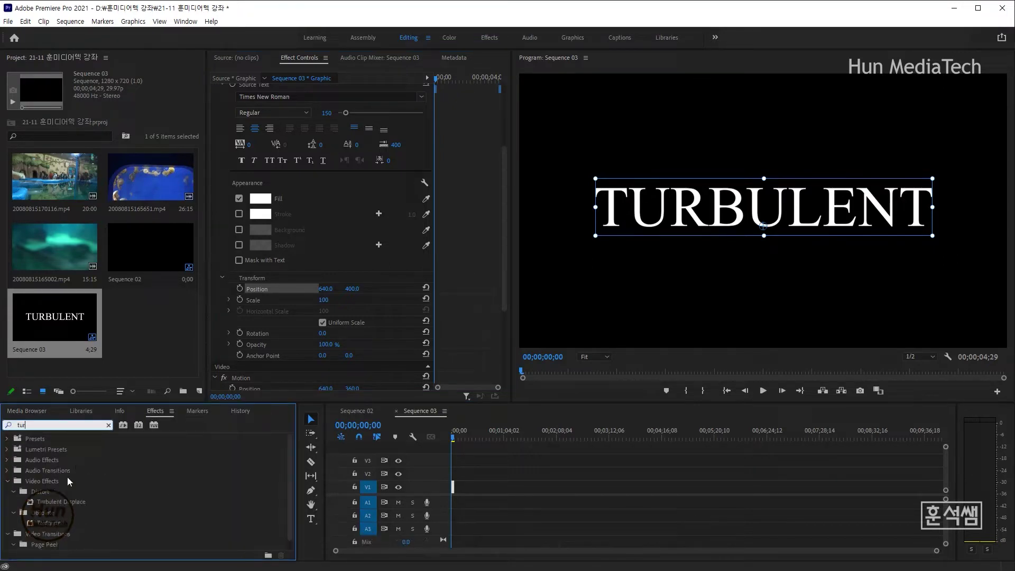
click(66, 504)
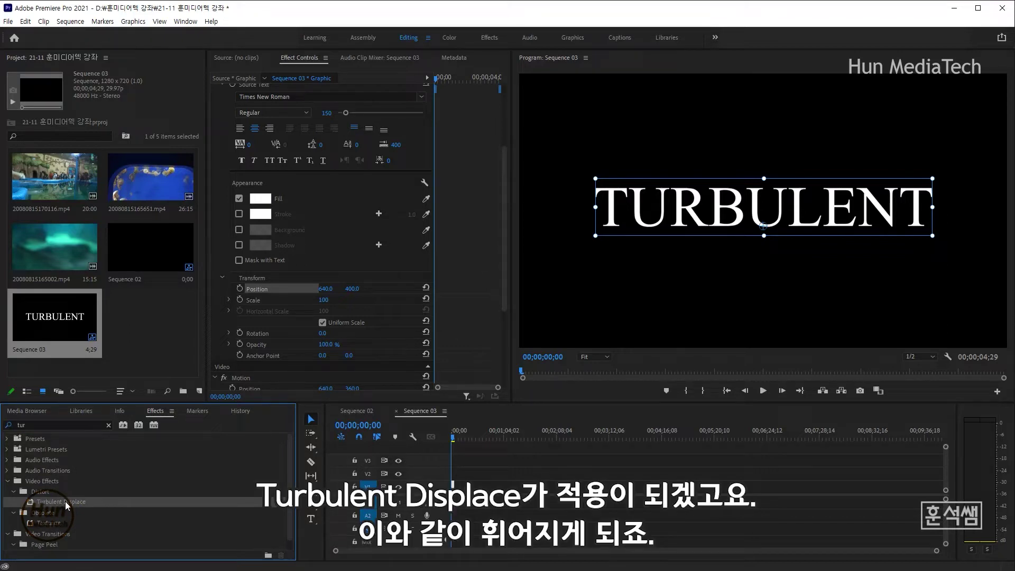
drag(66, 504, 483, 281)
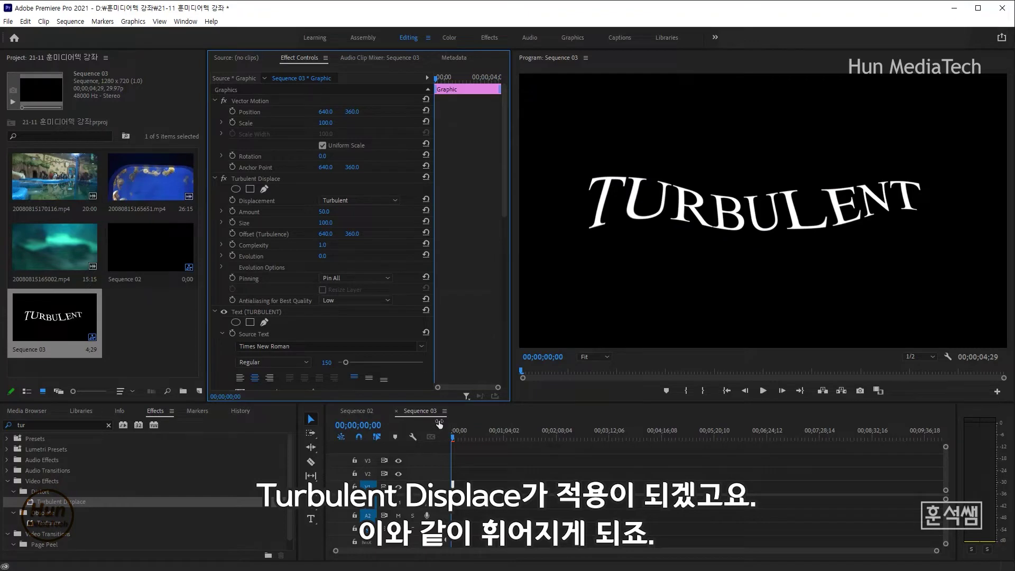
click(421, 413)
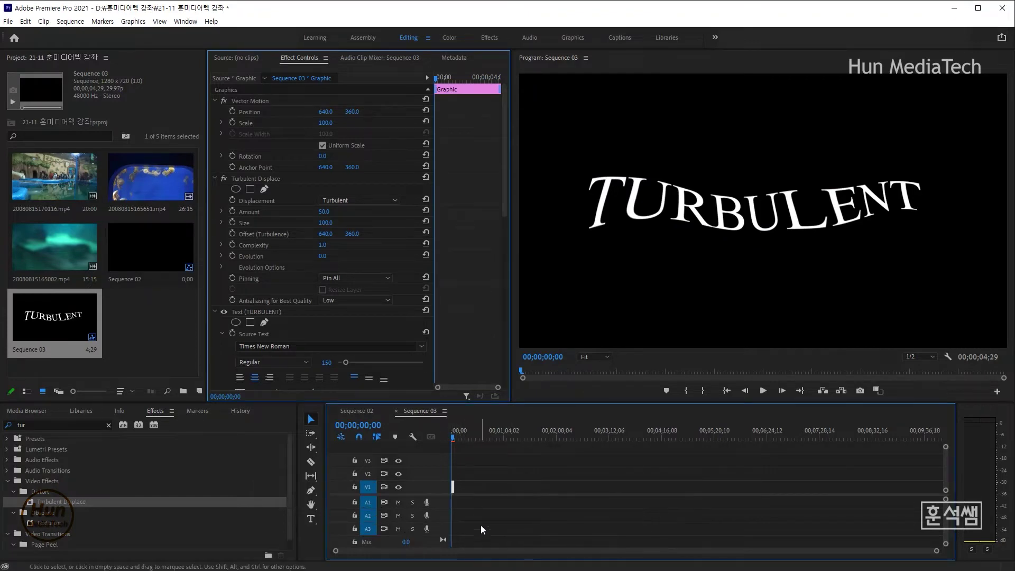
scroll(459, 497, up, 4)
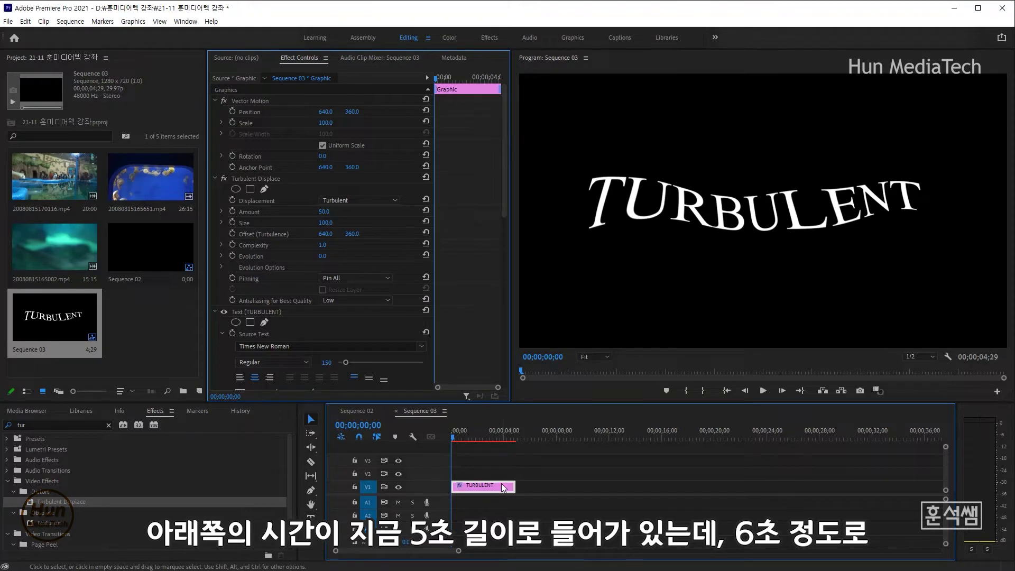
Extend the title clip to end at 00;00;06;00, then enlarge and zoom the V1 track
click(370, 425)
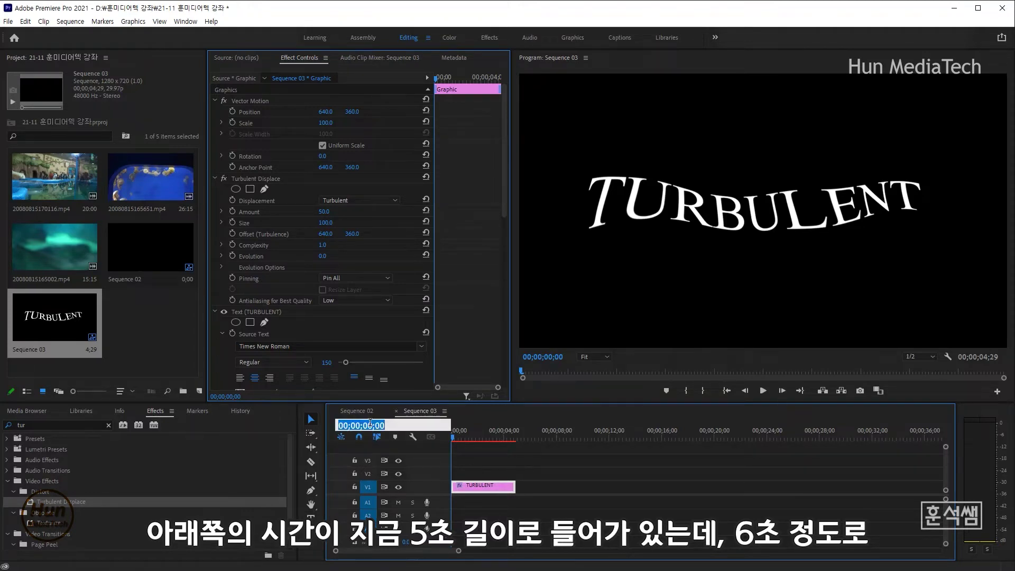
text(600)
key(Return)
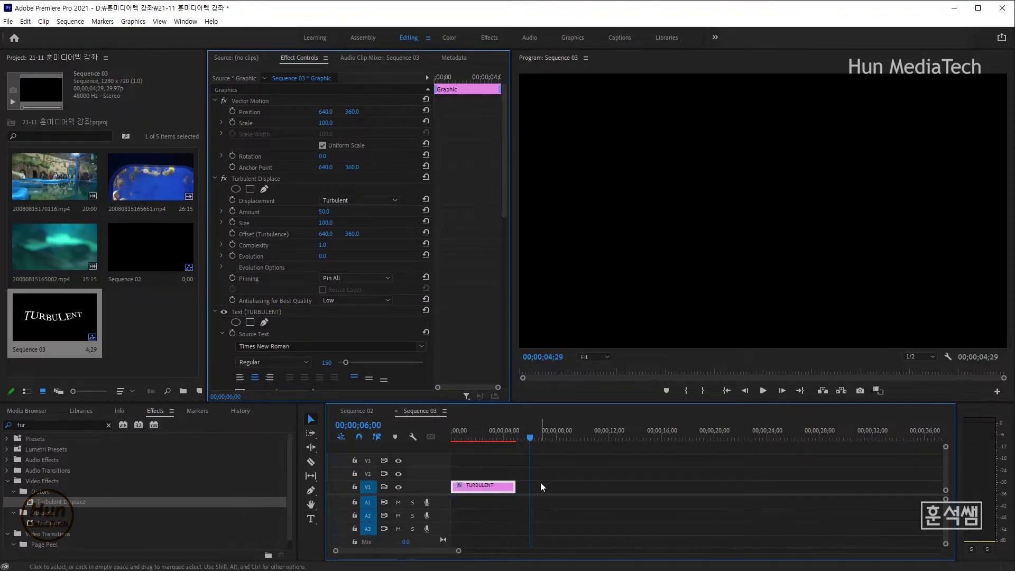
drag(515, 486, 529, 486)
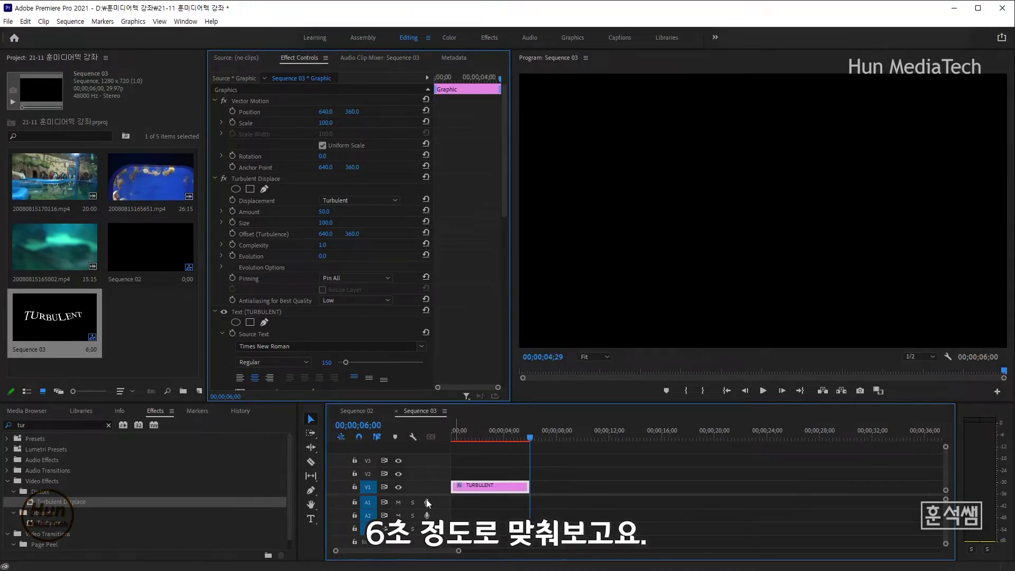
double_click(427, 487)
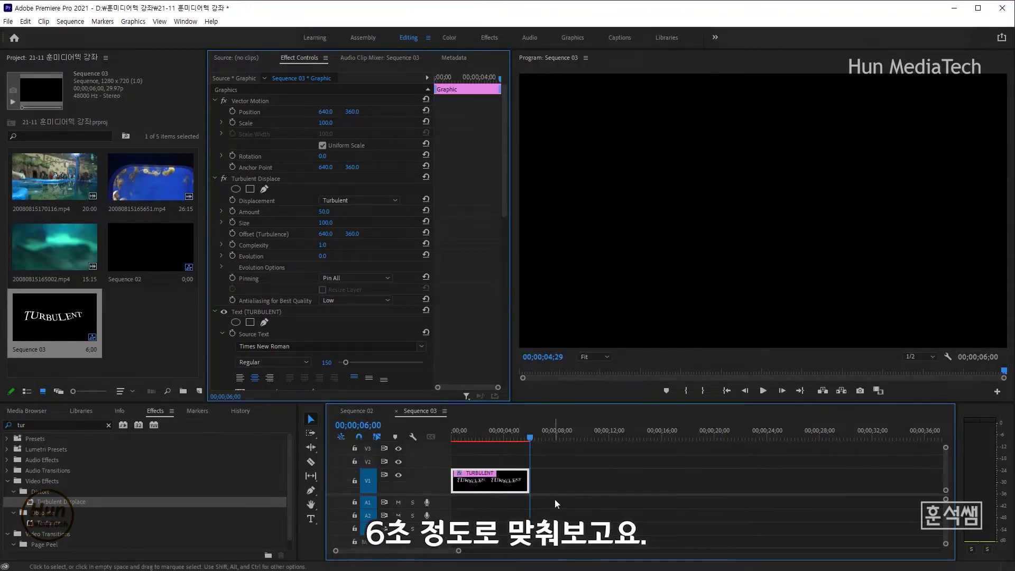
key(=)
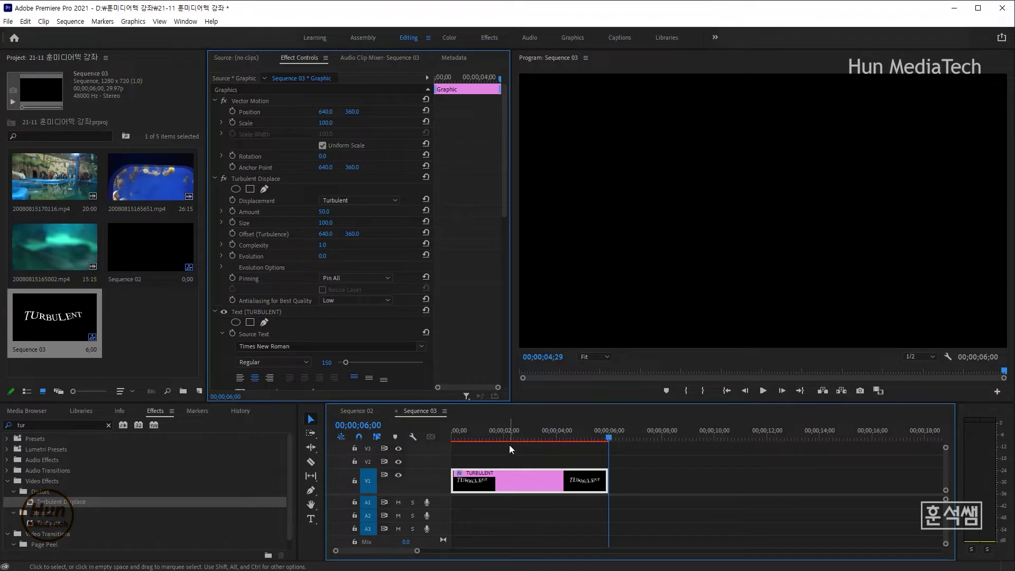
drag(534, 435, 526, 437)
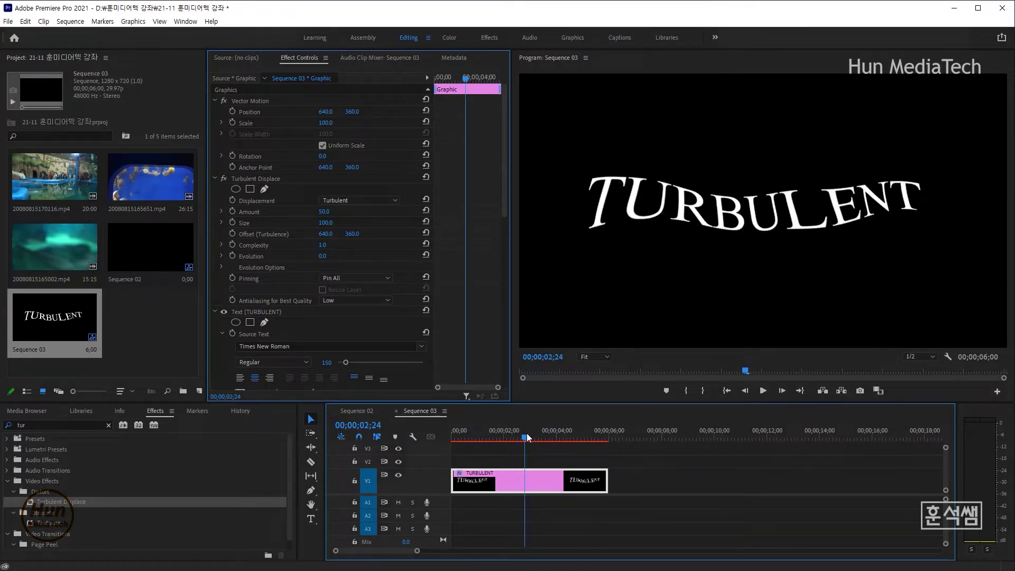
Raise the Turbulent Displace Amount to 100
click(271, 179)
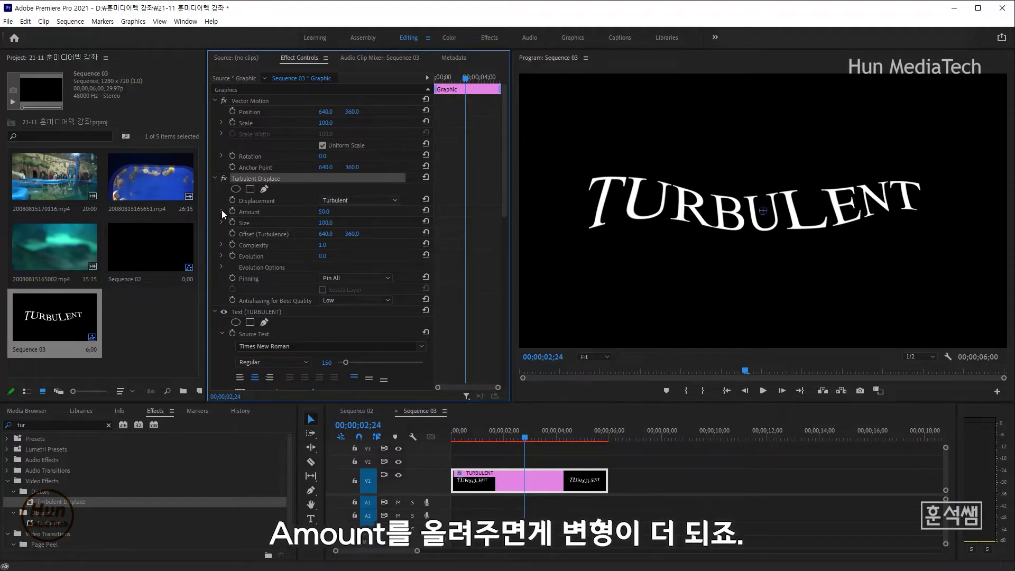
click(221, 211)
drag(325, 231, 427, 236)
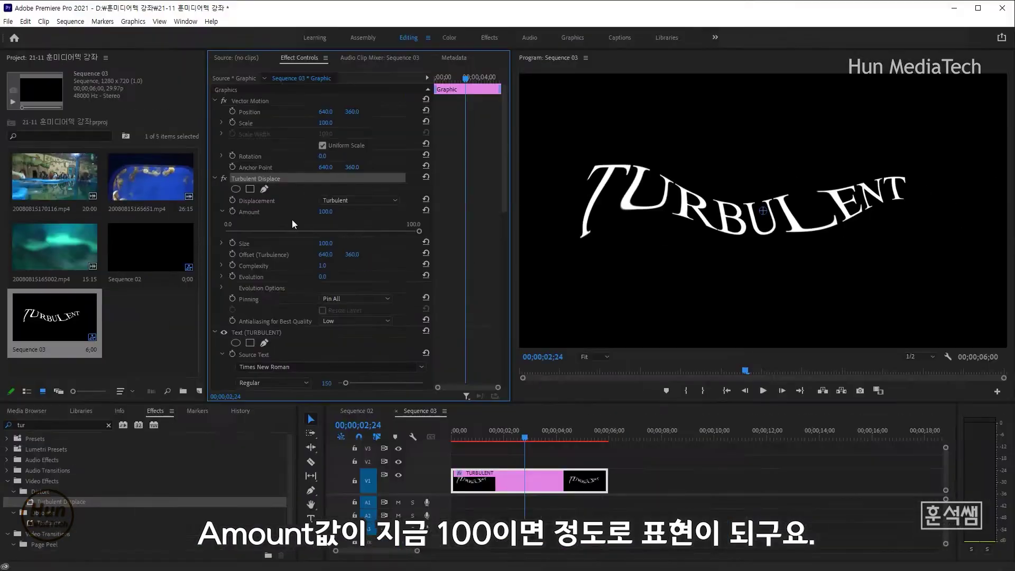
Try the Bulge, Twist, Turbulent Smoother and Bulge Smoother displacement types
click(389, 201)
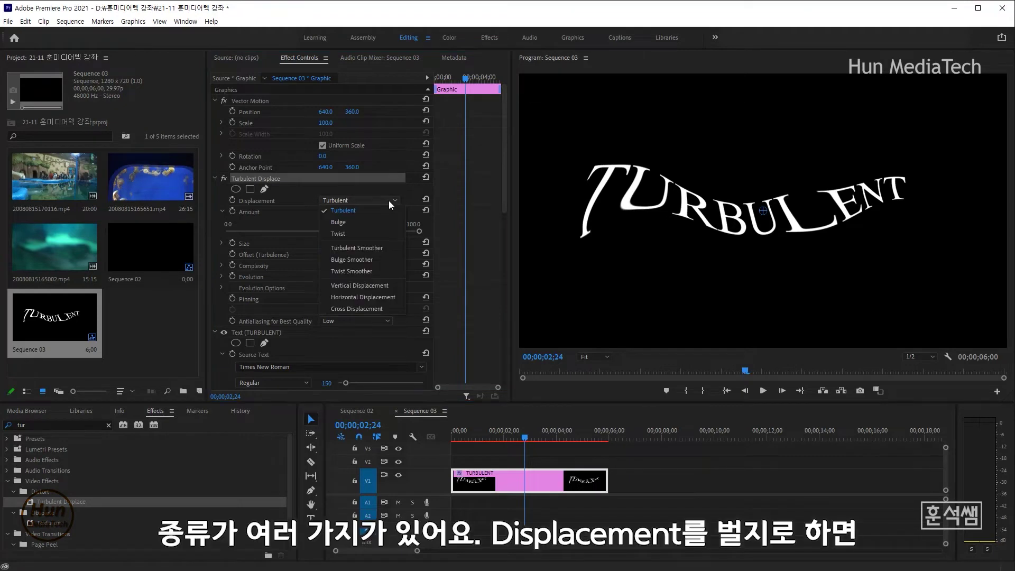
click(408, 202)
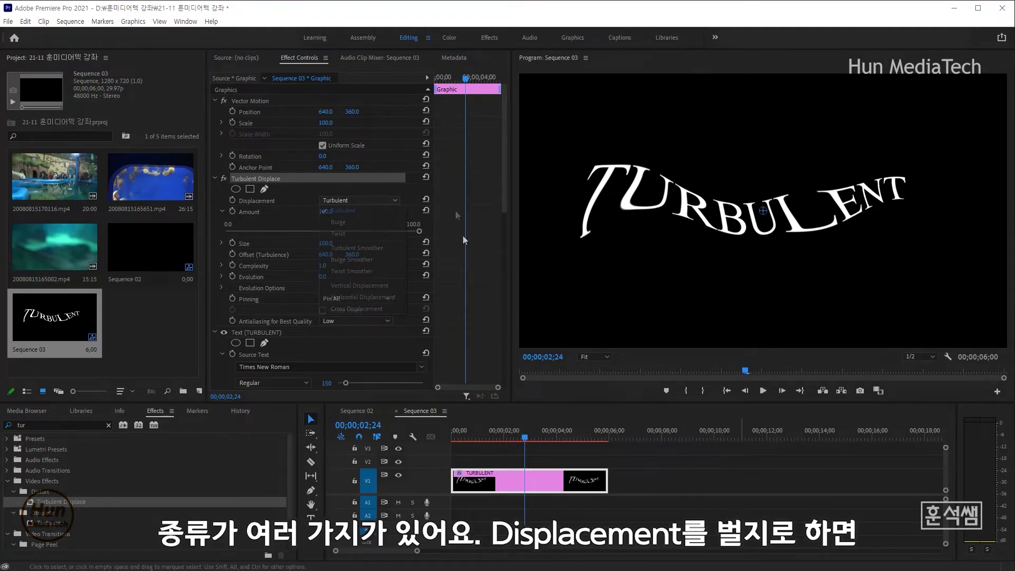
click(379, 199)
click(373, 223)
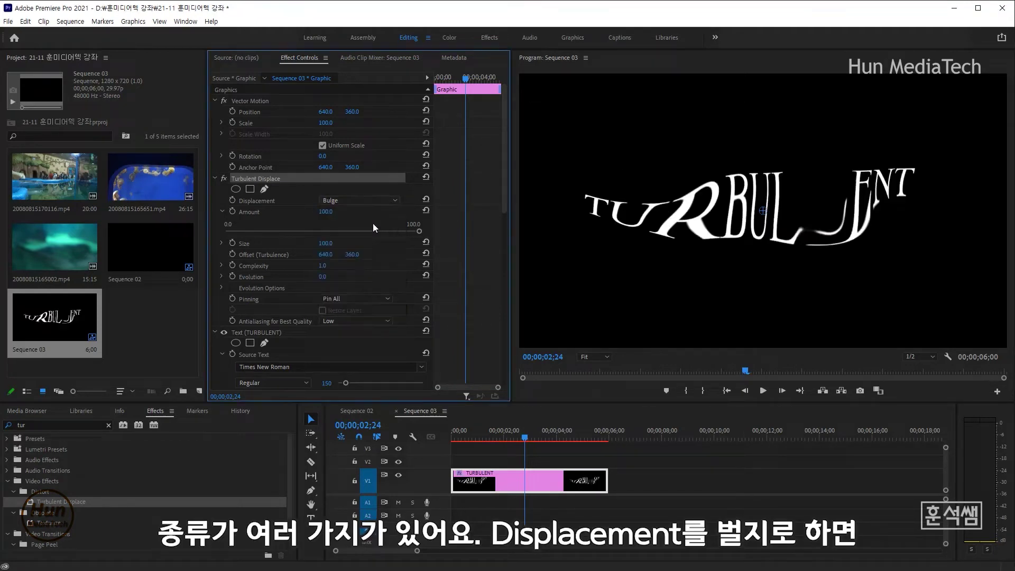
click(366, 199)
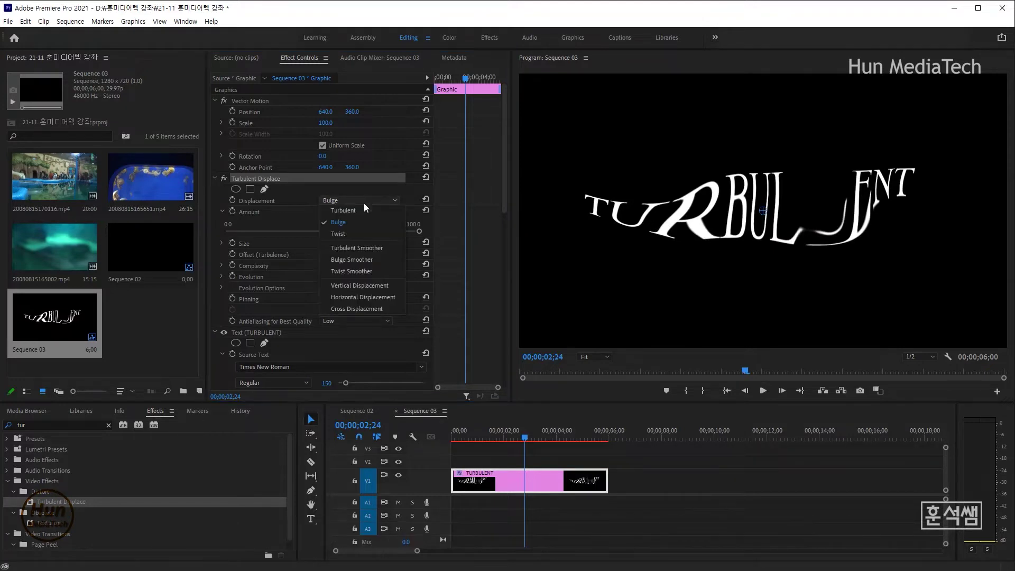
click(357, 233)
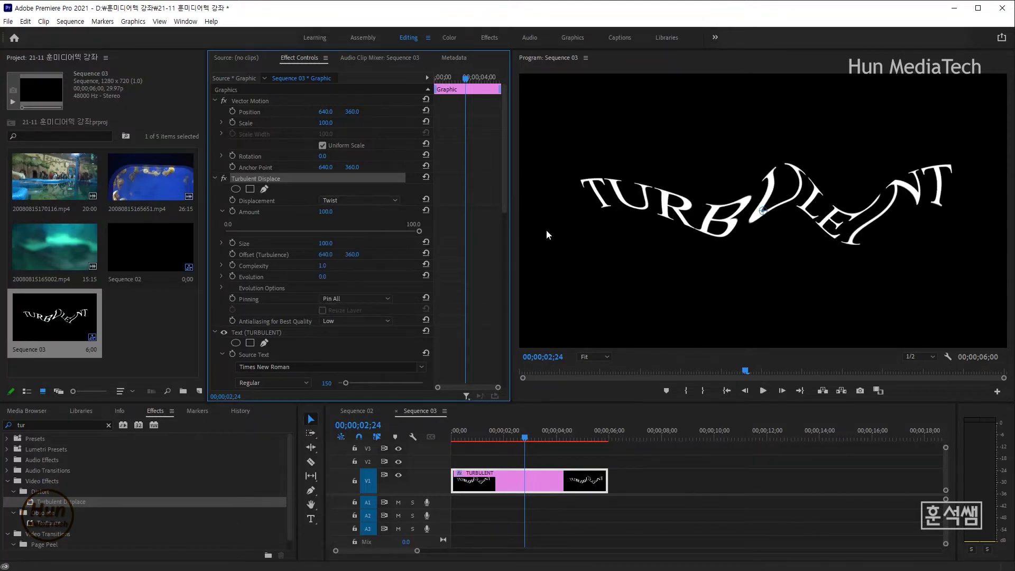
click(367, 201)
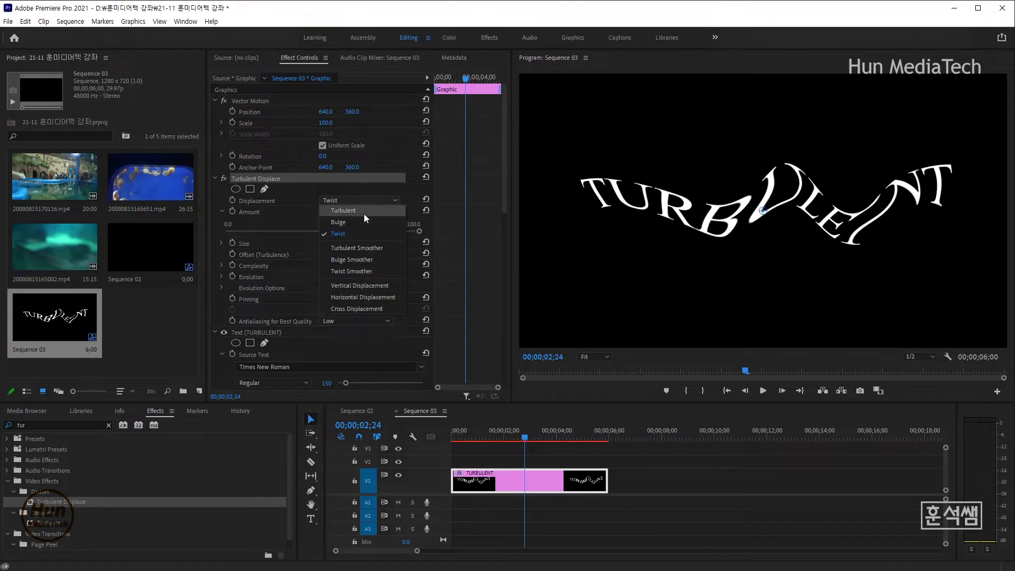
click(363, 248)
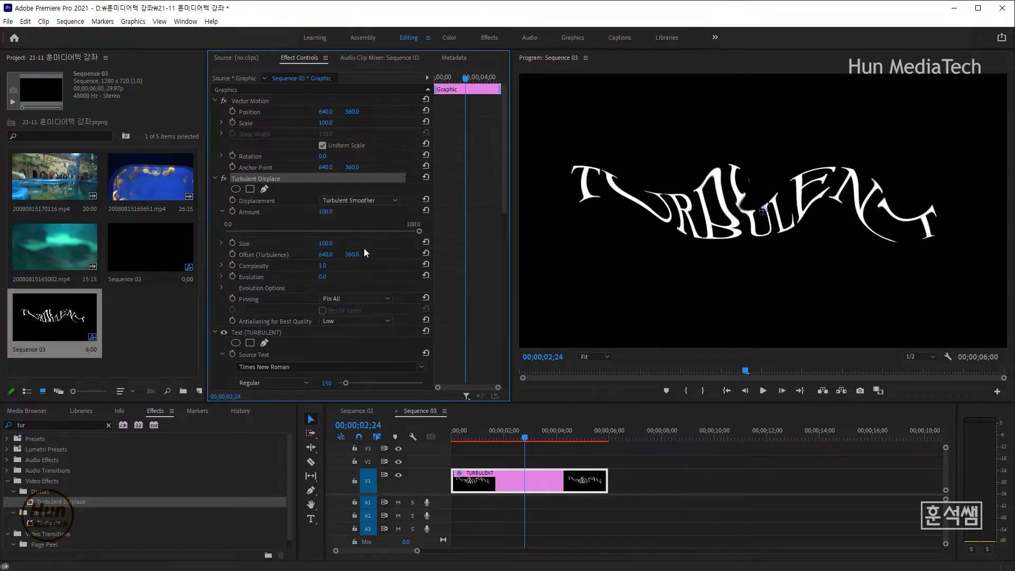
click(364, 201)
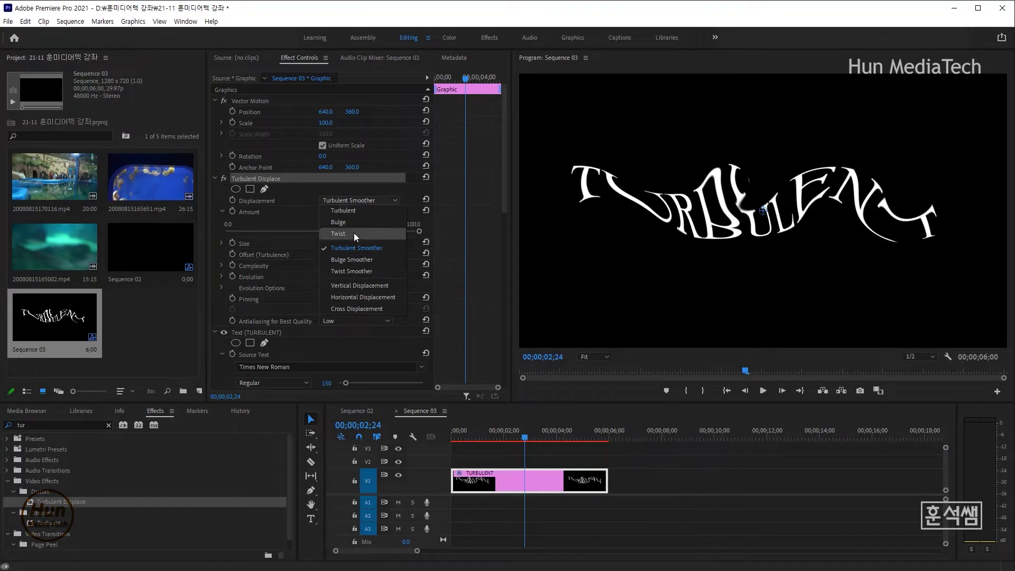
click(358, 259)
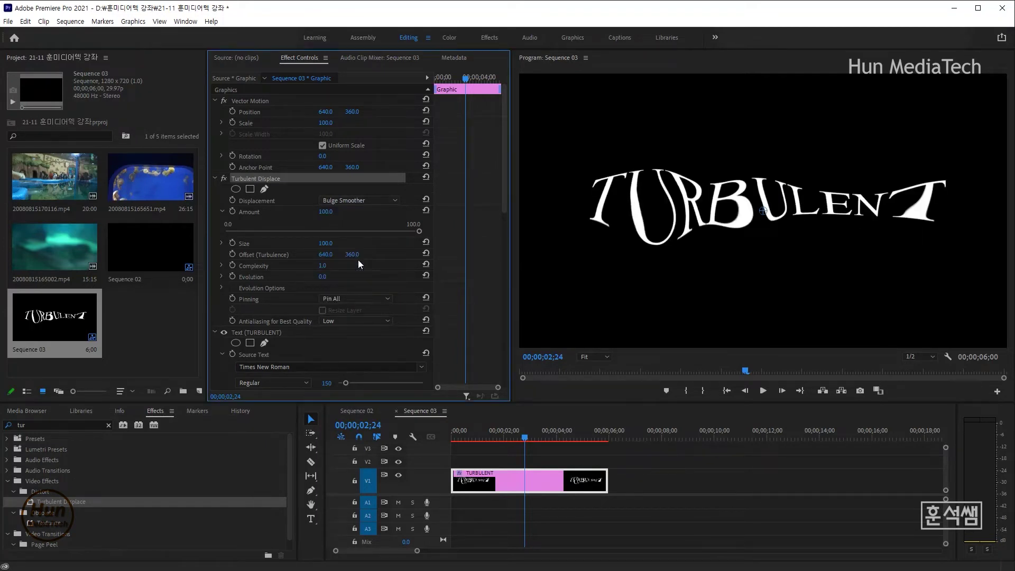
Try Twist Smoother, Vertical and Horizontal Displacement, then settle on Twist
click(362, 198)
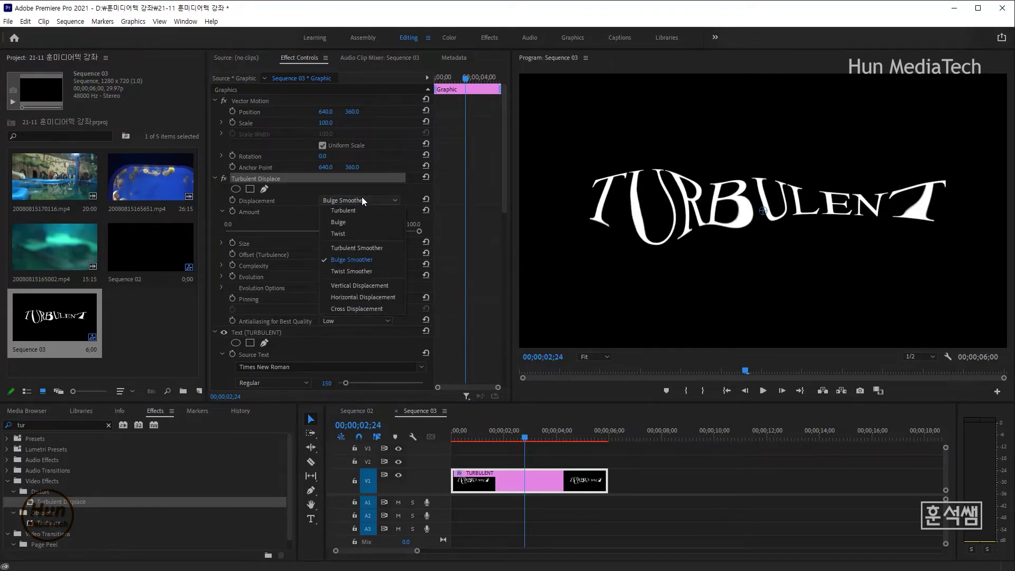
click(368, 272)
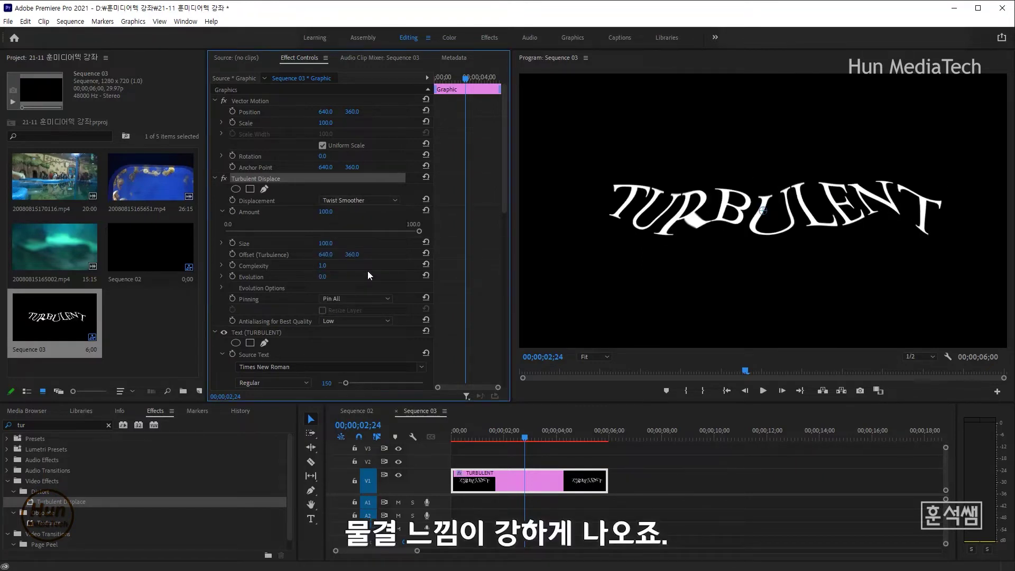
click(369, 199)
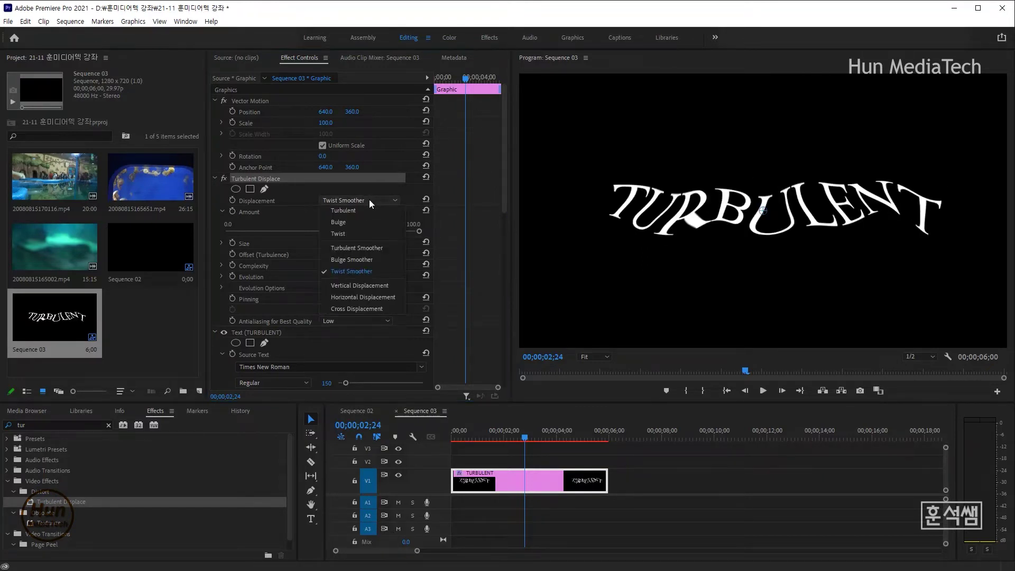
click(363, 286)
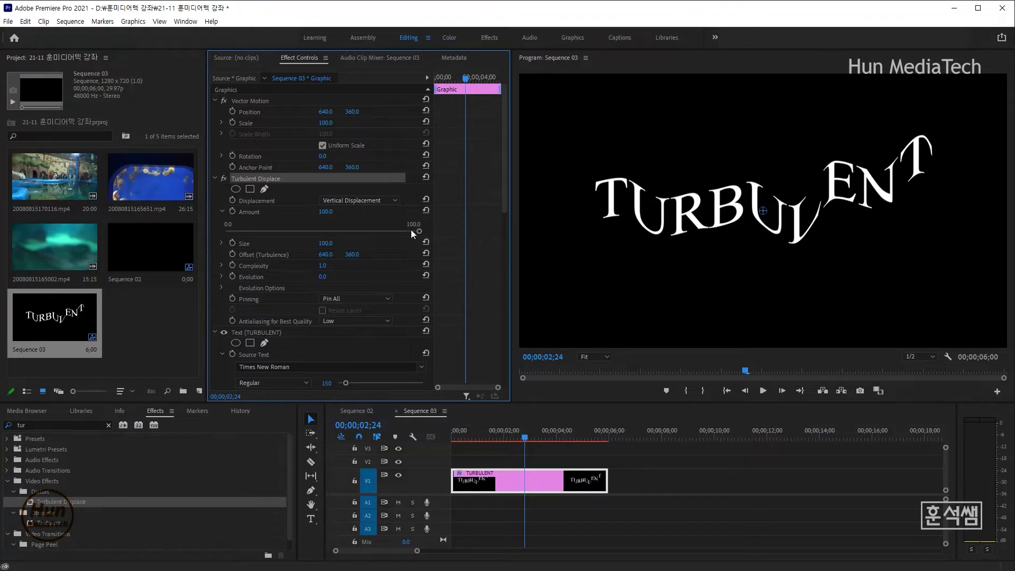
click(375, 201)
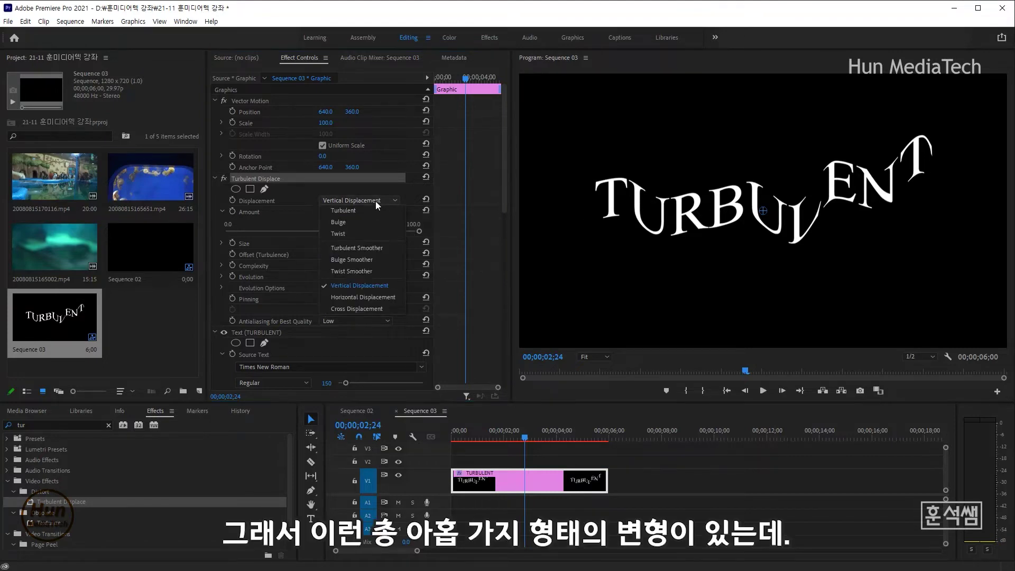
click(371, 296)
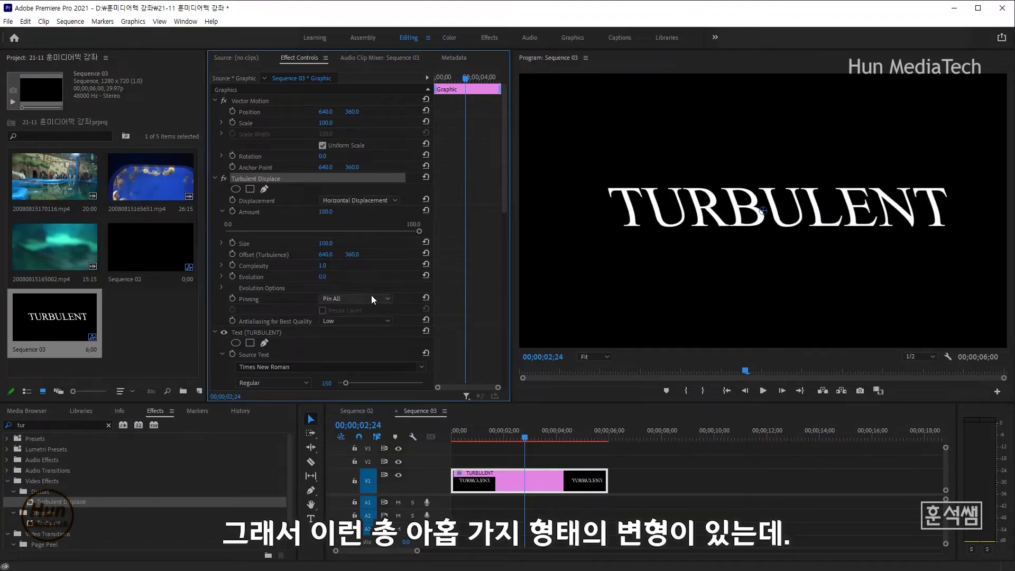
click(376, 201)
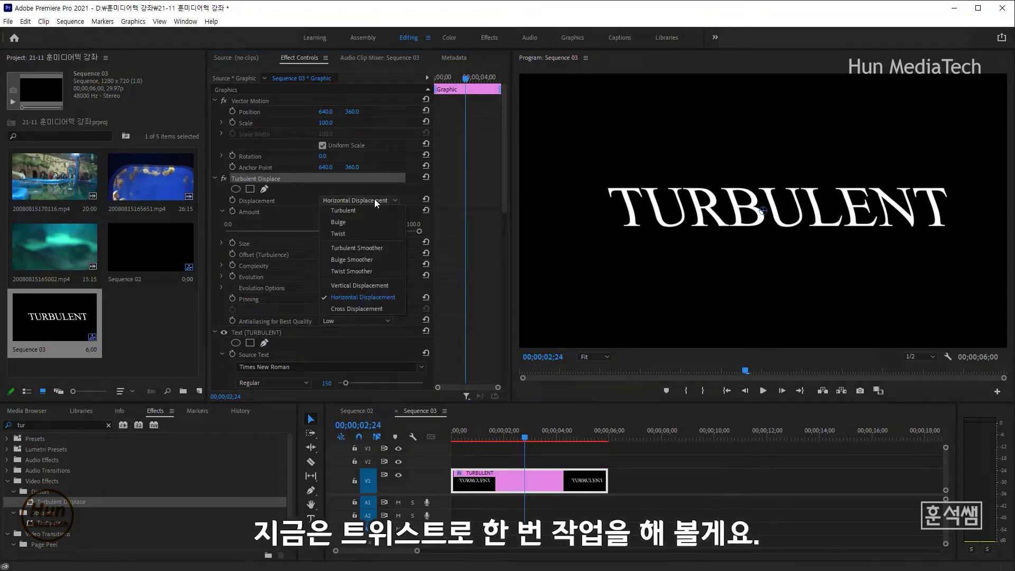
click(373, 233)
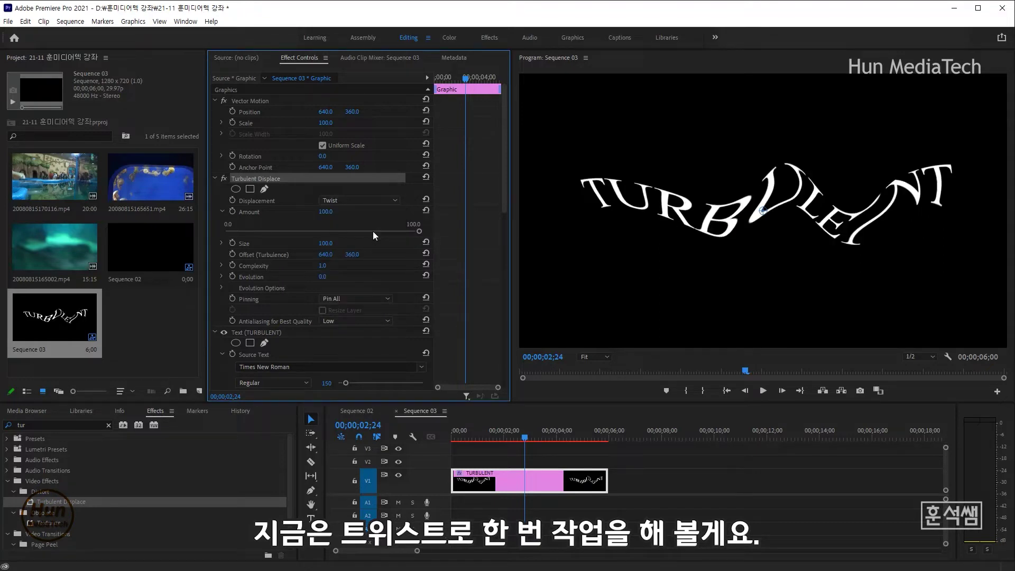
Keyframe the Amount at 100 at 0 s and 0 at 4 s
drag(523, 430, 446, 429)
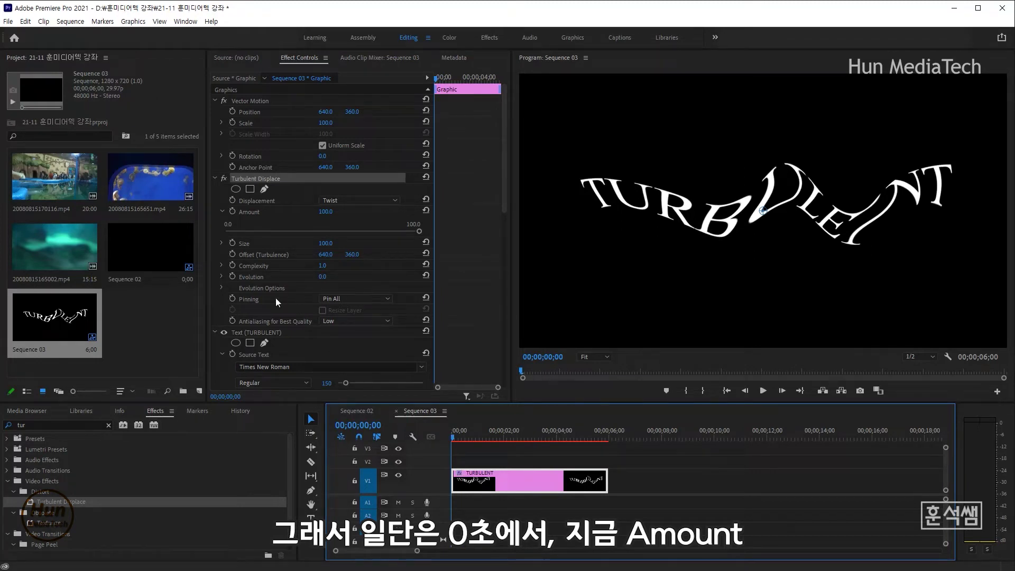
click(232, 212)
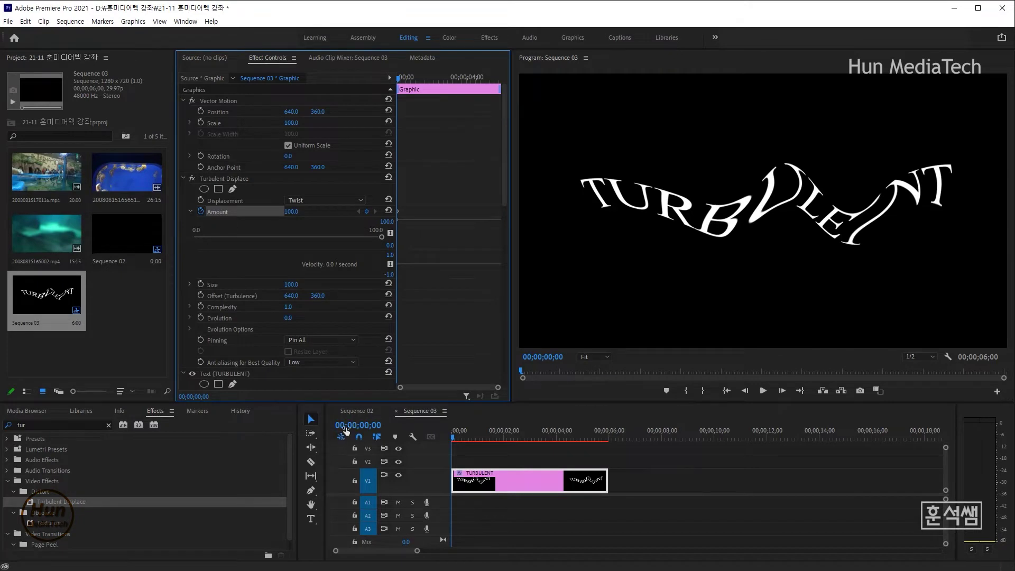
click(346, 430)
drag(299, 455, 217, 450)
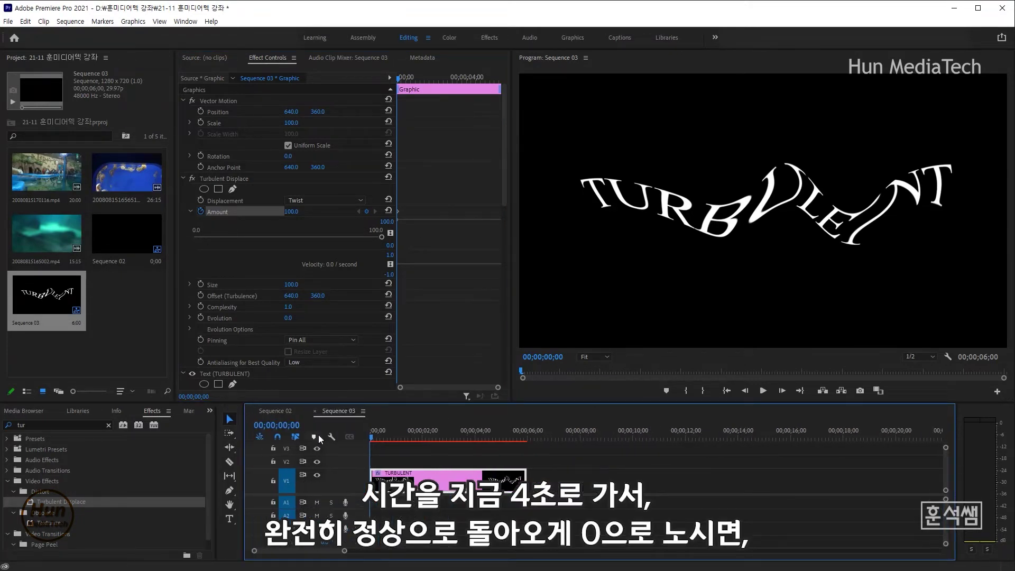
click(295, 426)
text(400)
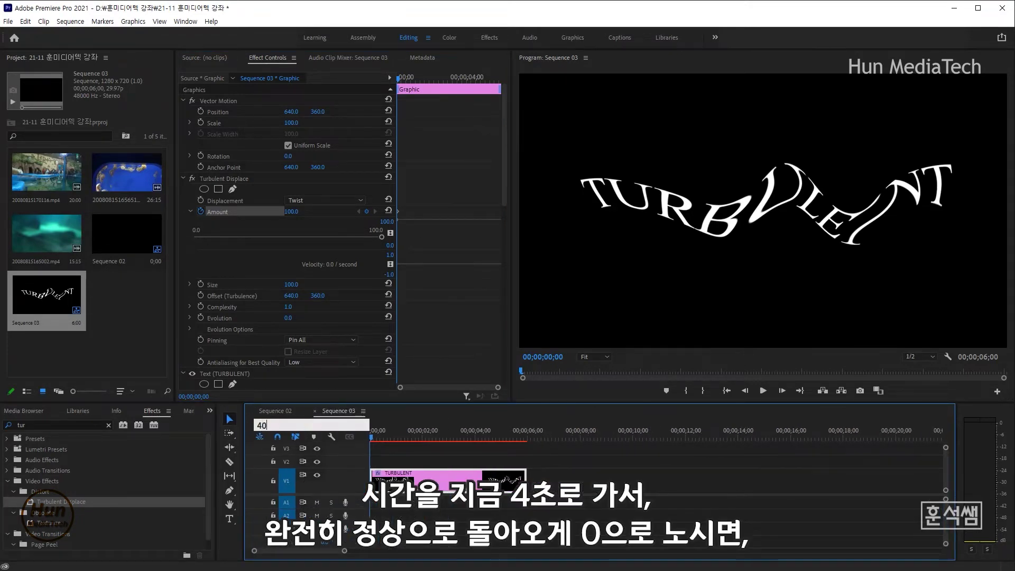
key(Return)
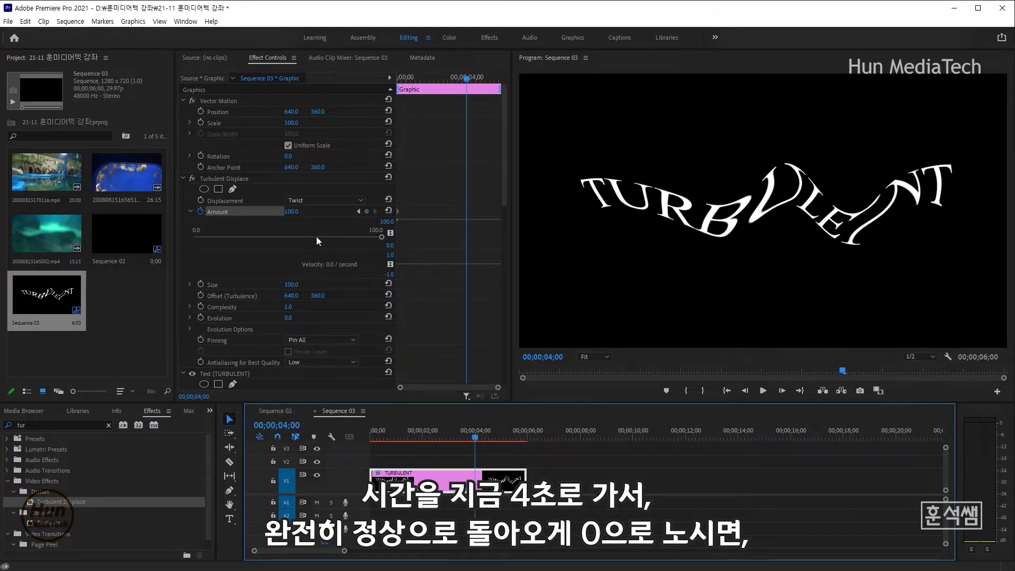
drag(317, 236, 190, 242)
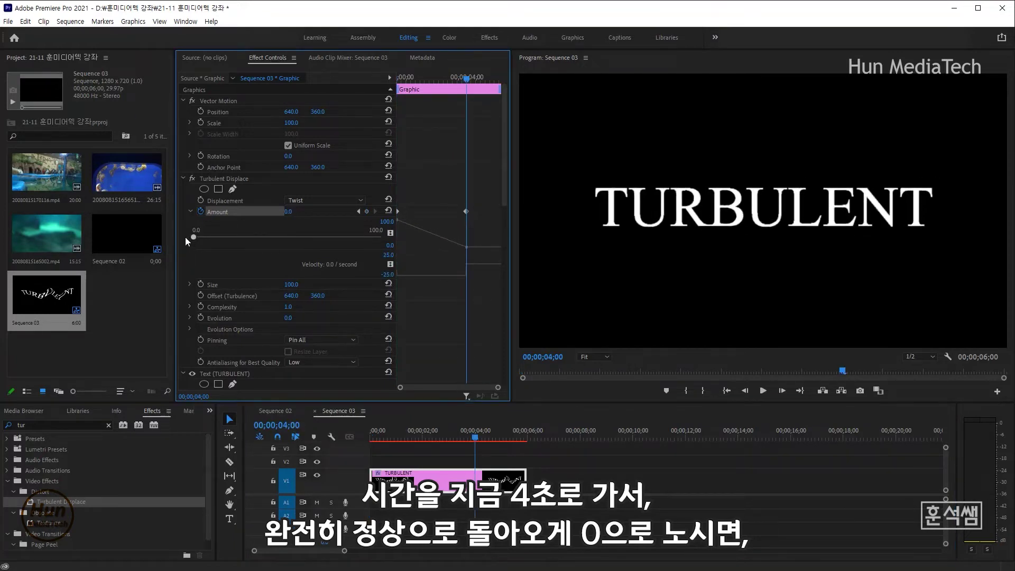
Play back the untwisting title animation from the start
drag(395, 437, 356, 428)
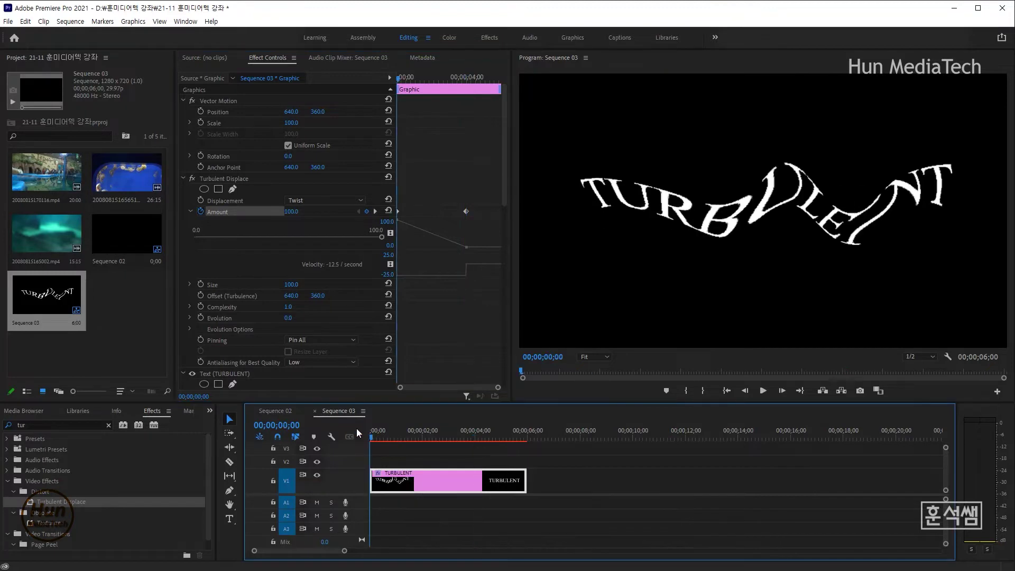
key(space)
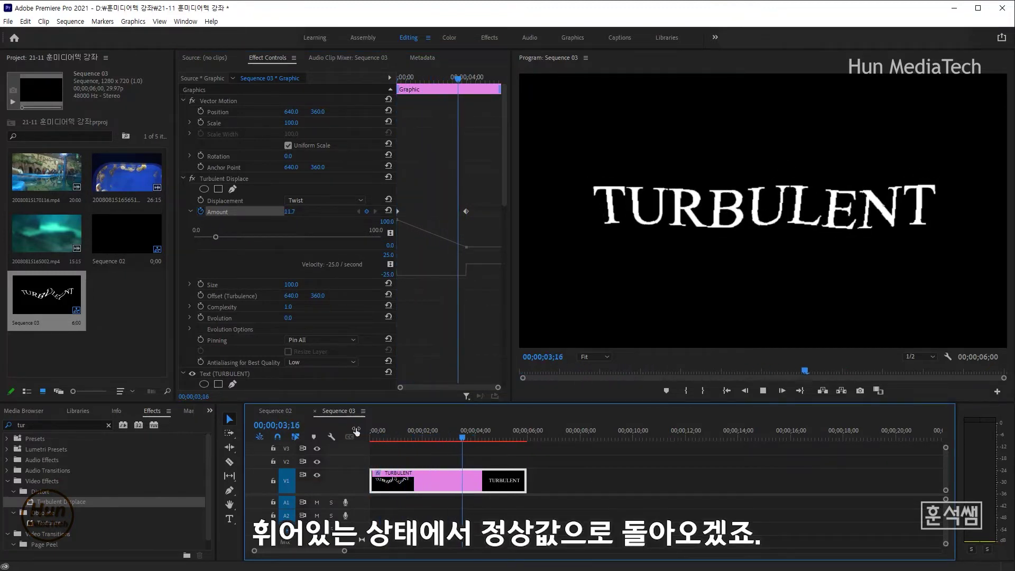
key(space)
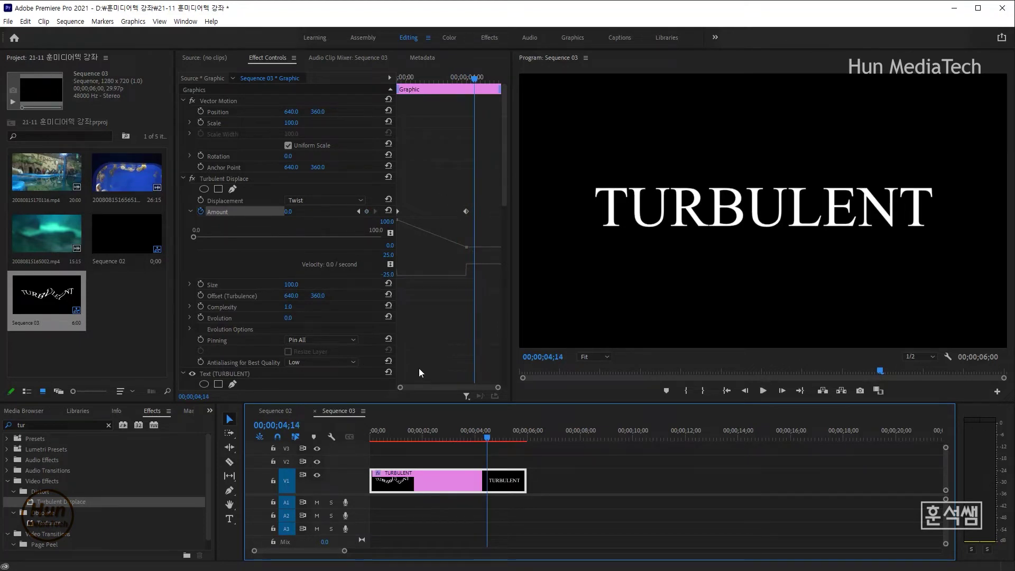
key(Home)
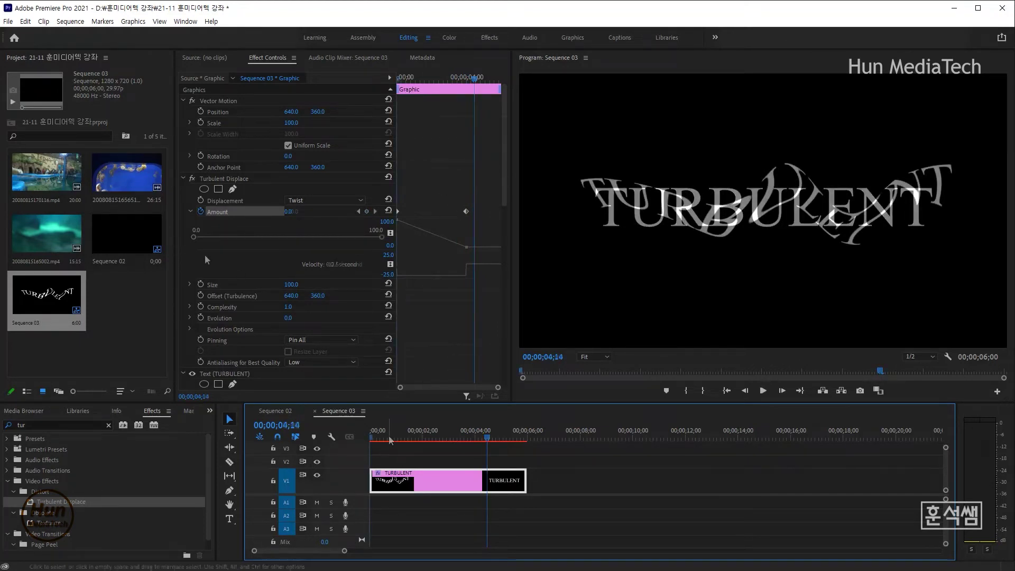
Set Turbulent Displace Size to 135 and add a keyframe at the first frame
click(223, 178)
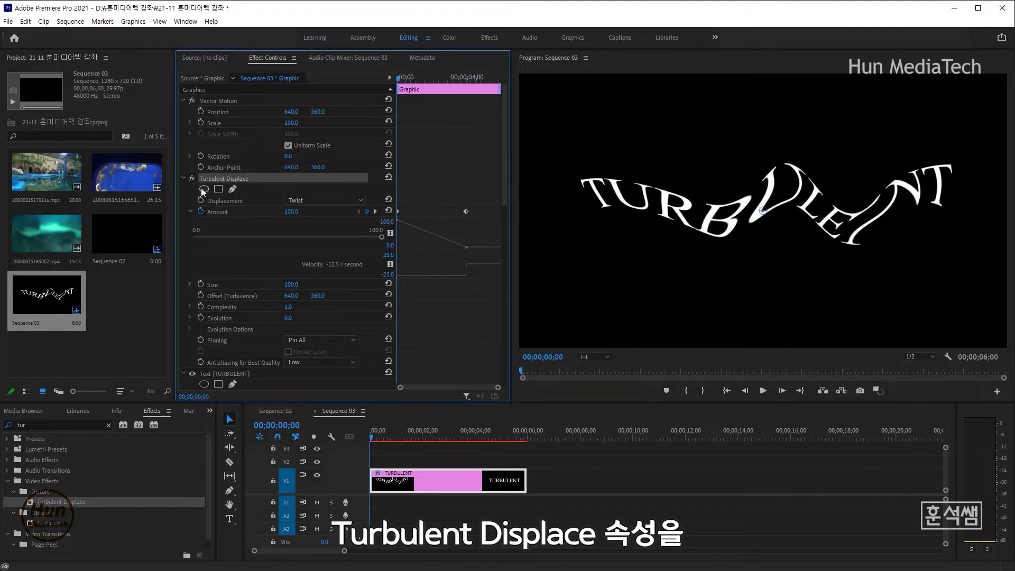
scroll(186, 256, down, 2)
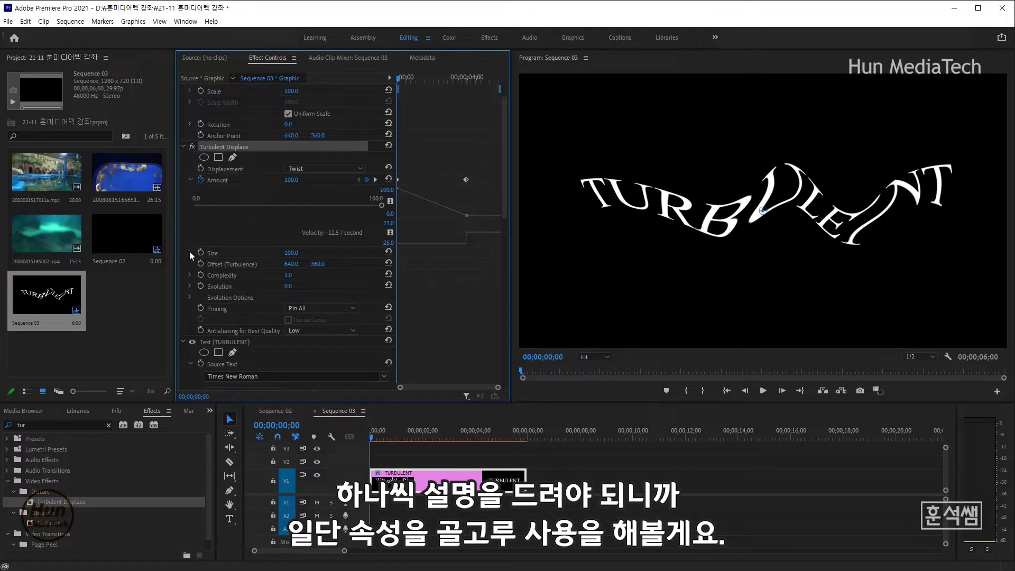
click(190, 253)
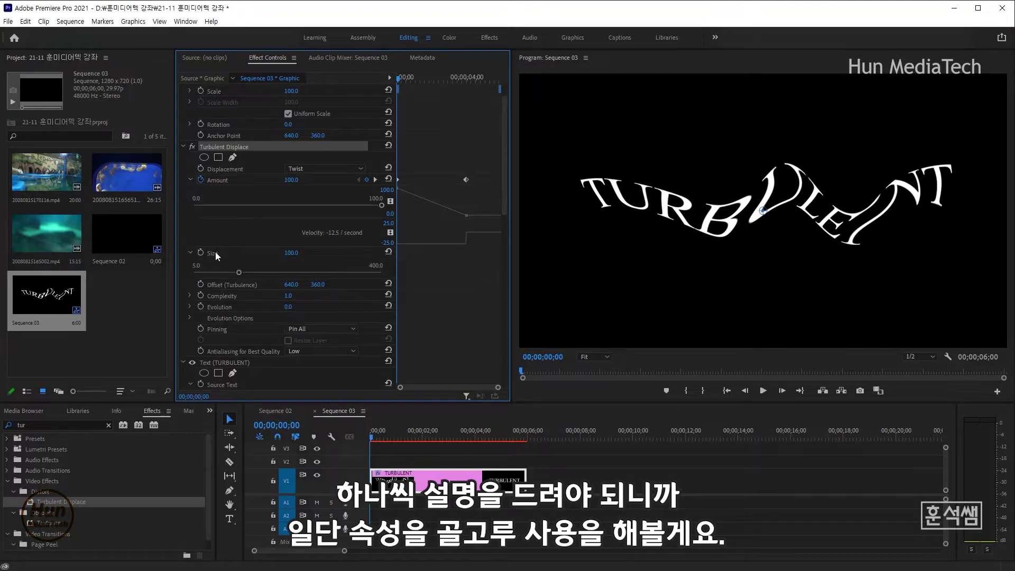
click(294, 253)
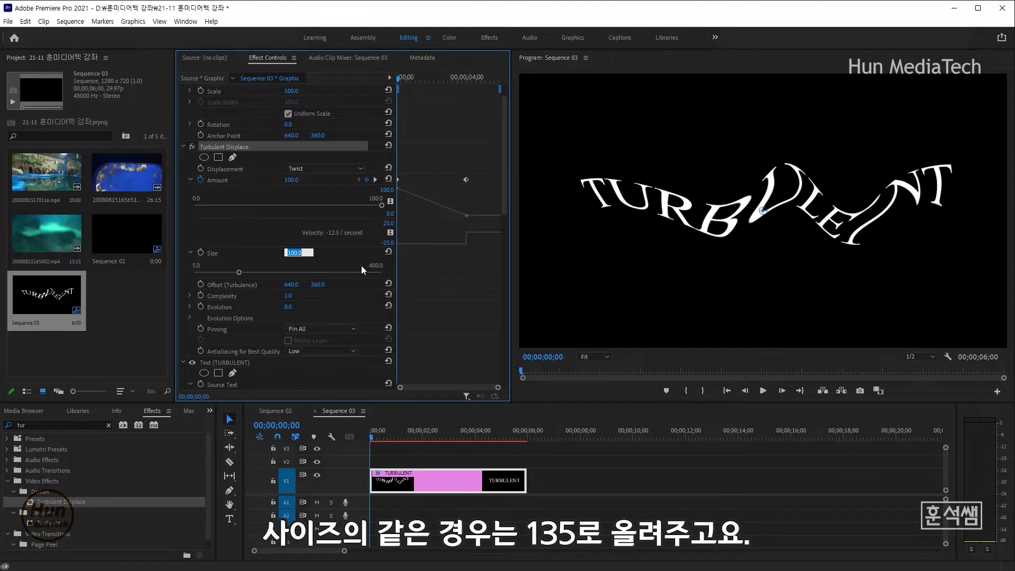
text(13)
text(5)
key(Return)
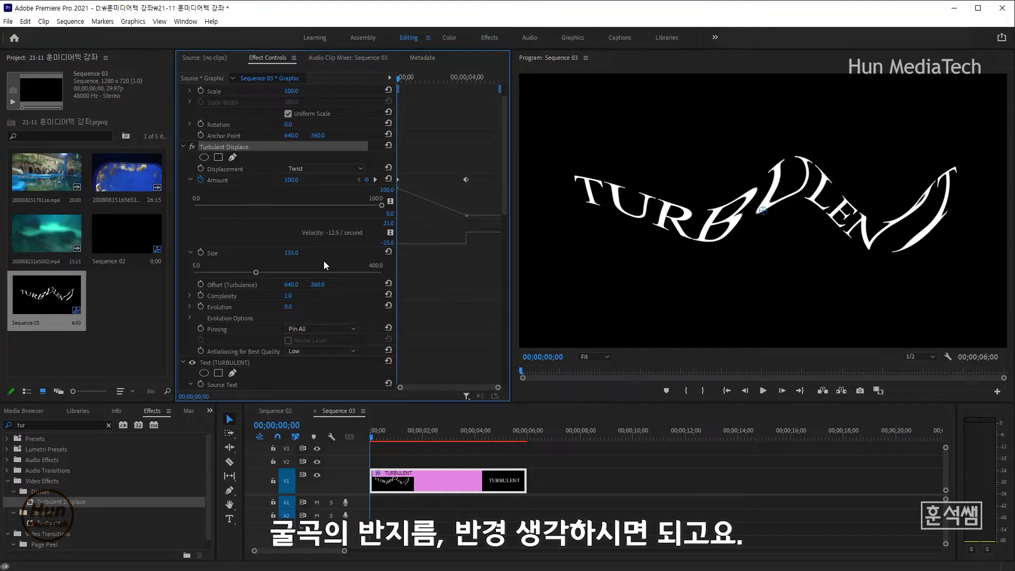
click(201, 253)
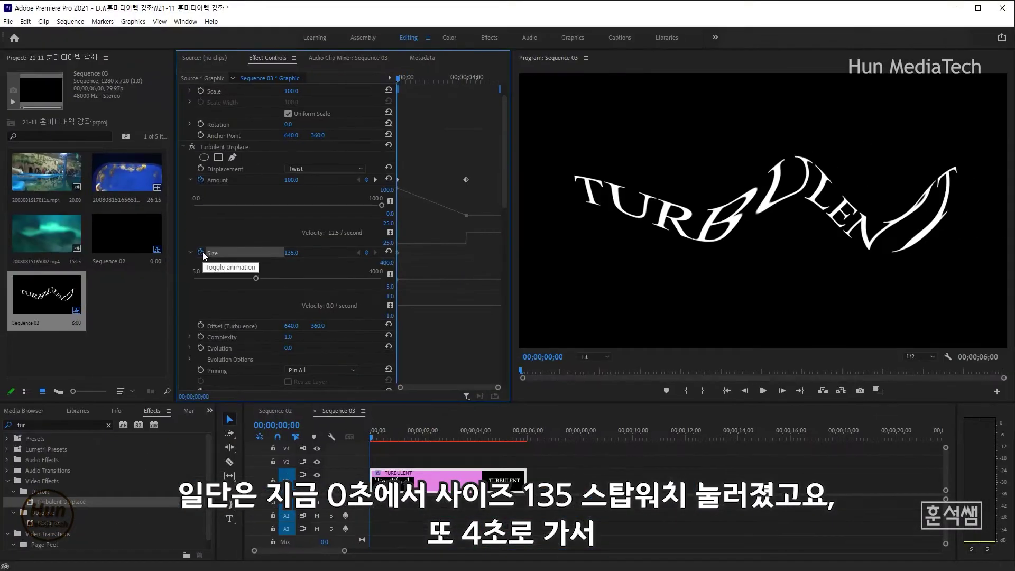
At 4 seconds, keyframe Size at 100, then preview the untwisting from the start
click(276, 425)
text(400)
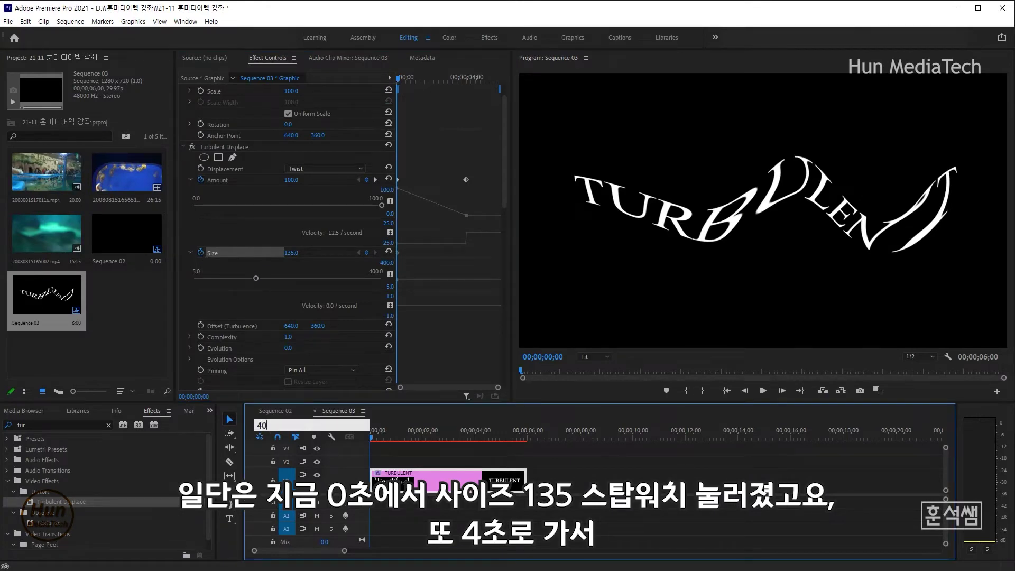
key(Return)
click(298, 252)
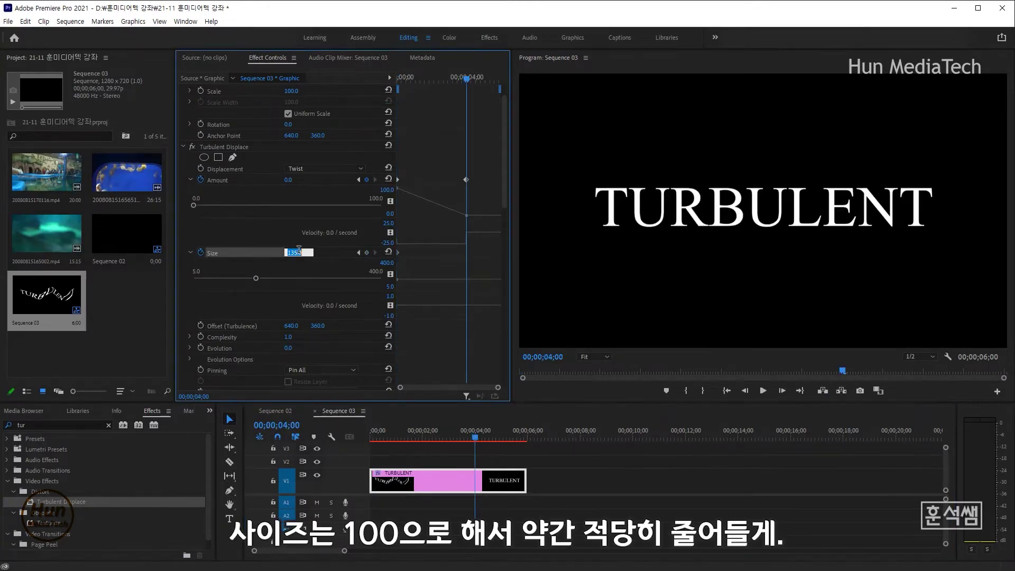
text(1)
text(00)
key(Return)
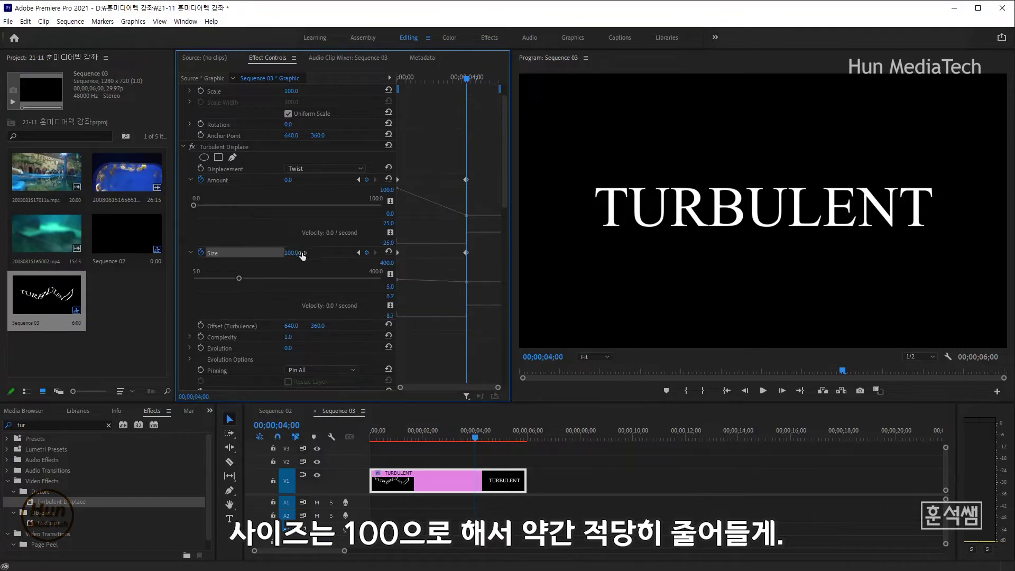
key(Home)
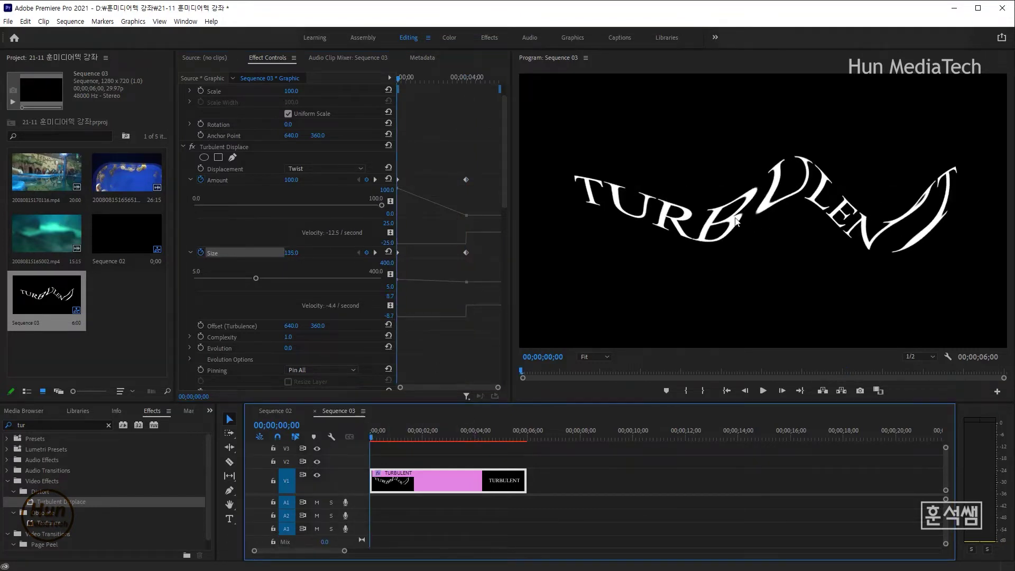
key(space)
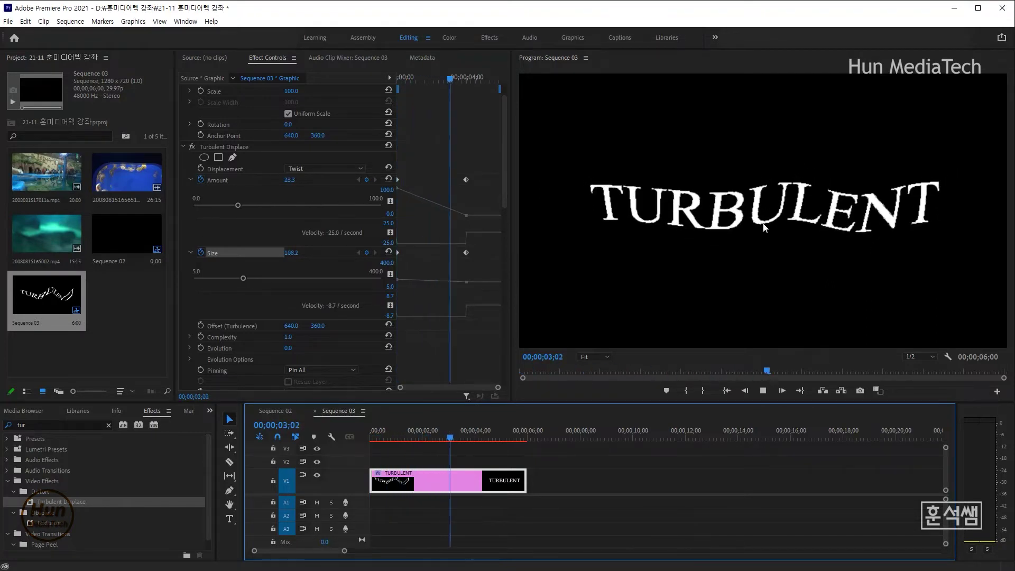
key(space)
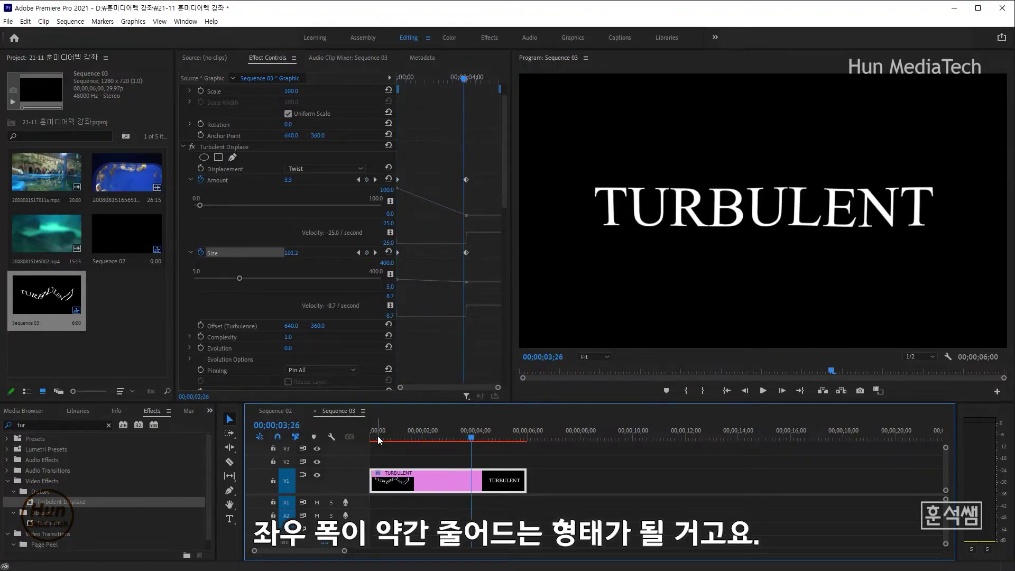
key(Home)
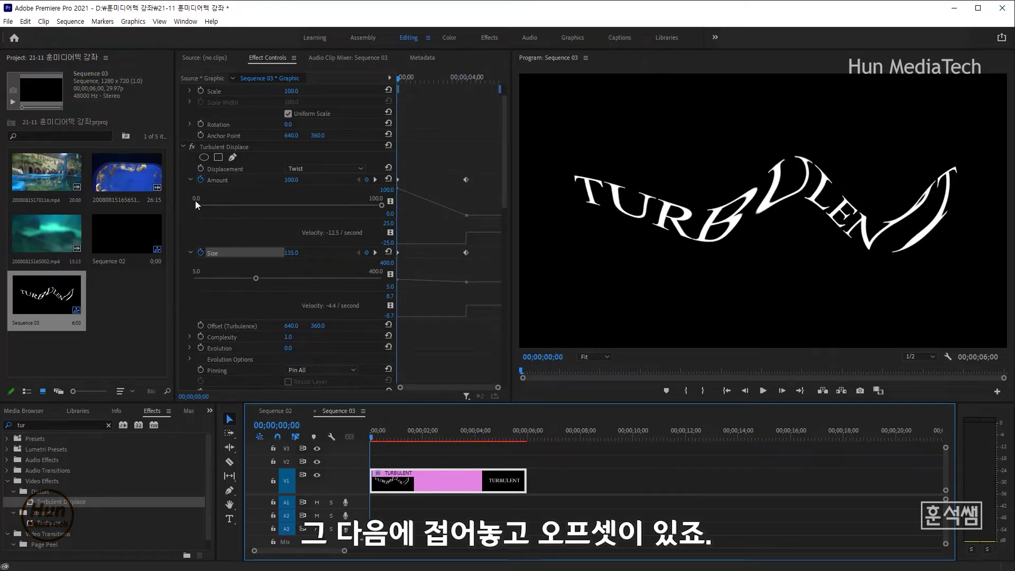
Move the turbulence Offset left to 290, 360 and add a start keyframe there
click(190, 180)
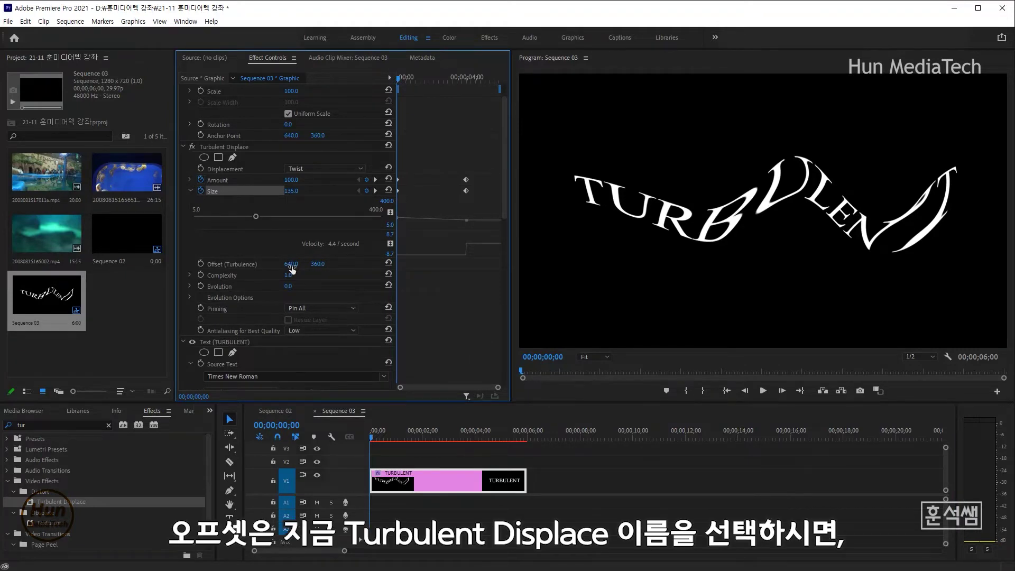
click(234, 147)
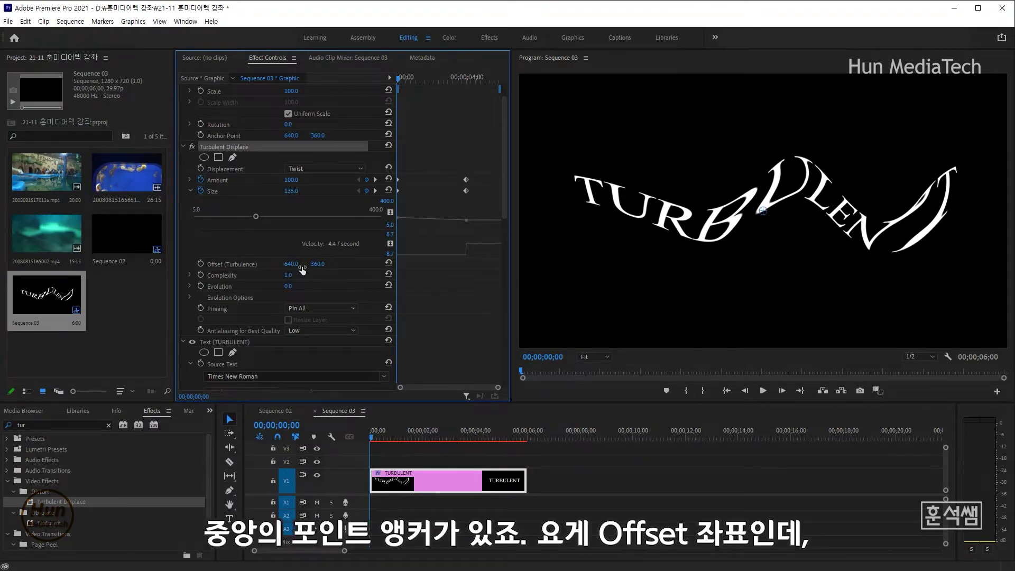
drag(295, 264, 303, 264)
mouse_move(770, 211)
mouse_down()
mouse_move(710, 211)
mouse_move(857, 210)
mouse_move(681, 211)
mouse_up()
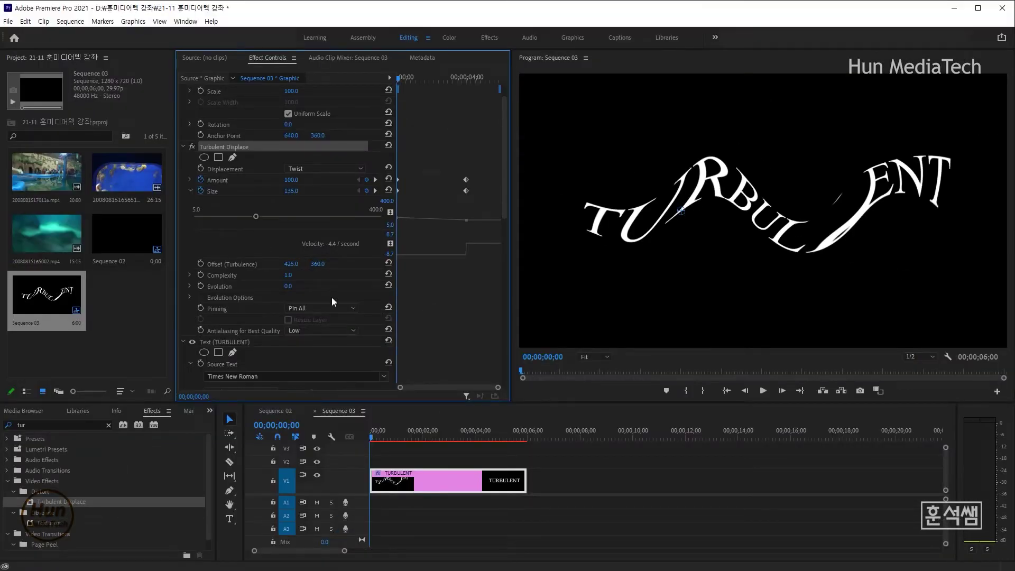
drag(291, 264, 219, 264)
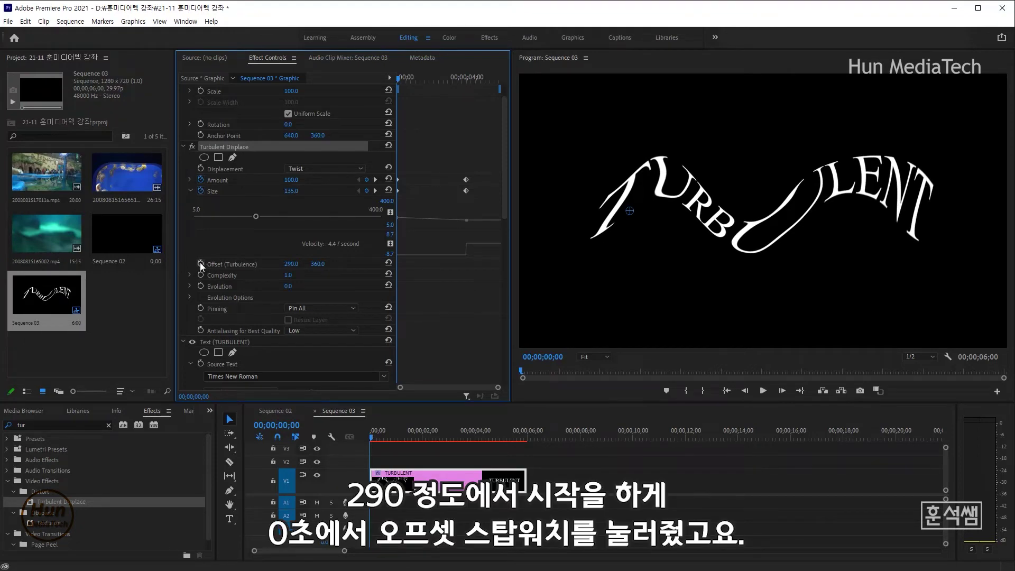
click(200, 263)
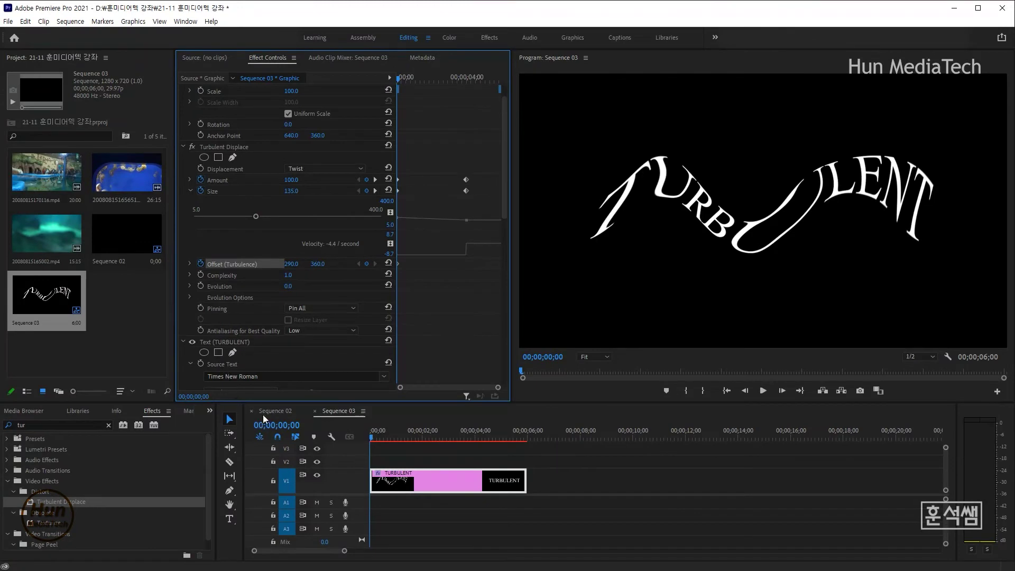
At 4 seconds, drag the turbulence Offset right to 809, 360 in the Program monitor
click(276, 425)
text(400)
key(Return)
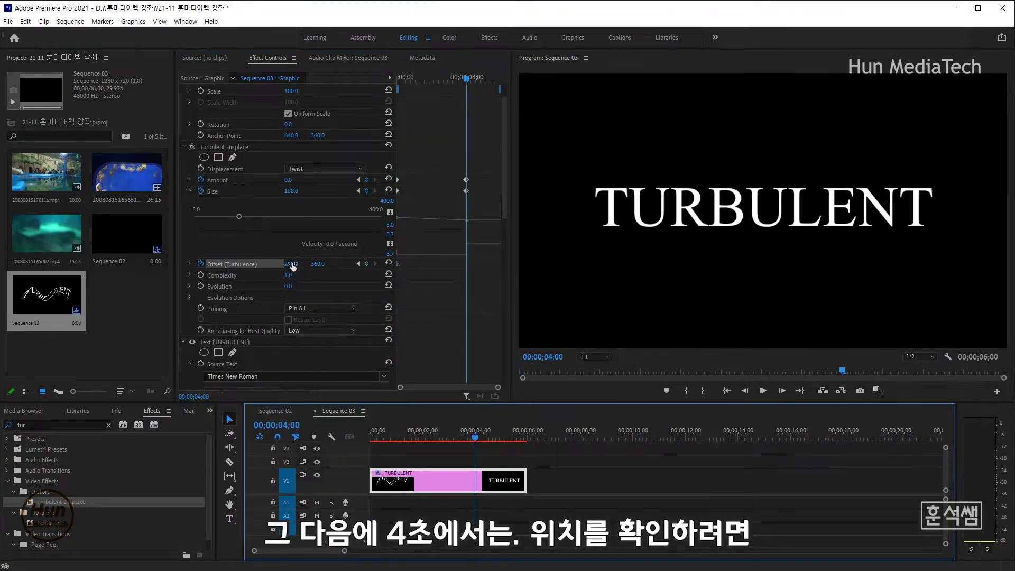
click(222, 146)
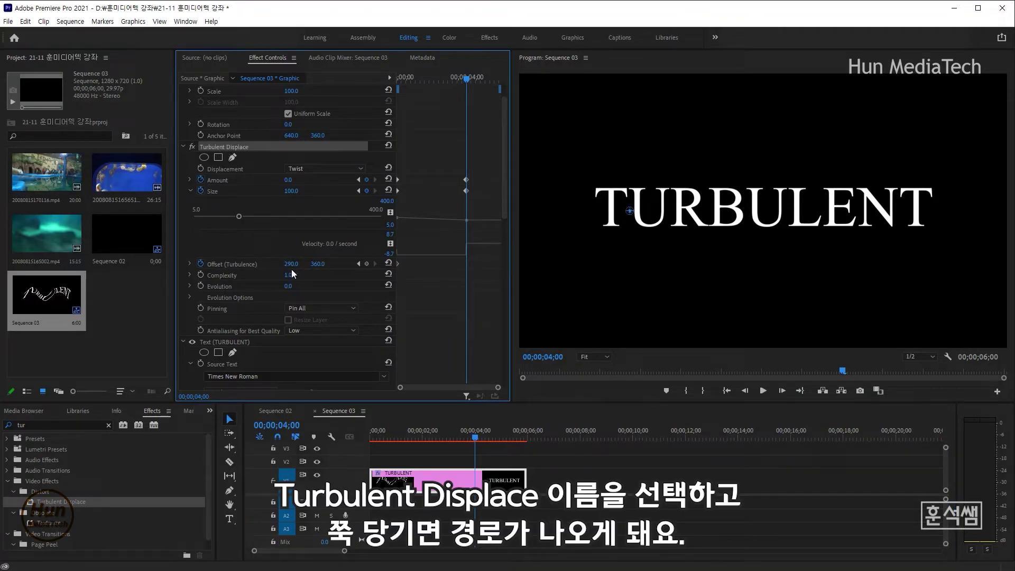
drag(629, 210, 829, 210)
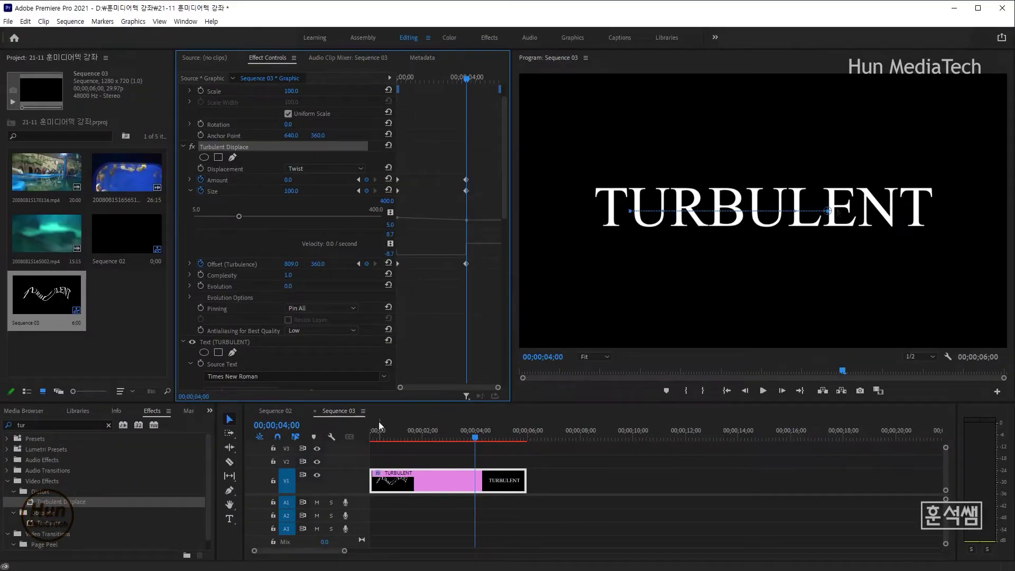
Play the animation from the start to watch the warp slide rightward
click(382, 439)
key(space)
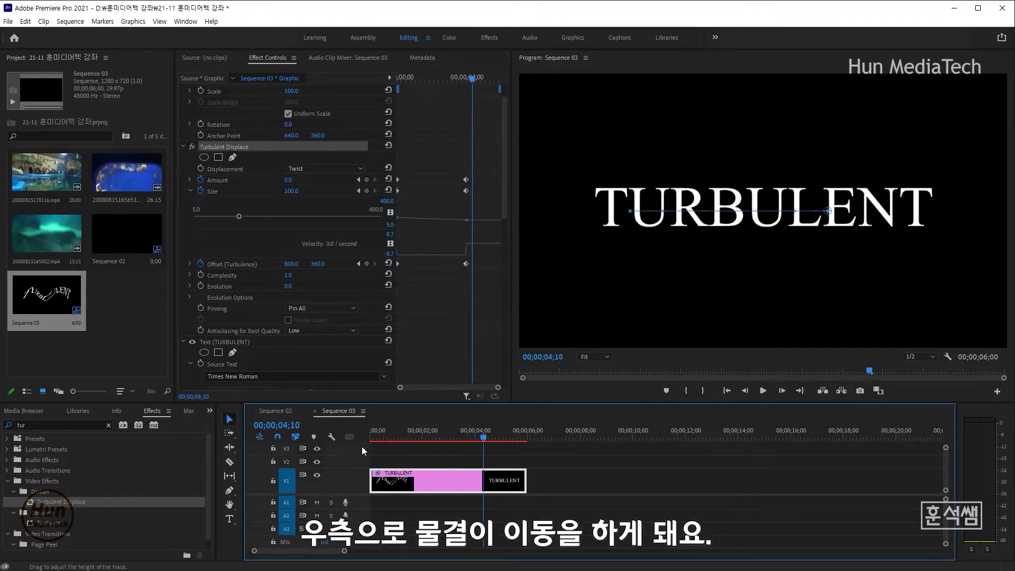
click(383, 439)
key(space)
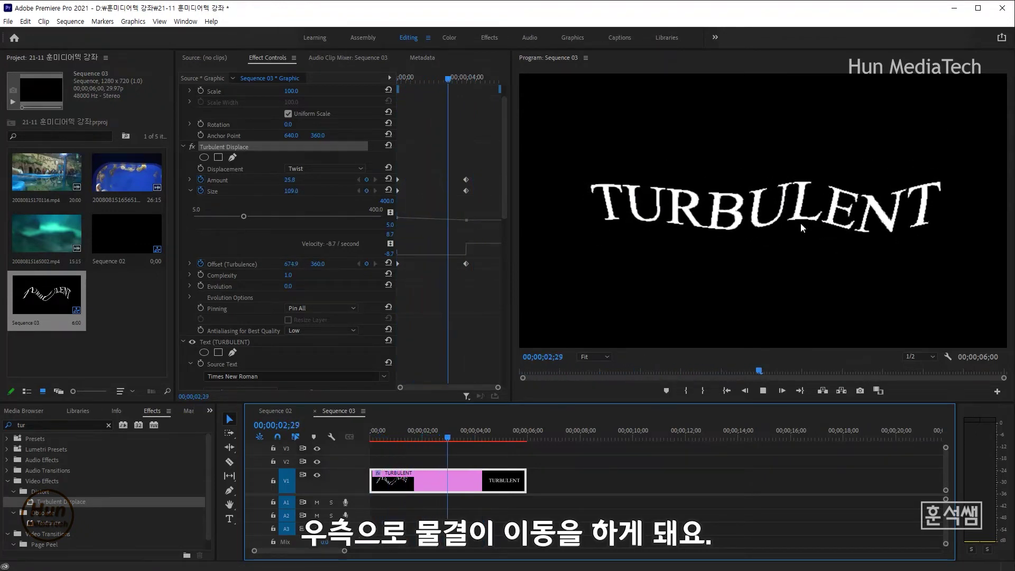
key(space)
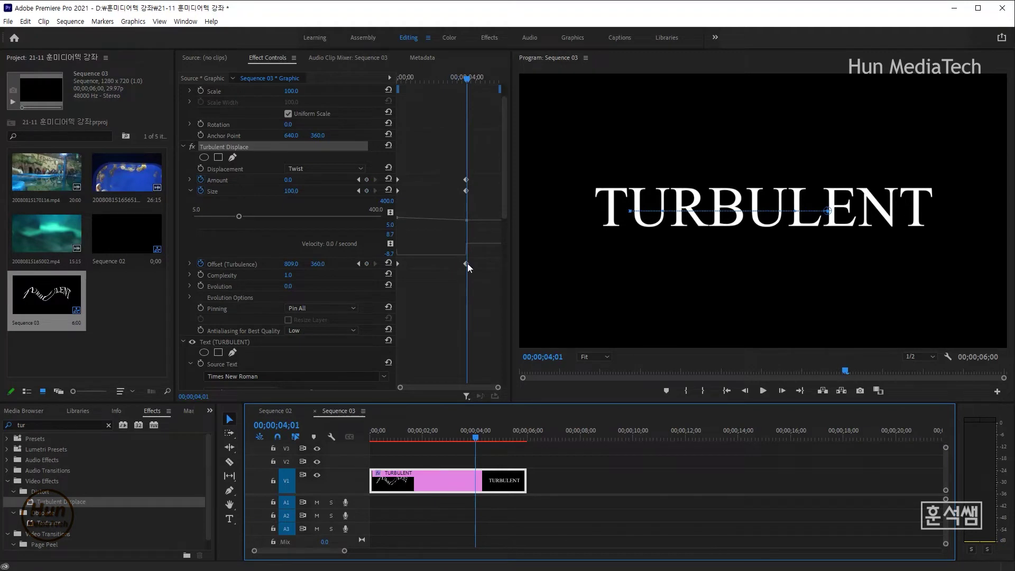
Push the 4-second Offset keyframe further right and replay the wave motion several times
click(359, 263)
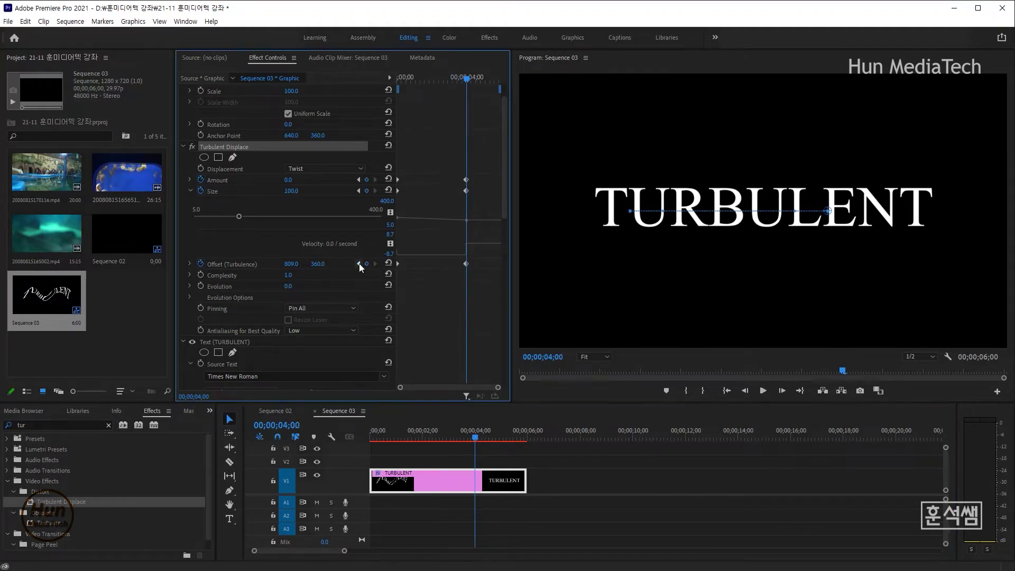
drag(289, 267, 319, 267)
click(370, 437)
key(space)
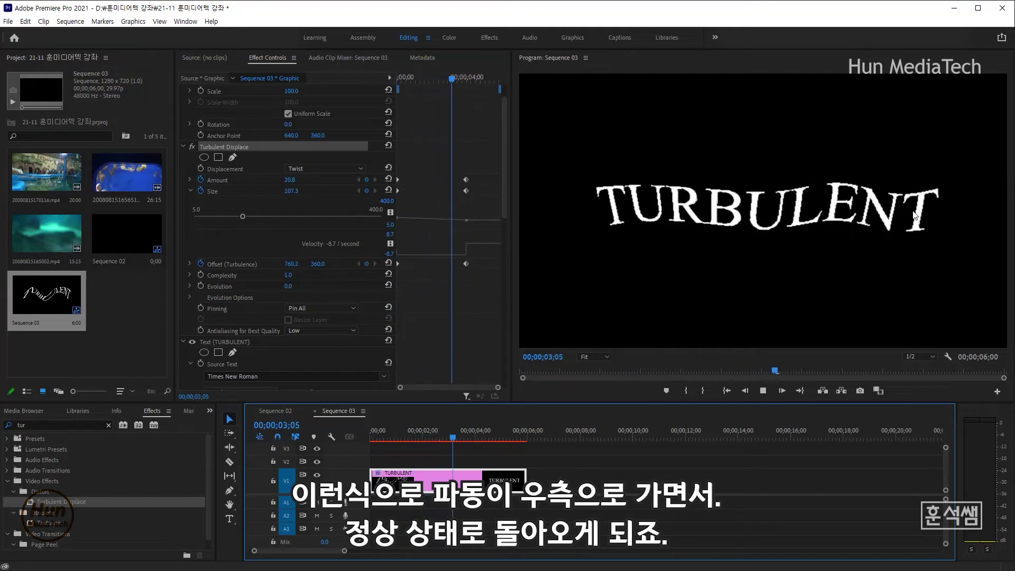
click(371, 437)
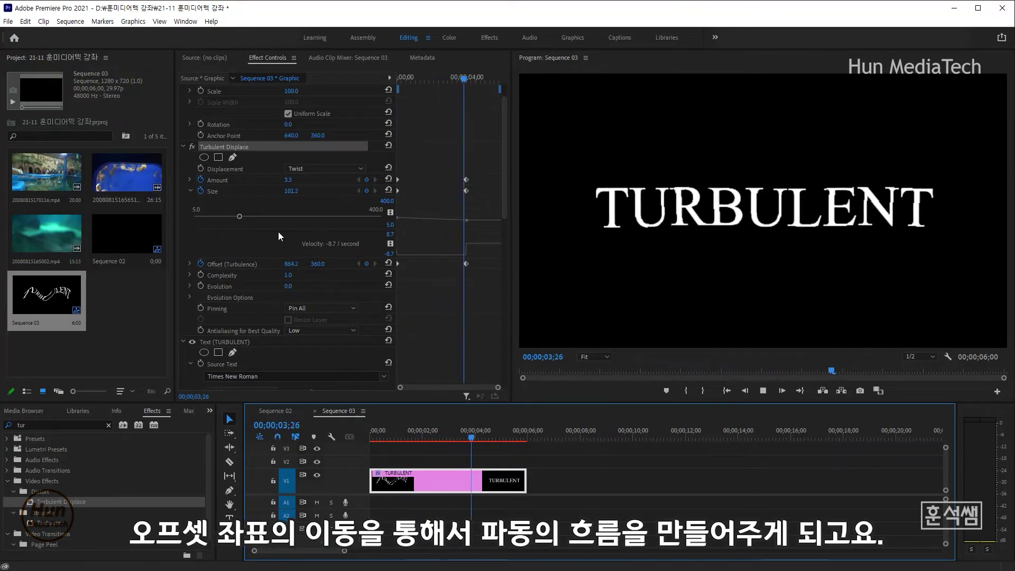
key(space)
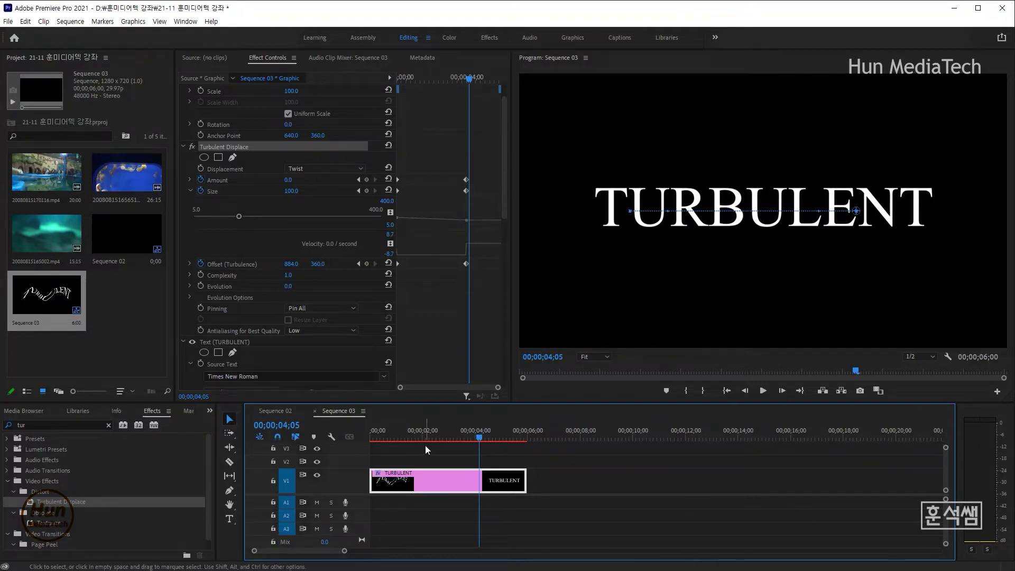
key(Home)
key(space)
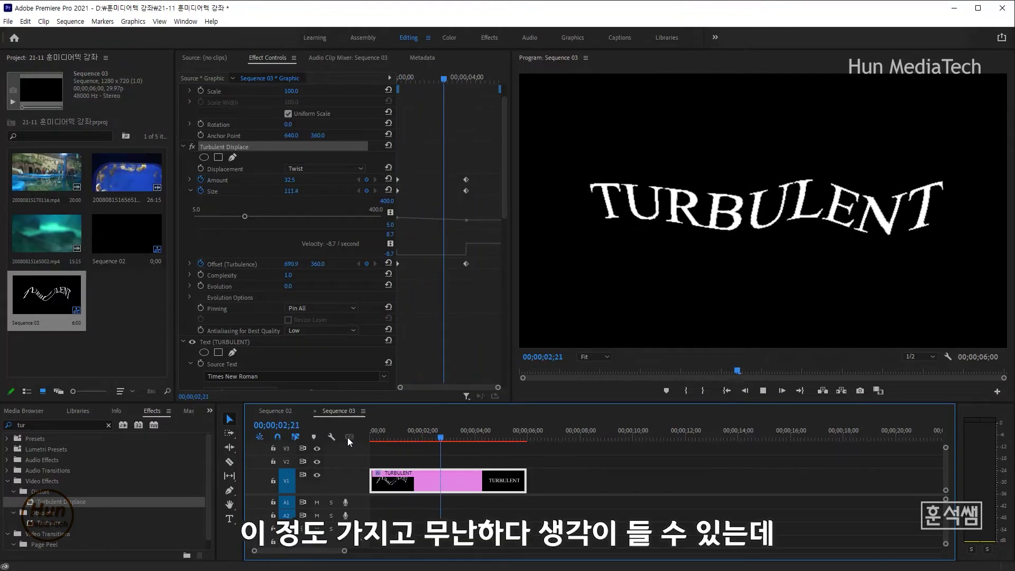
key(Home)
key(space)
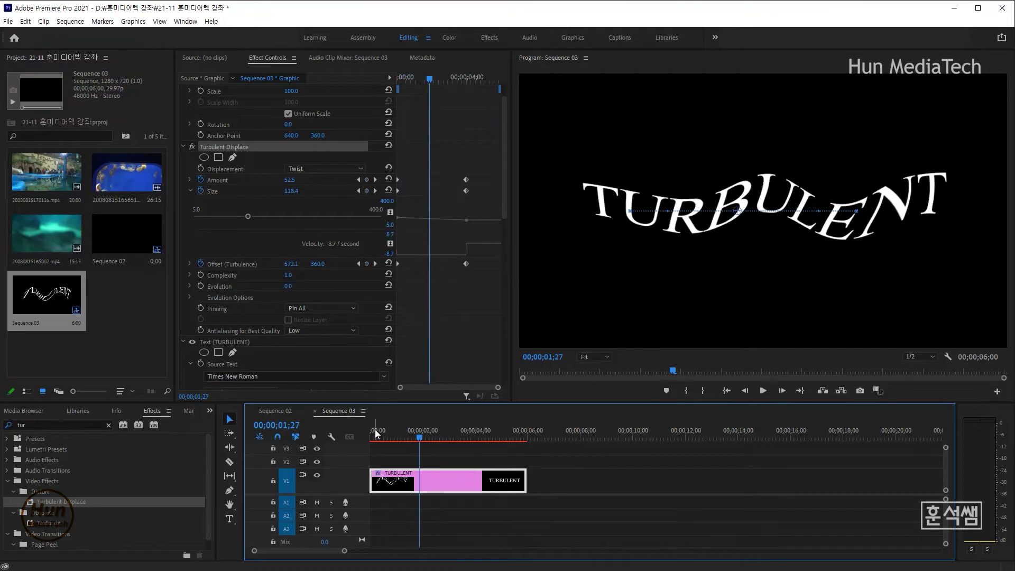
key(Home)
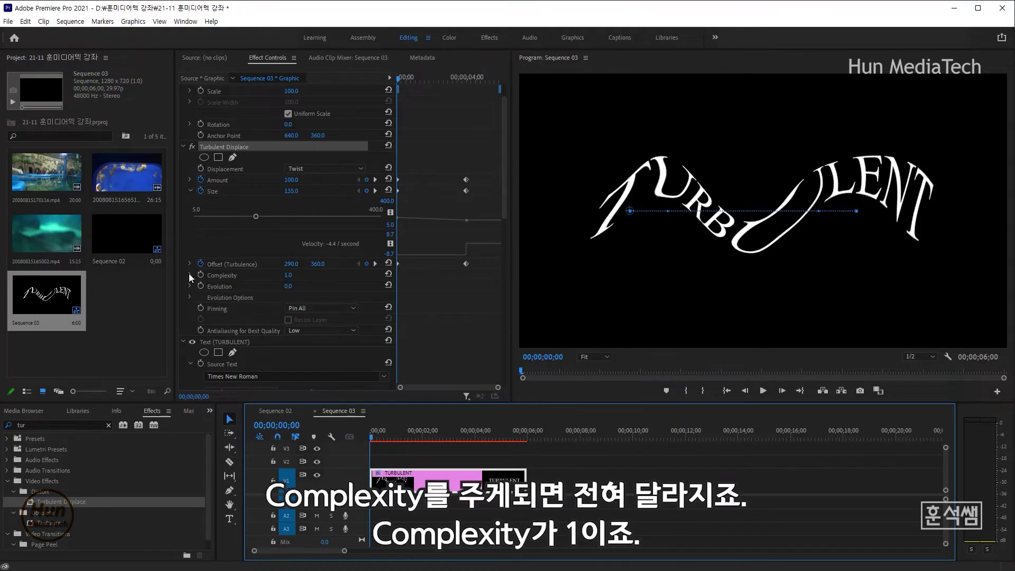
Raise Turbulent Displace Complexity to 2, then 3.0, previewing the twist
click(189, 275)
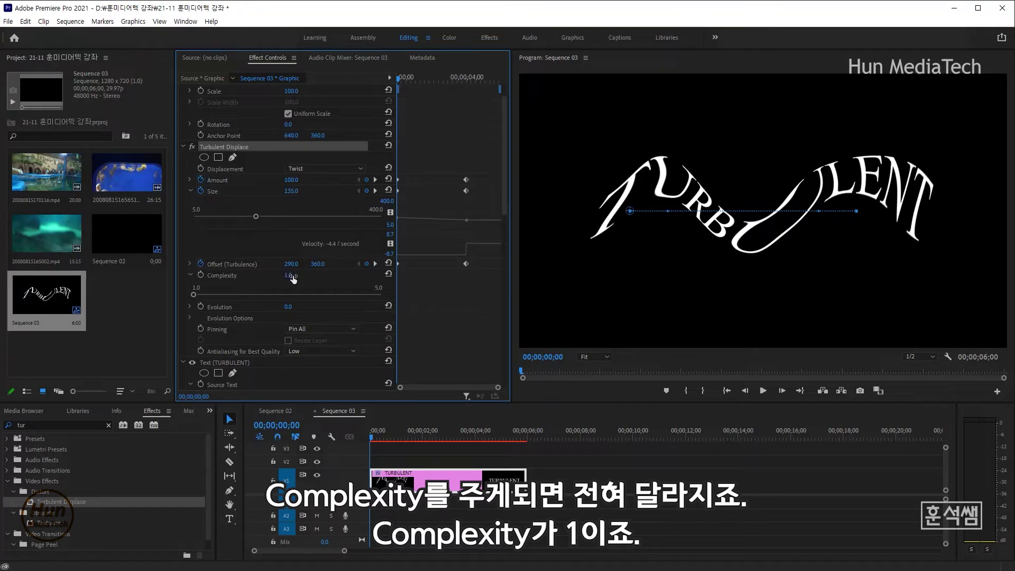
drag(293, 277, 300, 275)
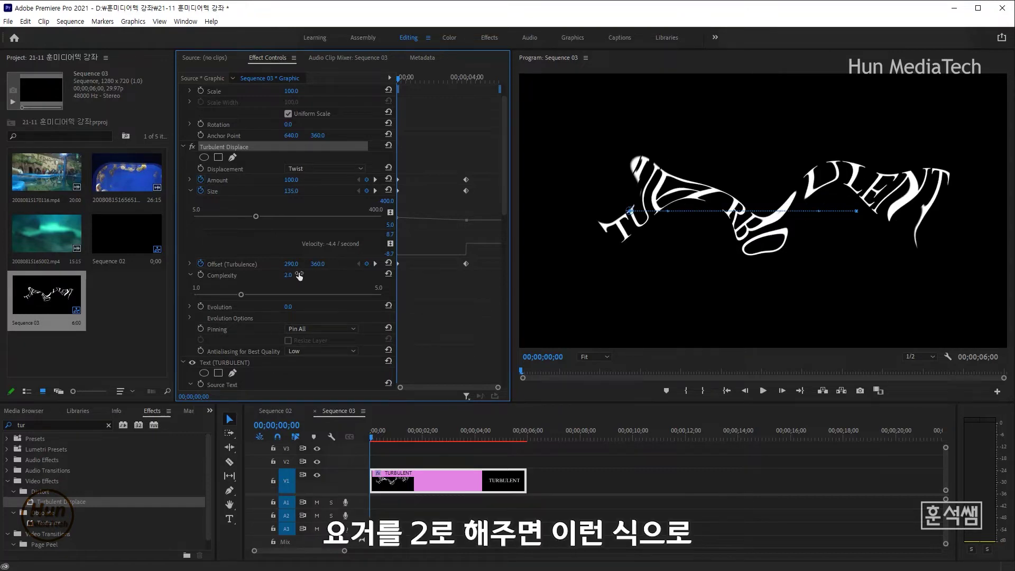
key(space)
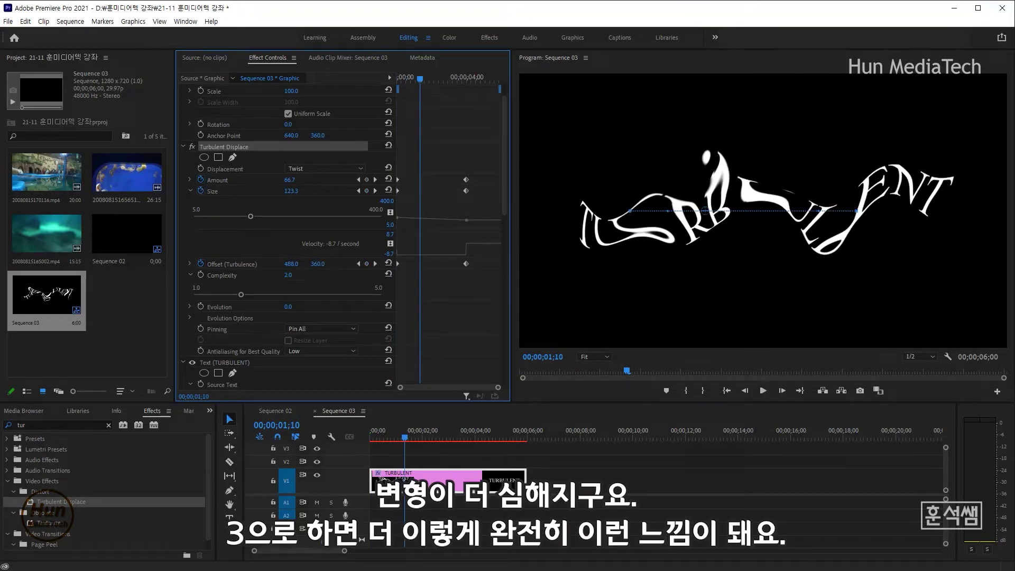
click(289, 275)
text(3)
key(Return)
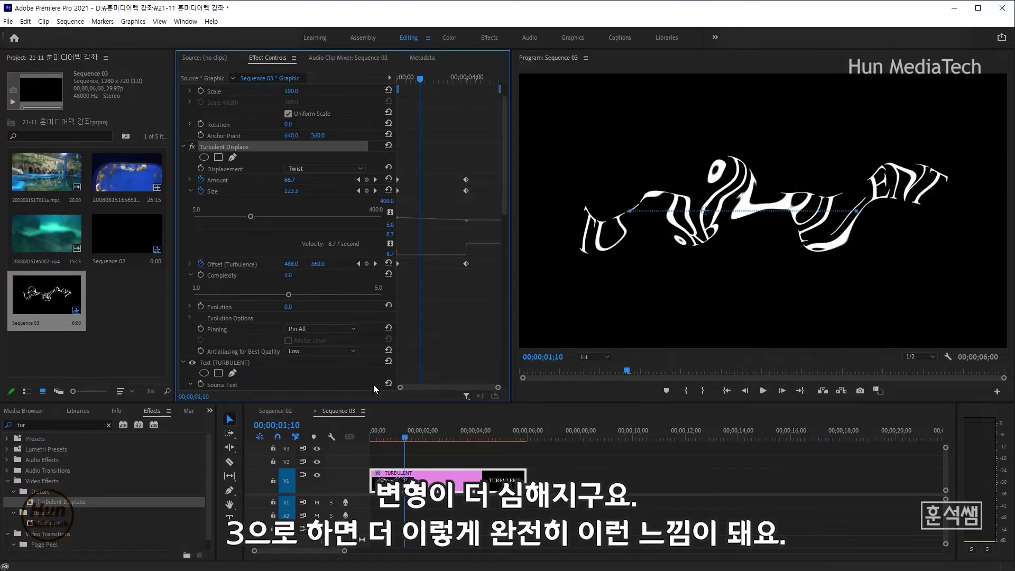
click(380, 438)
key(space)
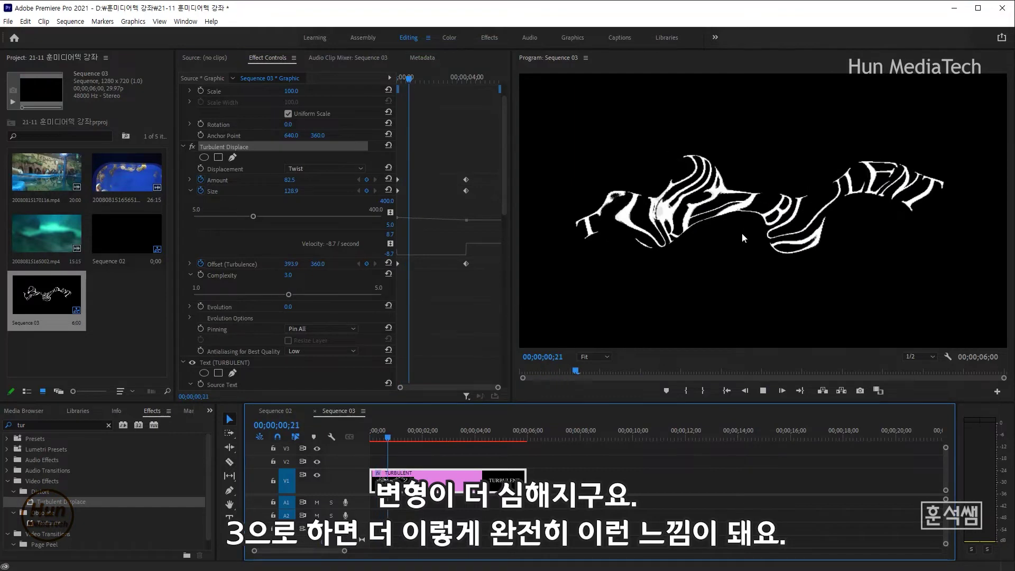
key(space)
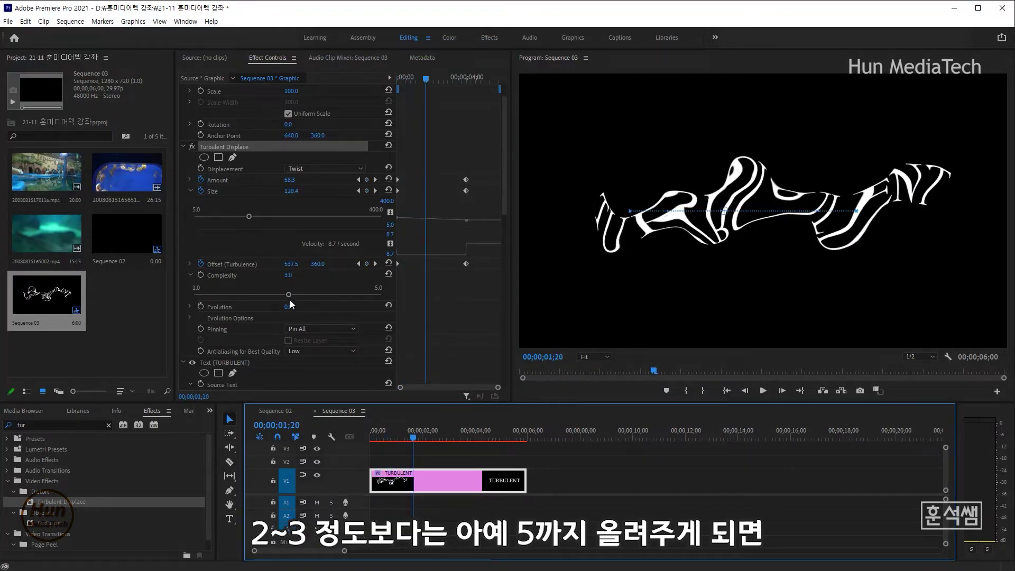
Push Complexity to its maximum of 5 and replay the untwisting from the start
drag(289, 295, 396, 294)
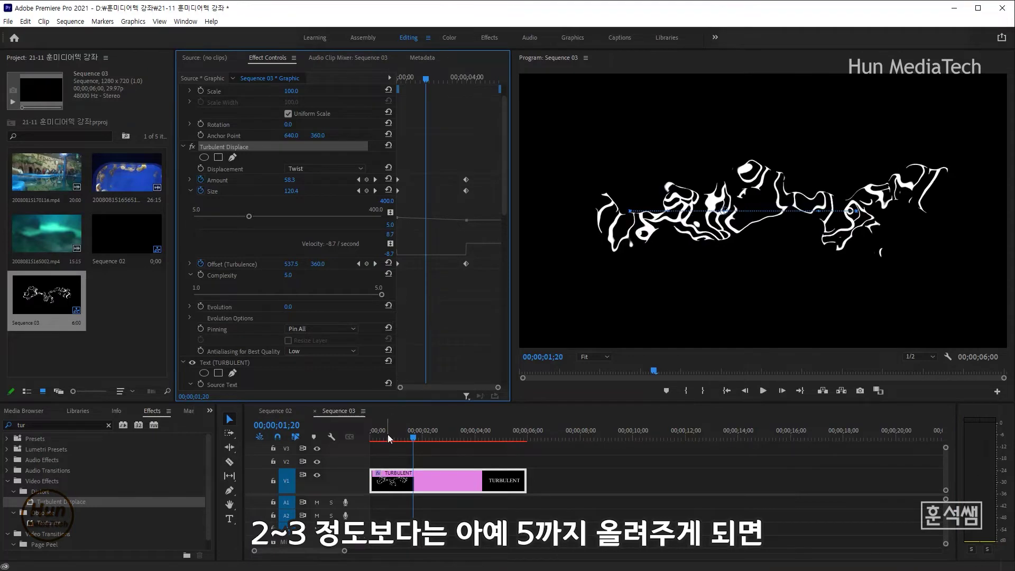
click(371, 433)
key(space)
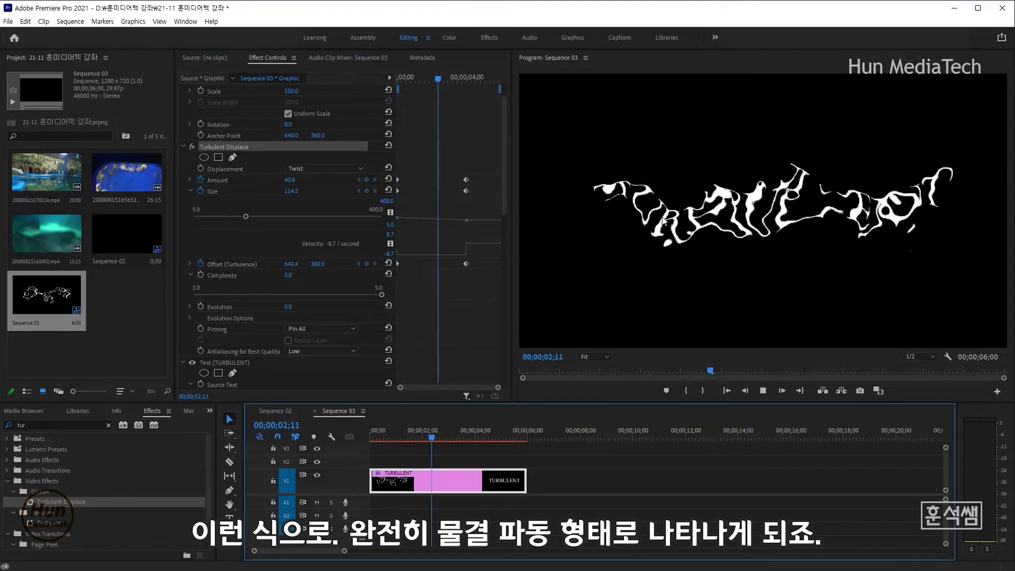
key(space)
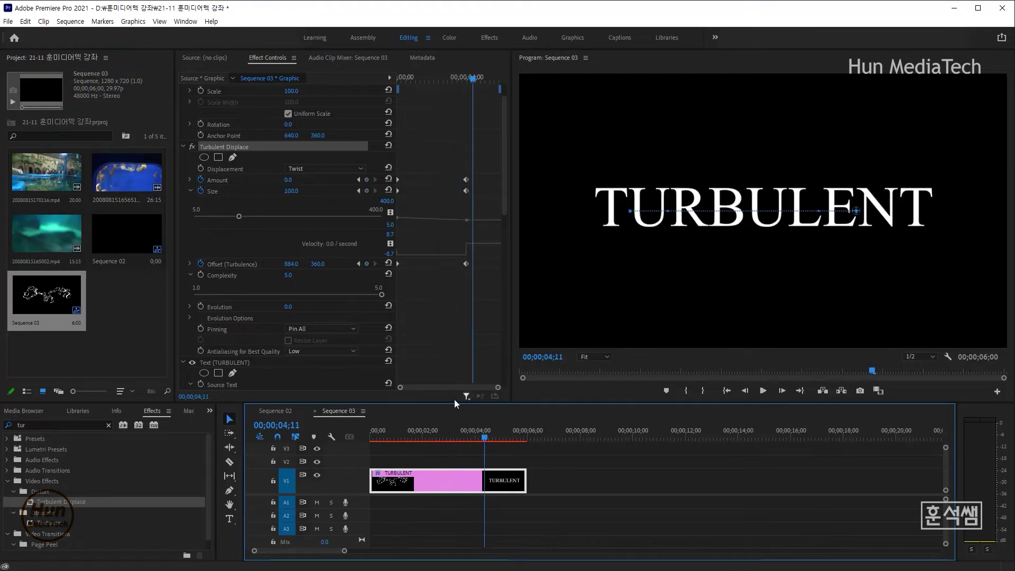
drag(383, 439, 339, 434)
key(space)
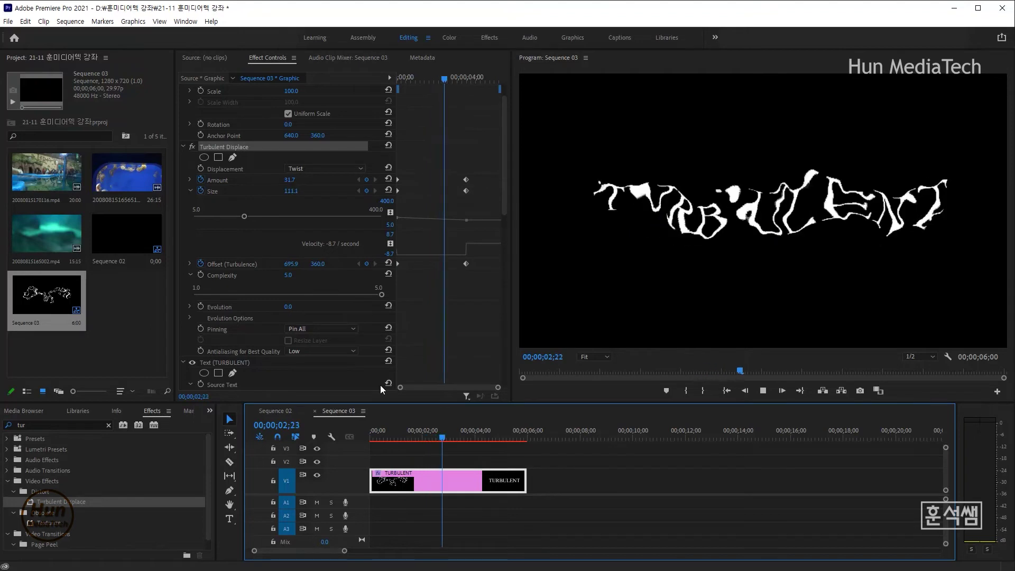
key(space)
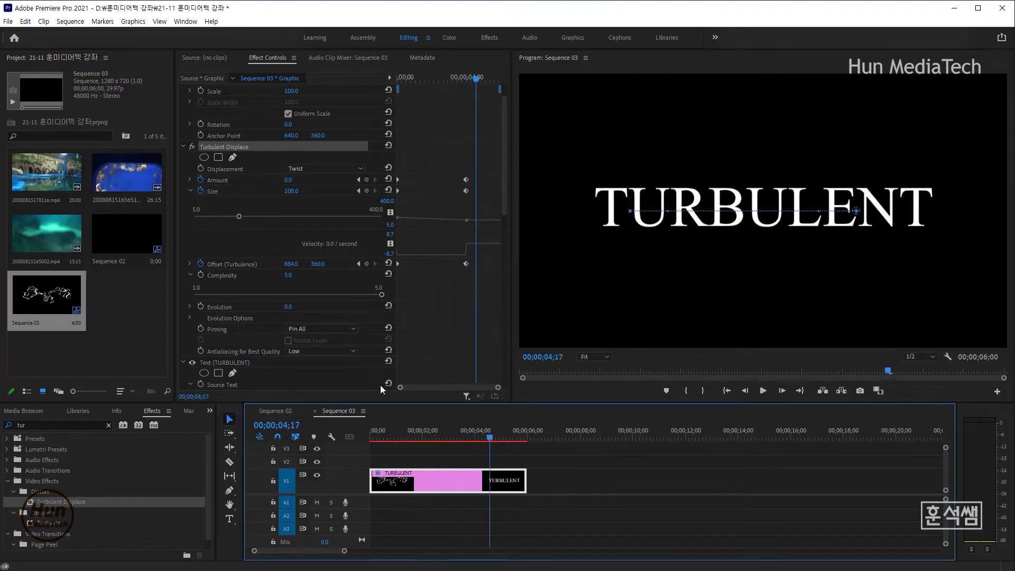
key(Home)
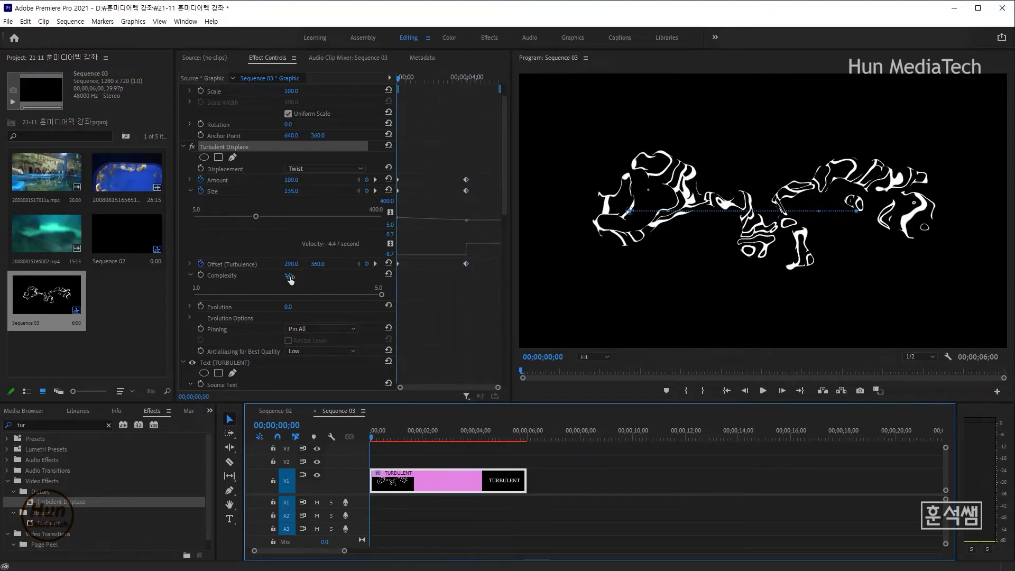
click(289, 276)
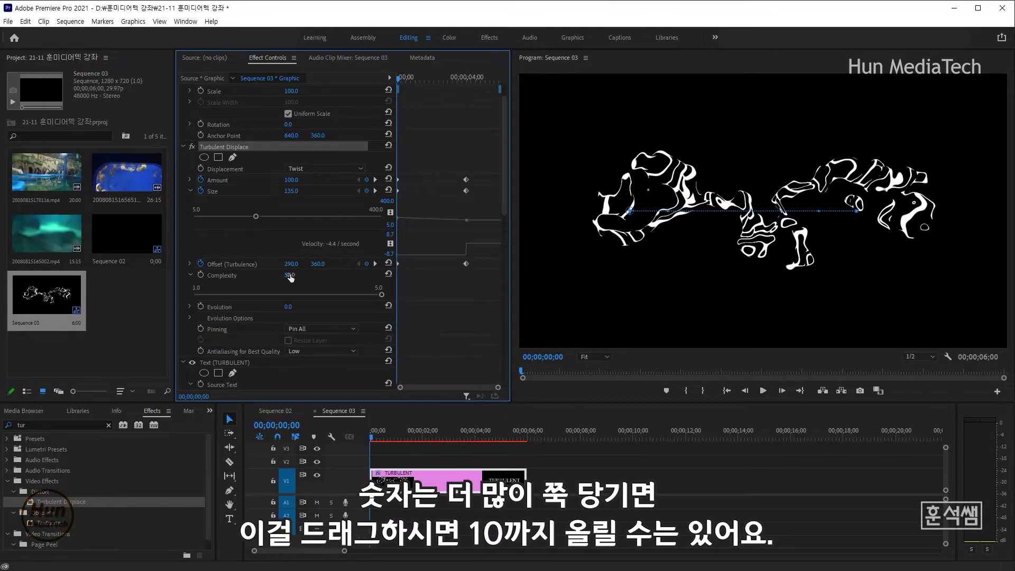
drag(288, 275, 294, 275)
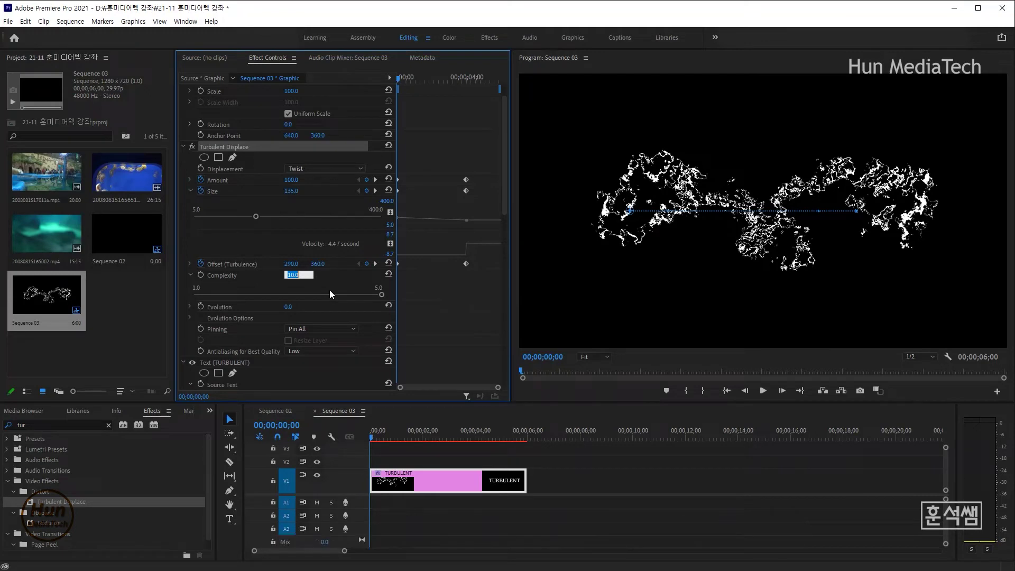
text(6)
key(Return)
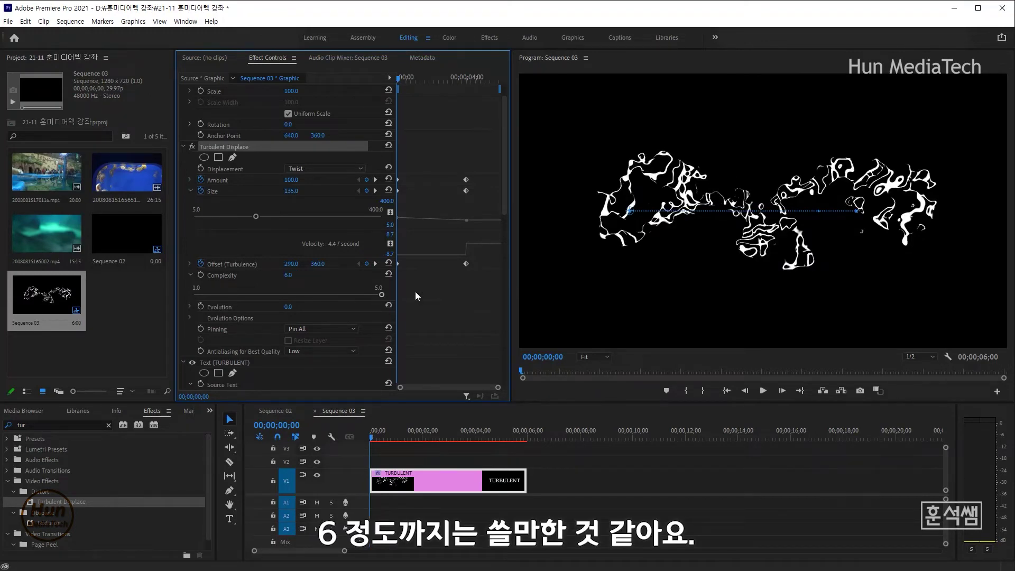
click(385, 441)
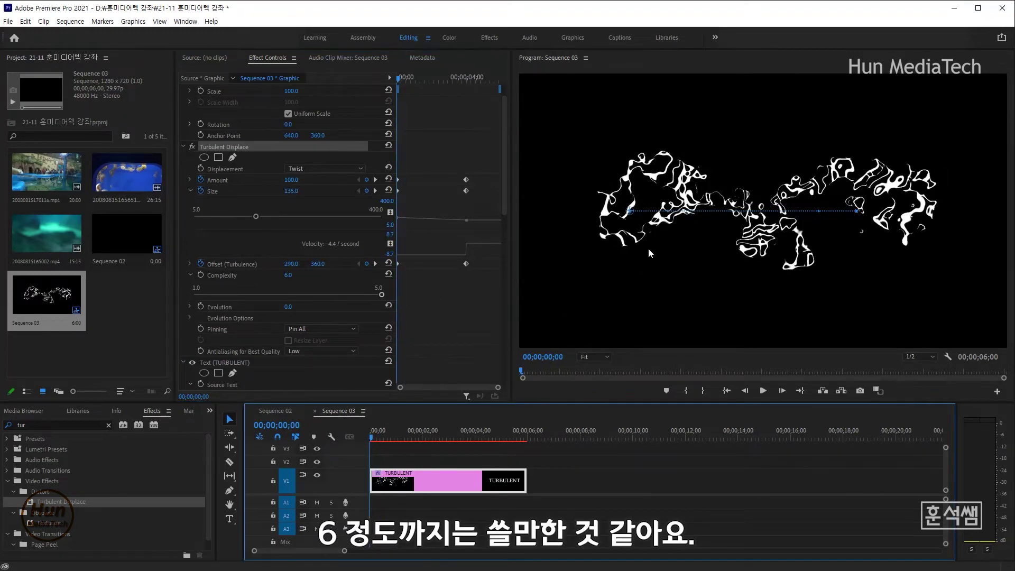
key(space)
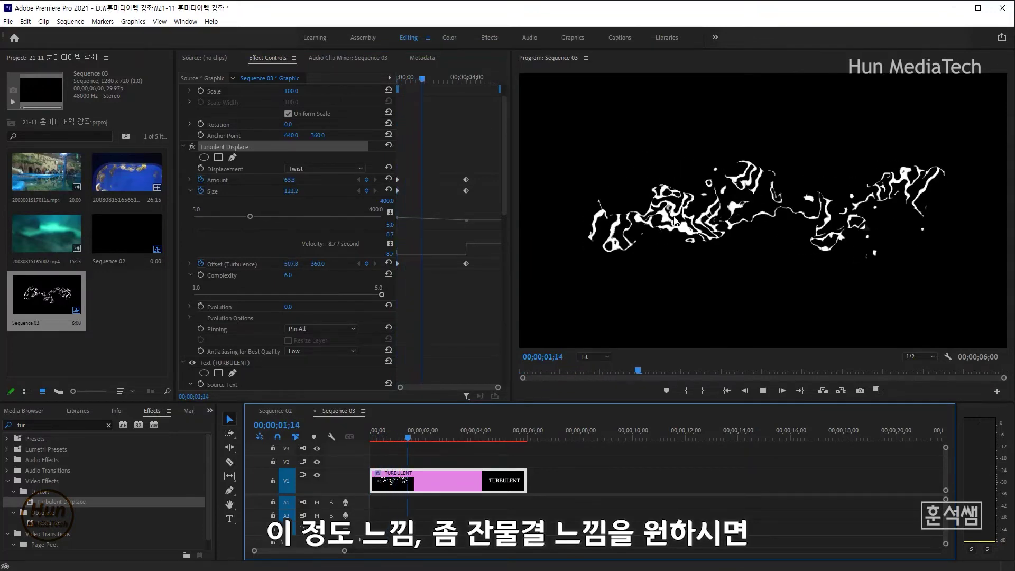
drag(393, 432, 371, 433)
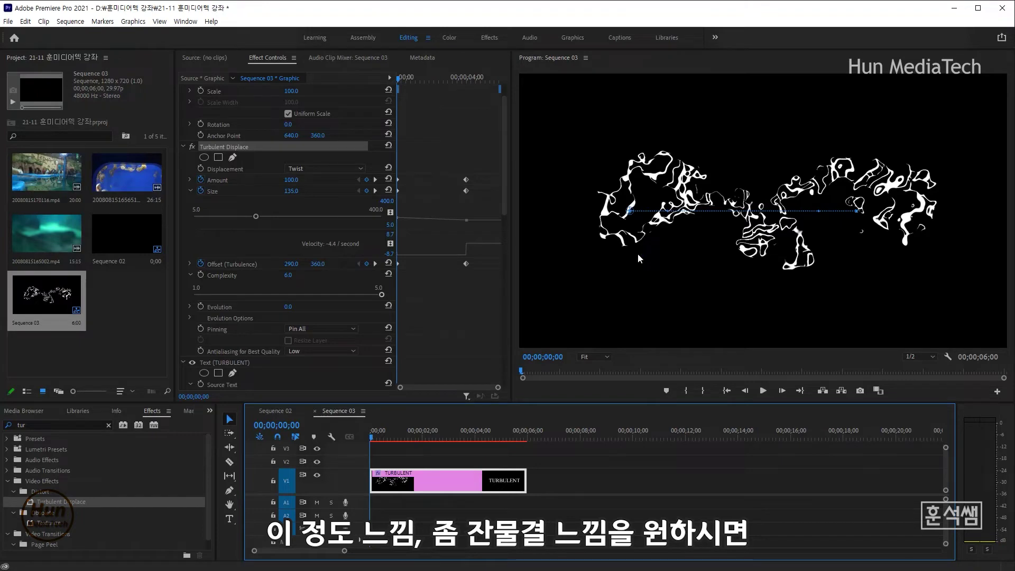
key(space)
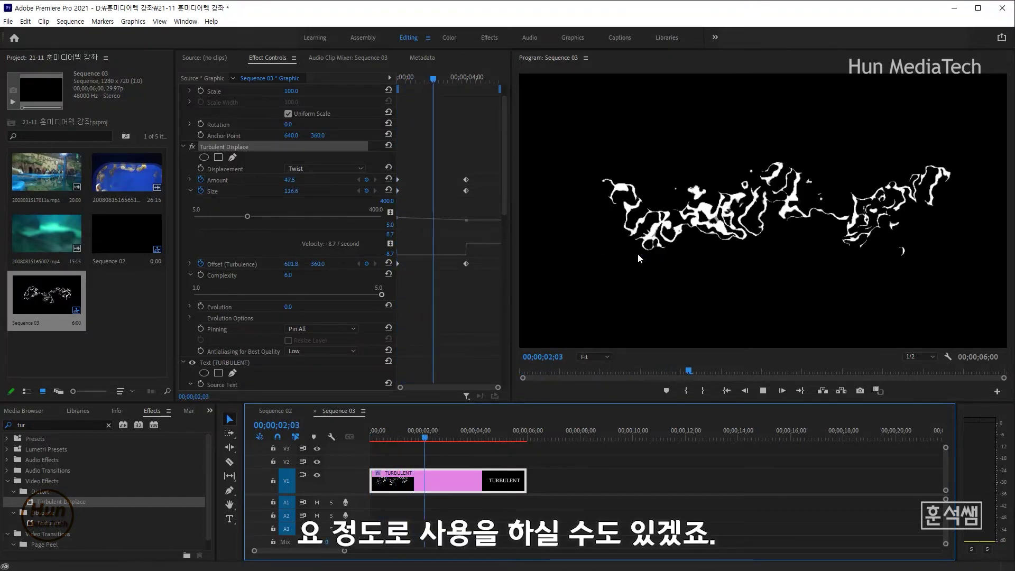
key(space)
key(Home)
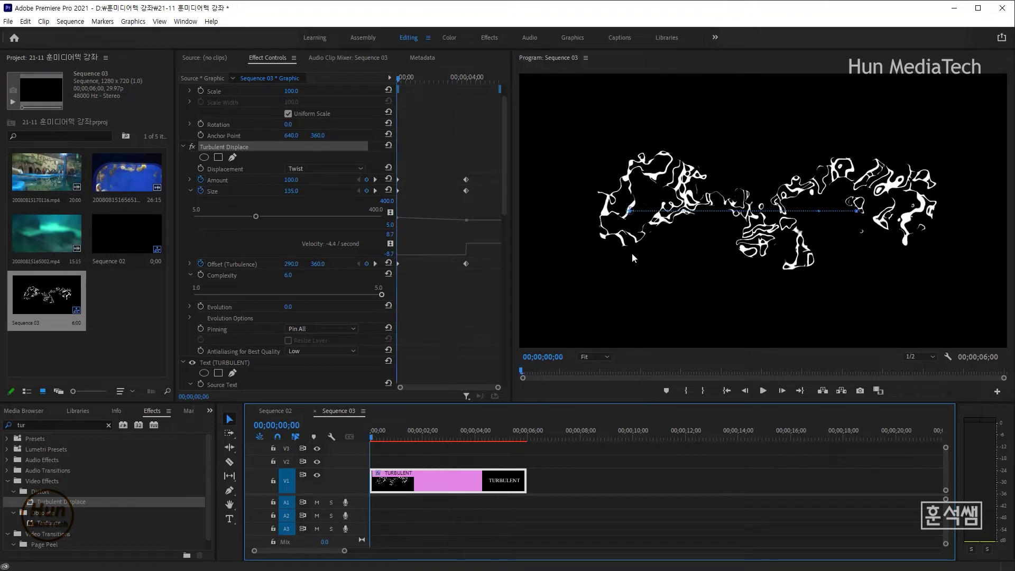
click(381, 294)
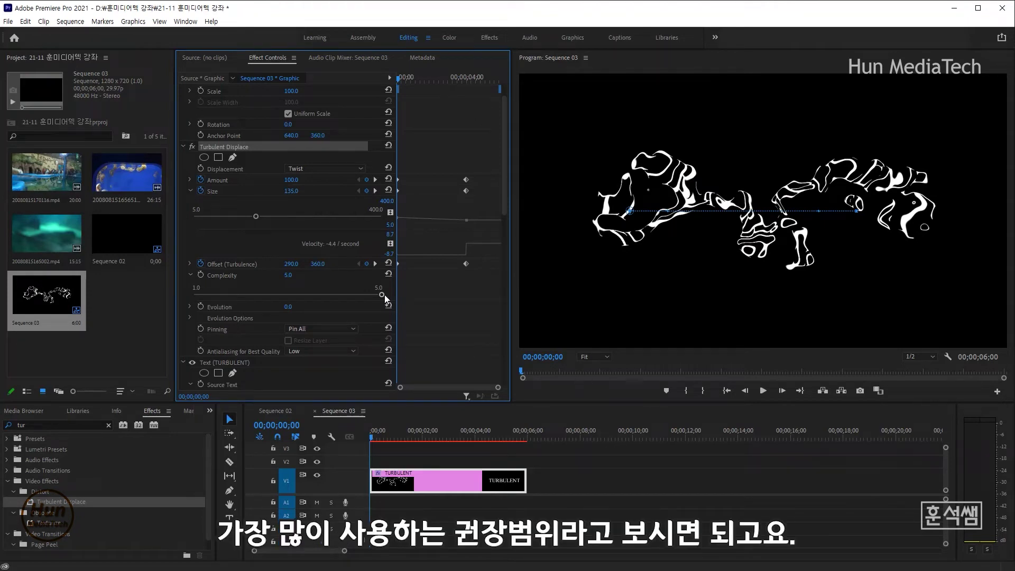
click(289, 277)
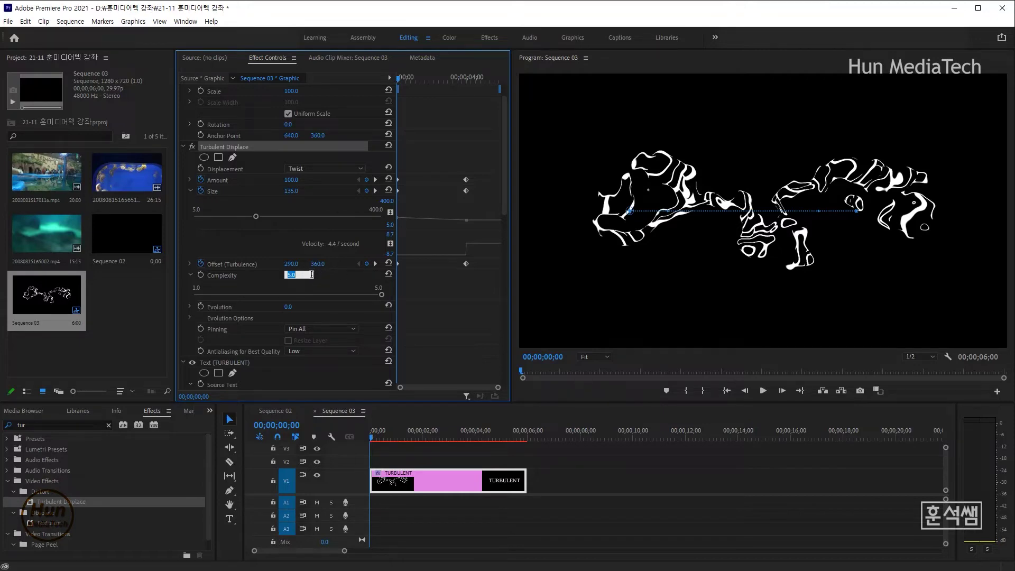
key(Return)
key(space)
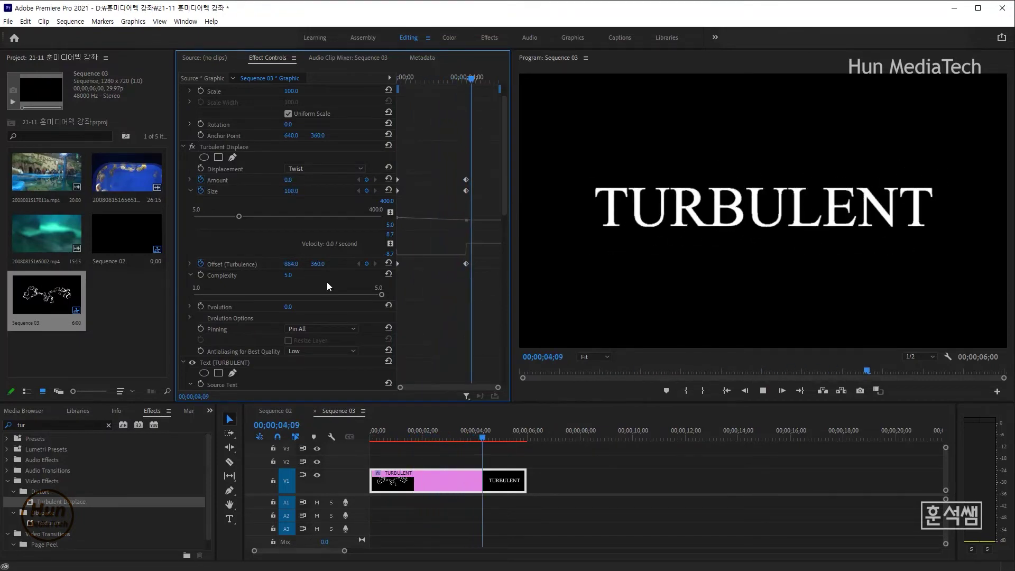
key(space)
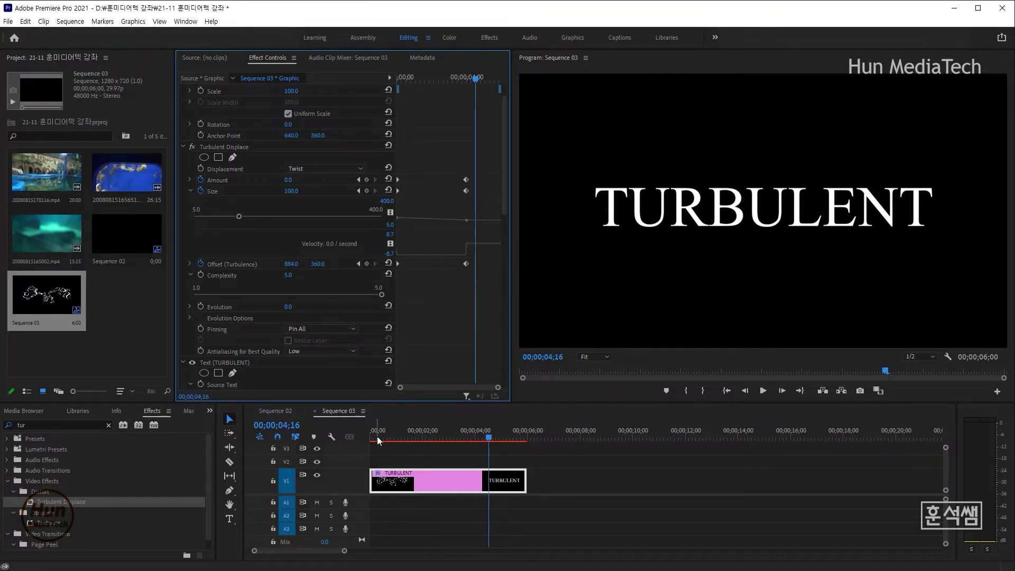
Search the effects for 'wave warp' and select Wave Warp under Distort
click(37, 424)
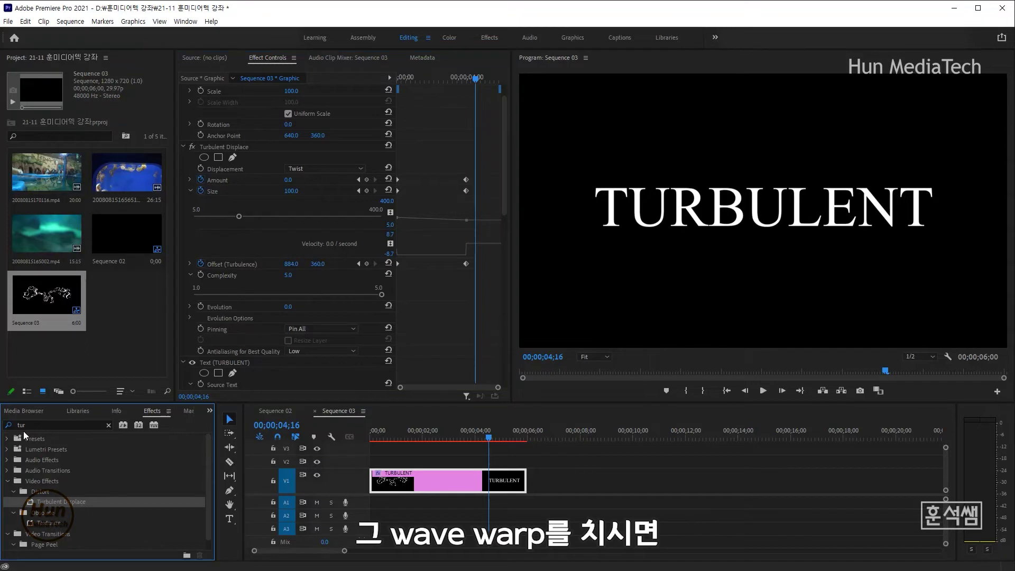
key(BackSpace)
key(BackSpace)
key(BackSpace)
text(wav)
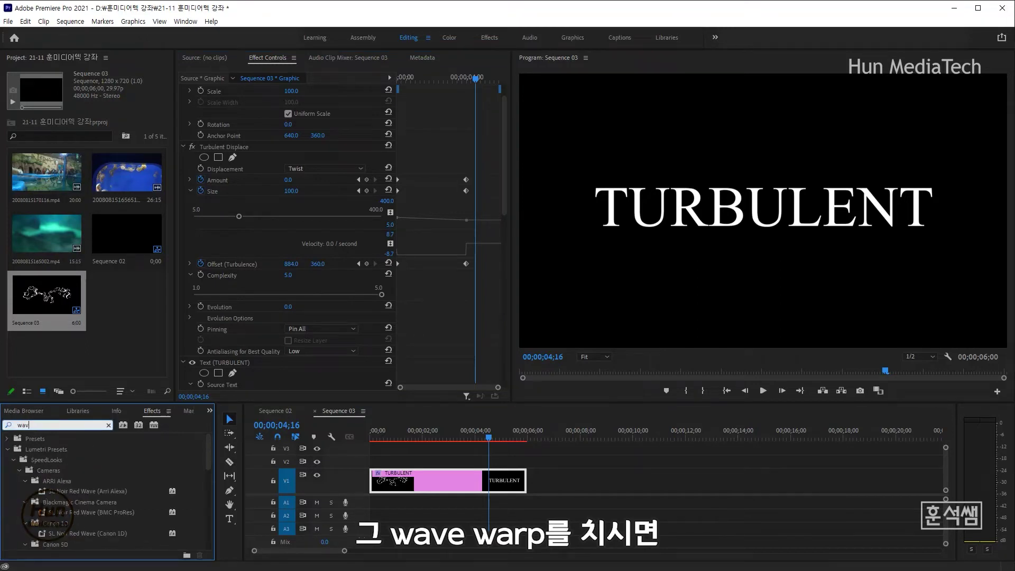
text(e warp)
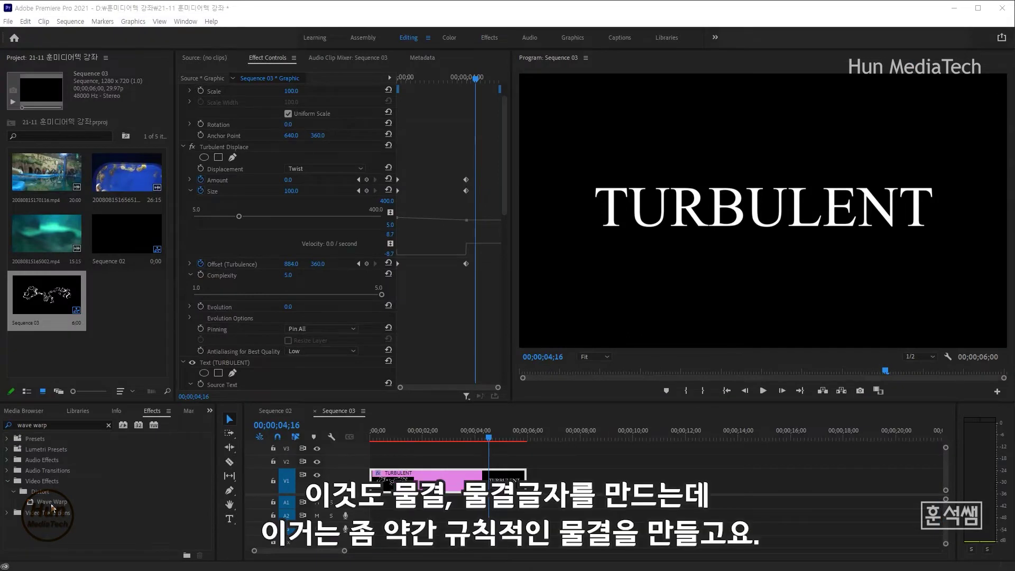
click(53, 503)
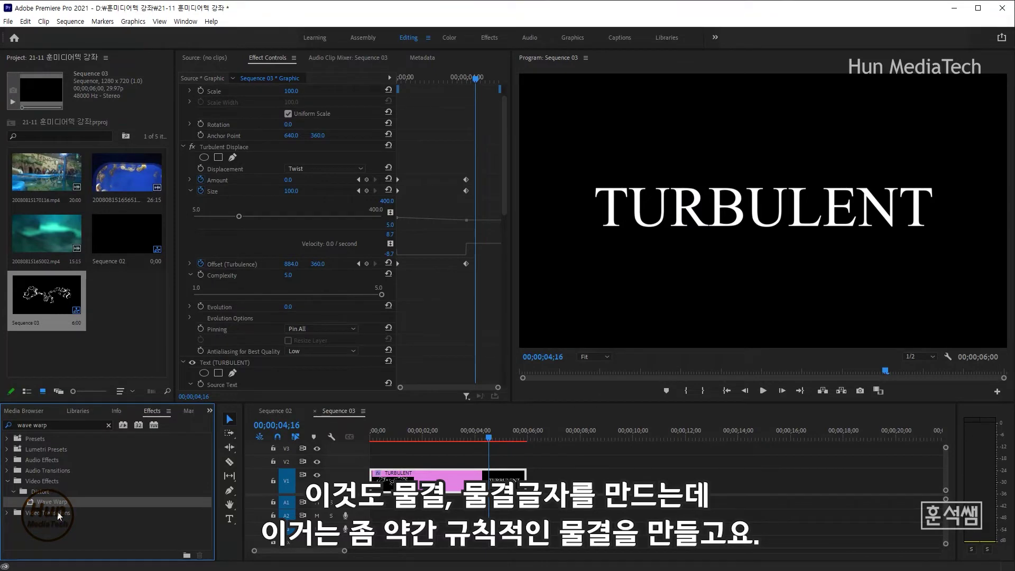
drag(398, 438, 357, 433)
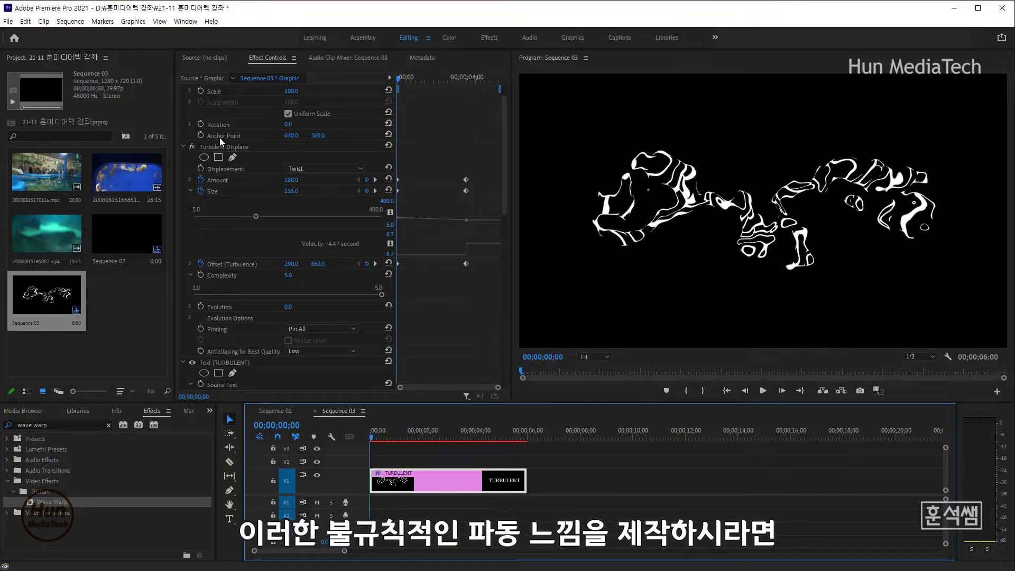
Try different Turbulent Displace Evolution angles, resetting it to 0°
click(230, 147)
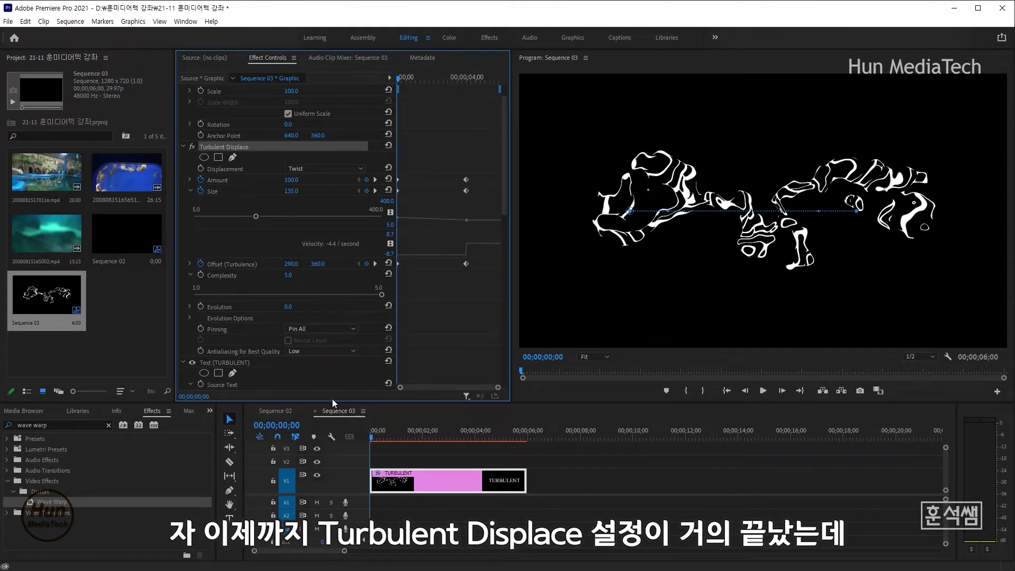
click(189, 305)
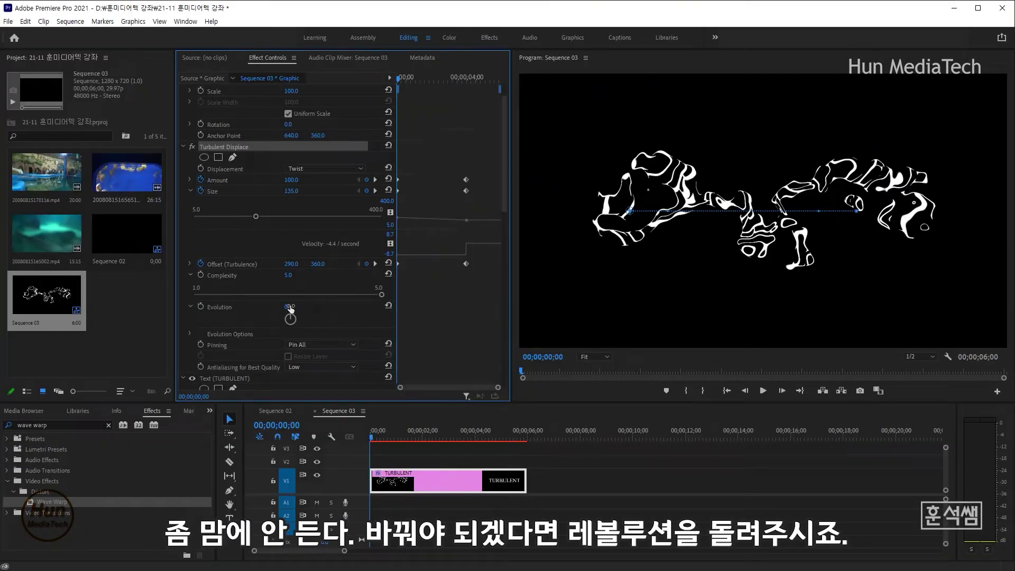
mouse_move(290, 315)
mouse_down()
mouse_move(322, 311)
mouse_move(280, 312)
mouse_up()
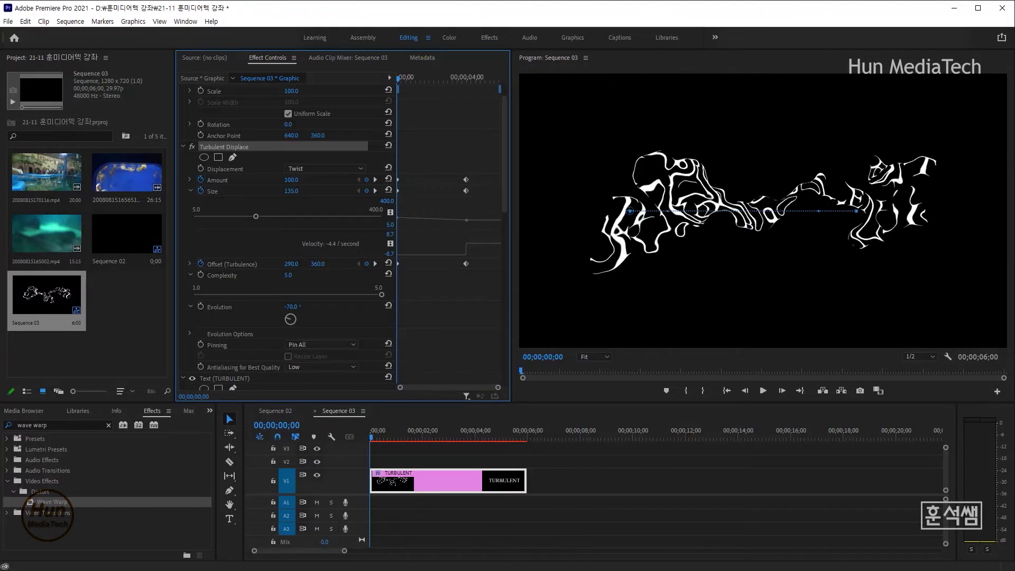
click(291, 306)
text(0)
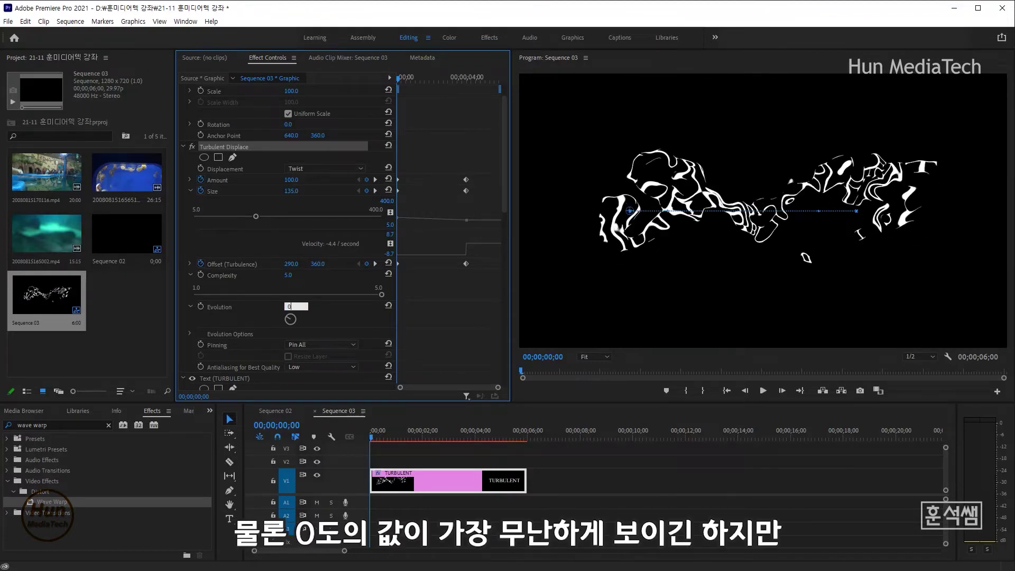
key(Return)
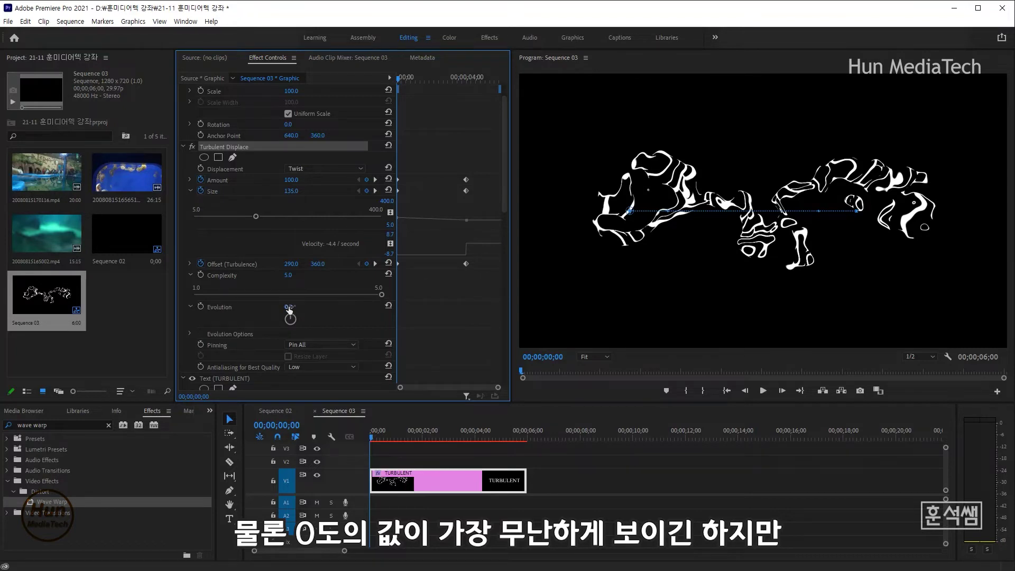
Set Evolution to 75° and play the title animation
mouse_move(289, 306)
mouse_down()
mouse_move(350, 307)
mouse_move(330, 307)
mouse_up()
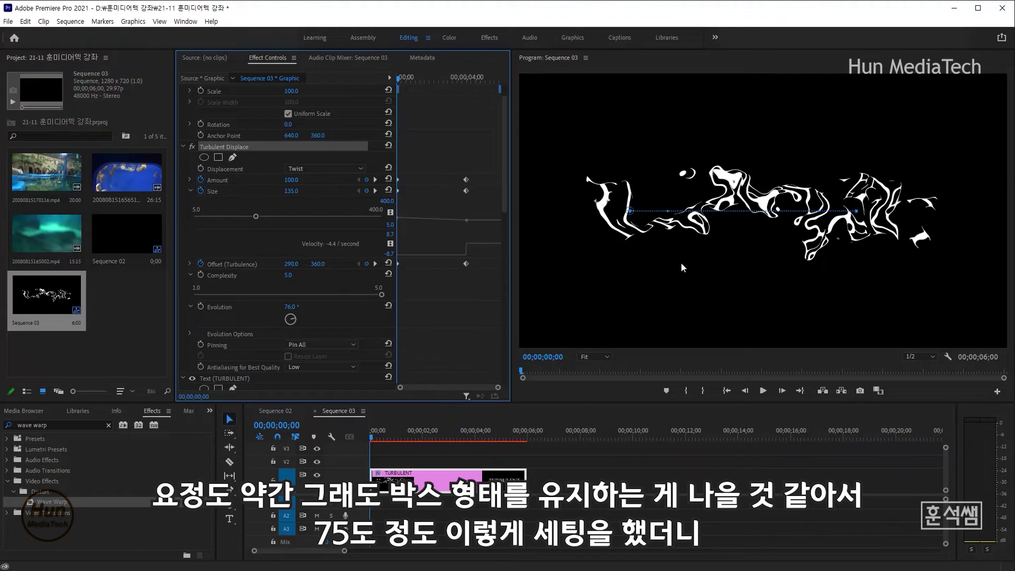
click(292, 307)
text(75)
key(Return)
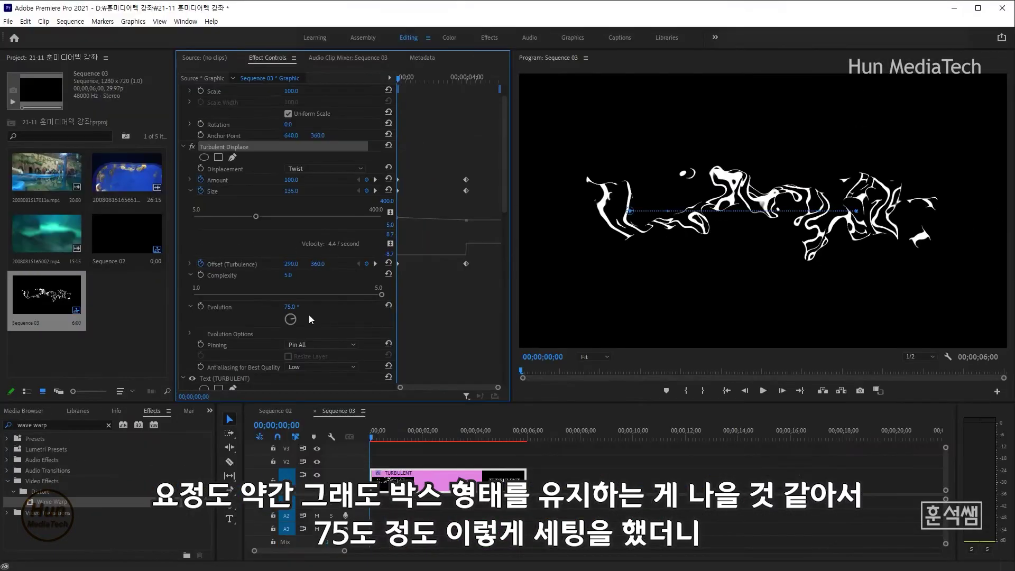
key(space)
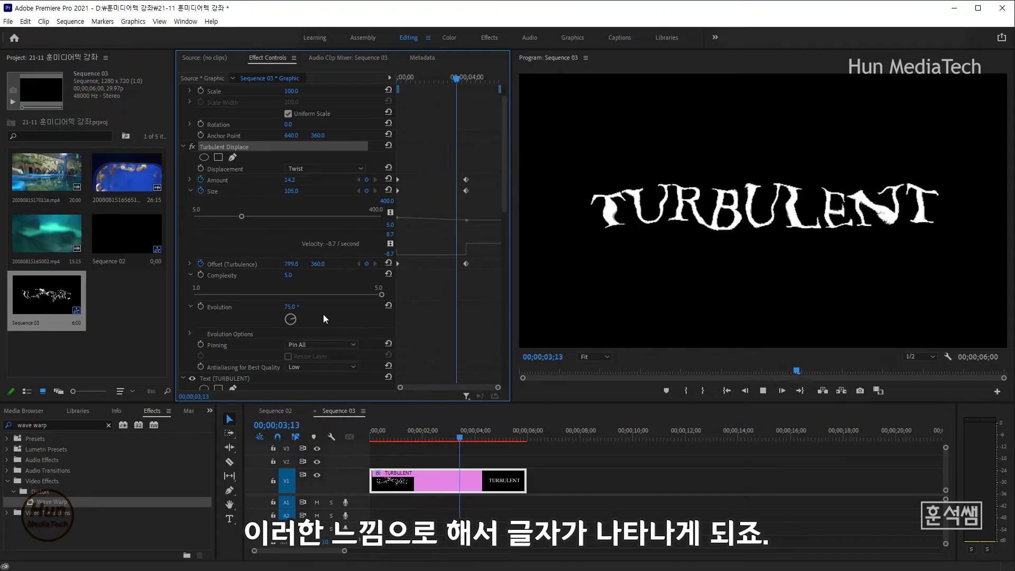
key(space)
key(Home)
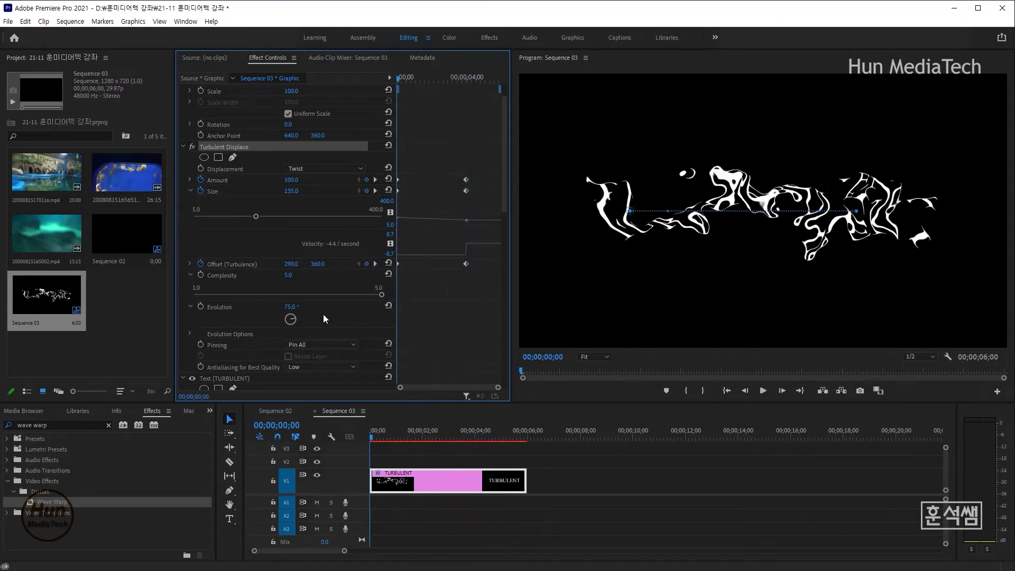
key(space)
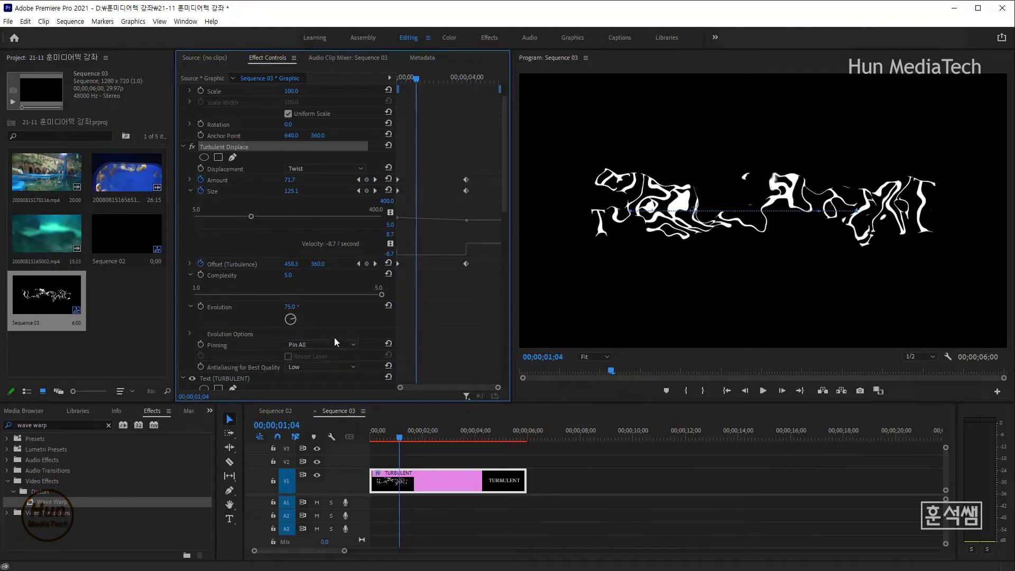
click(347, 434)
key(Home)
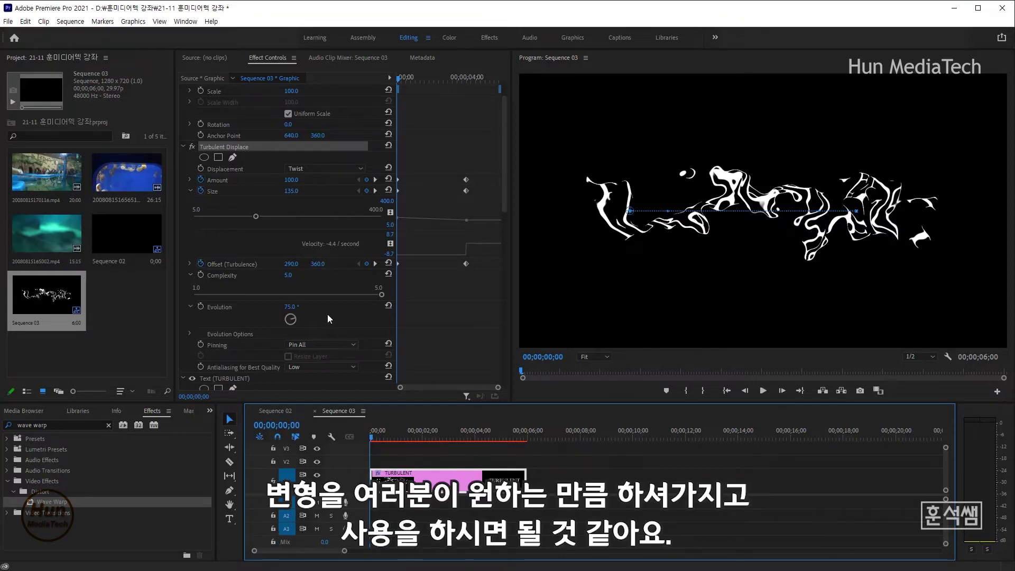
key(space)
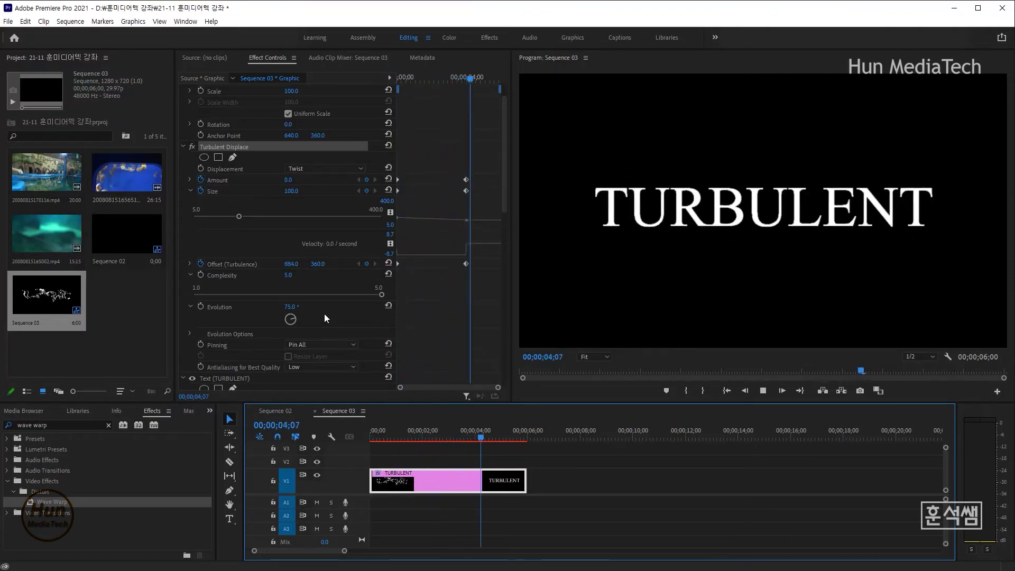
key(space)
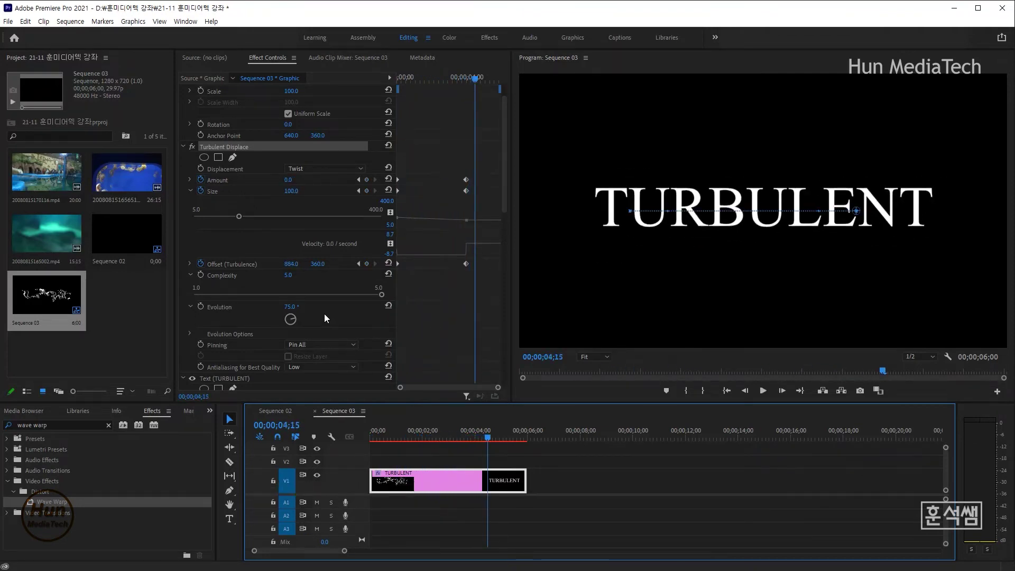
drag(385, 437, 364, 430)
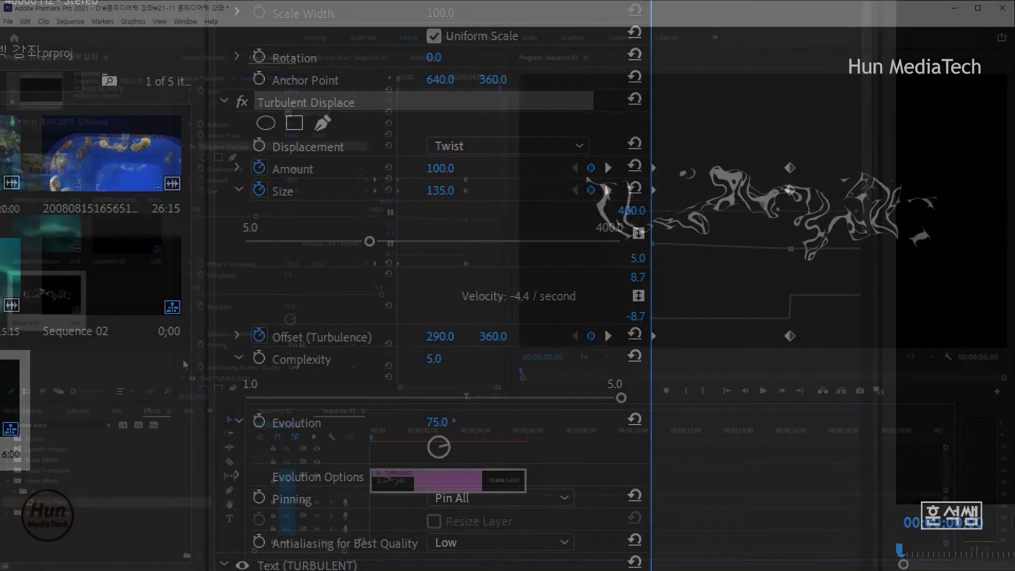
Keep Antialiasing at Low and render the sequence previews
click(294, 367)
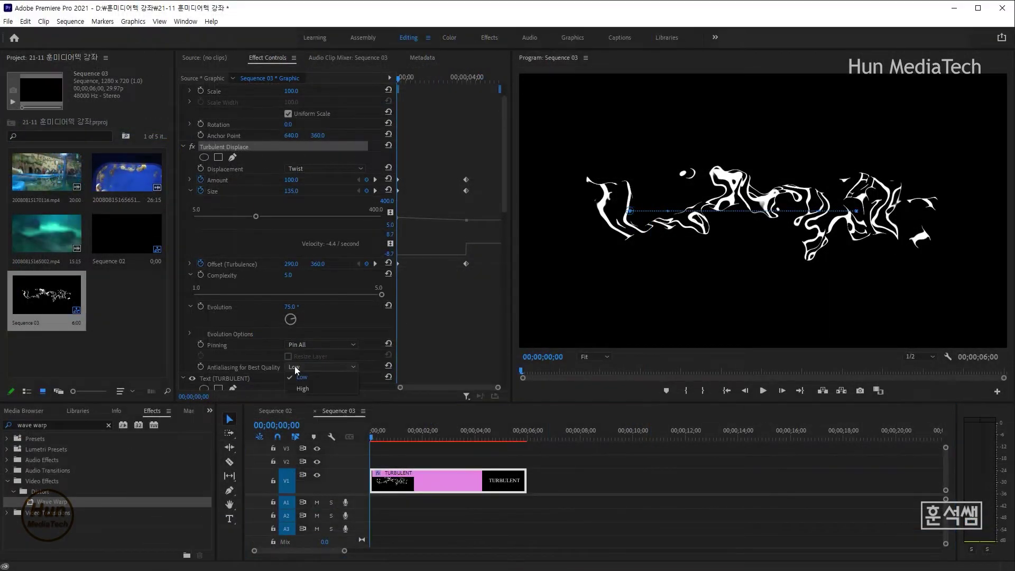
click(188, 353)
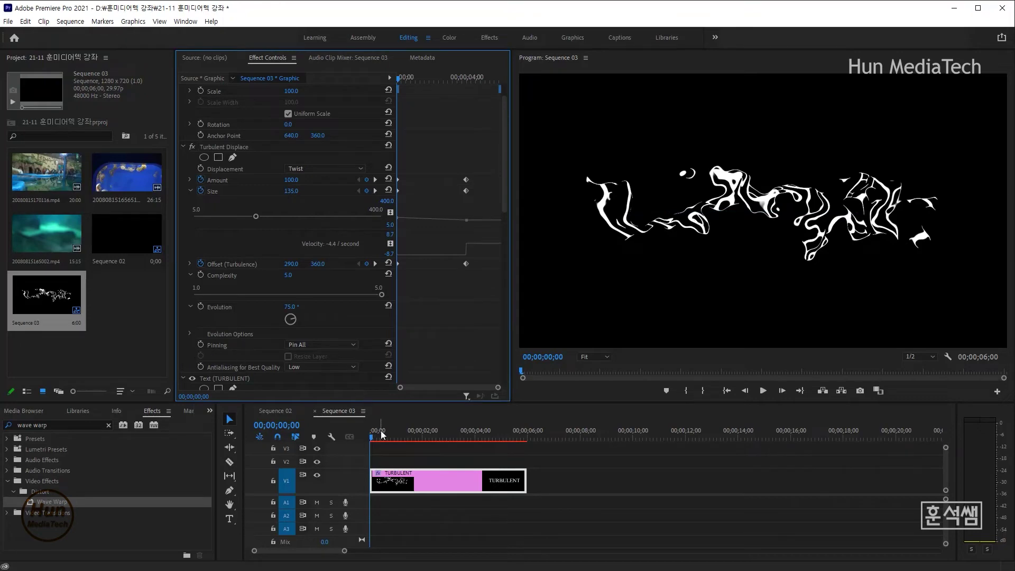
click(338, 411)
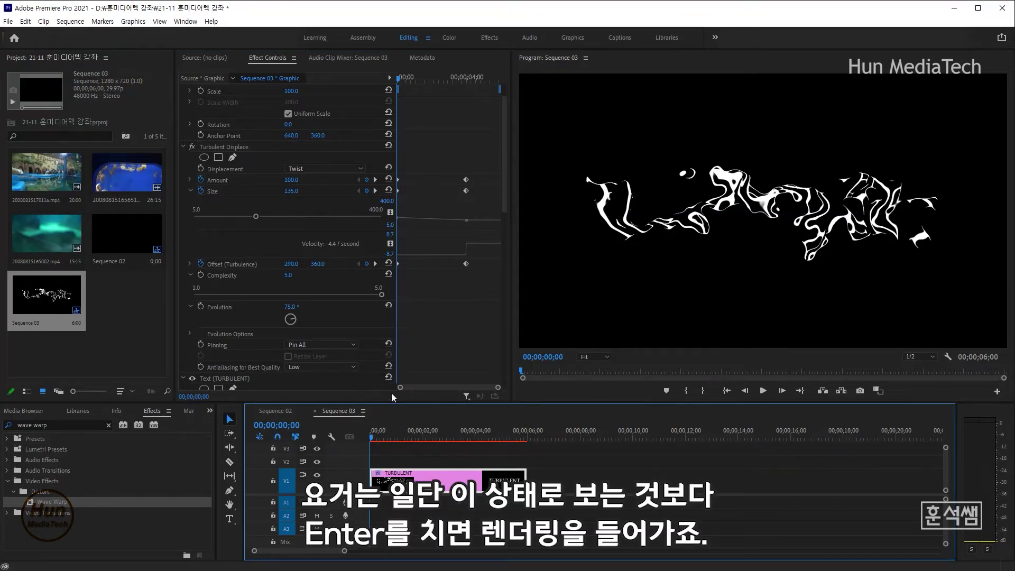
key(space)
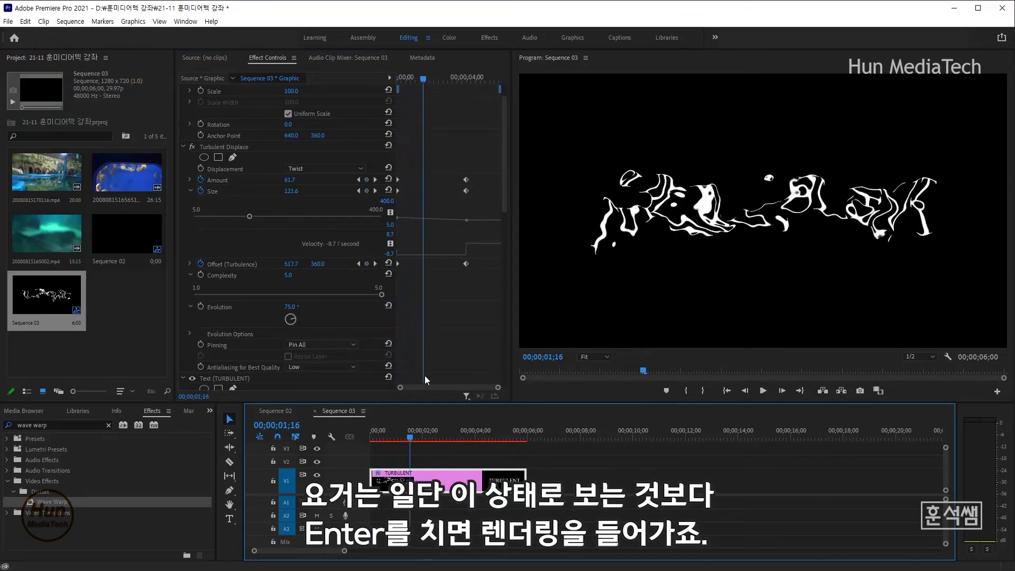
key(Return)
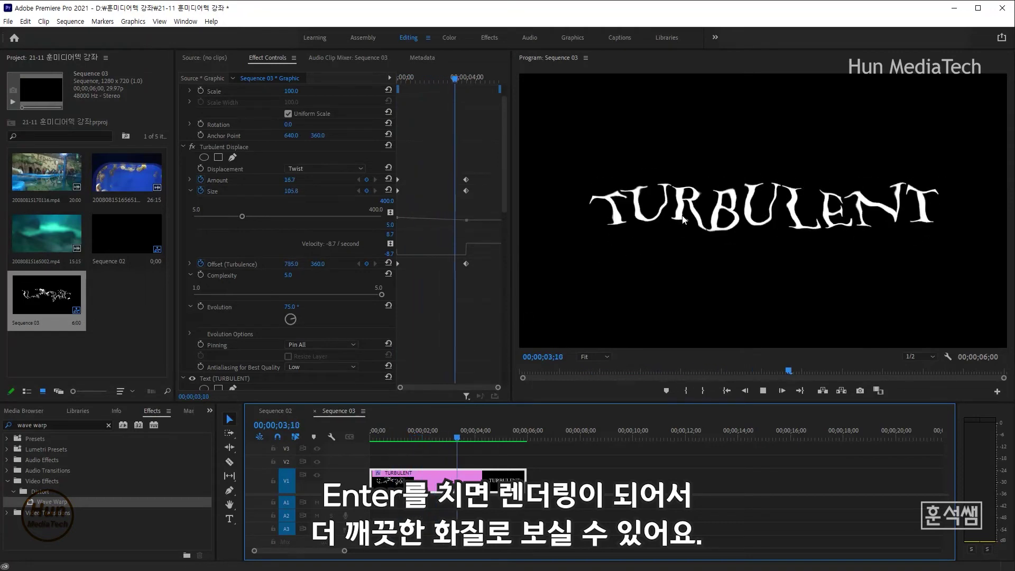
Try an Evolution of 63° and preview around the two-second mark
click(433, 434)
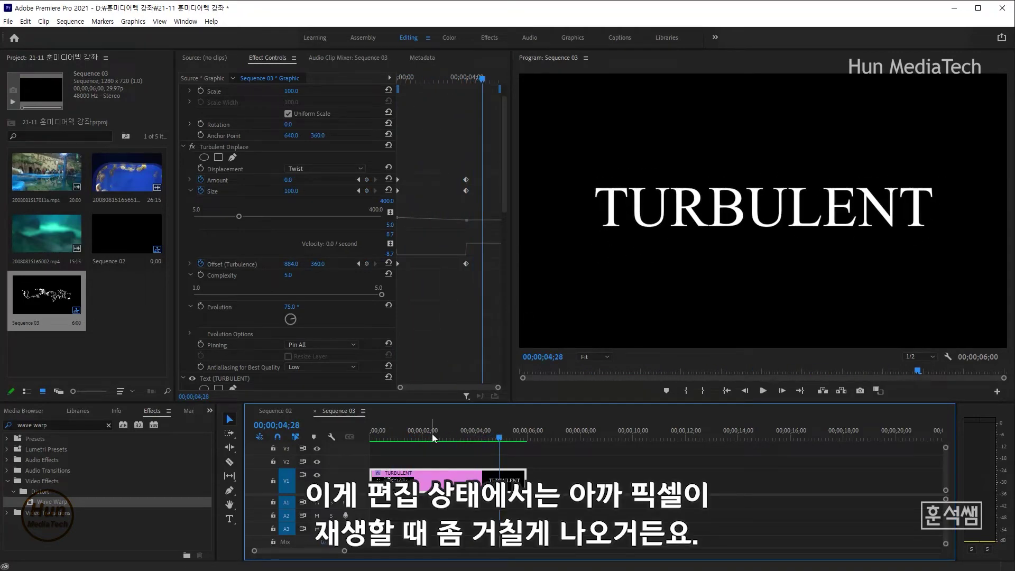
drag(296, 318, 296, 316)
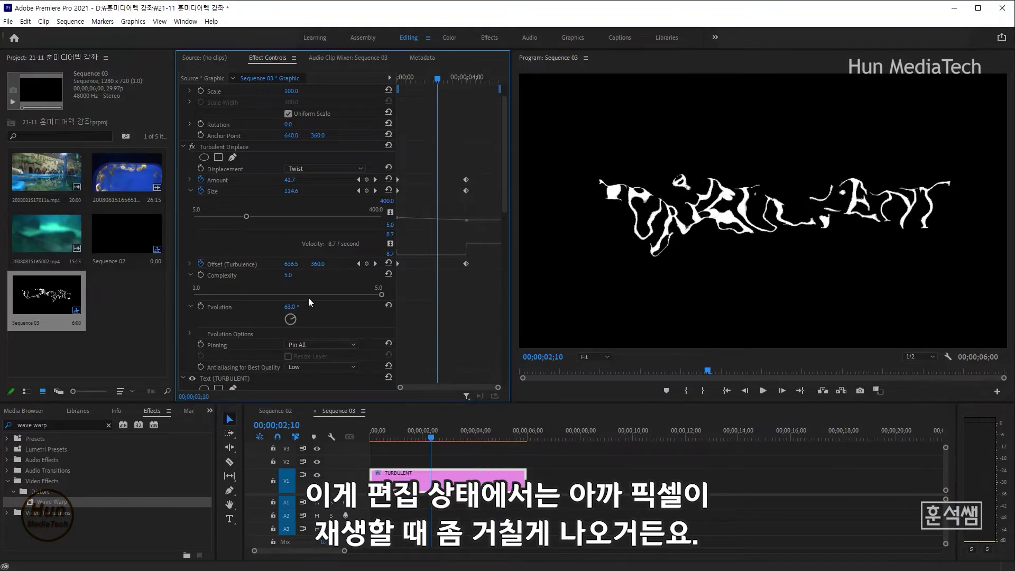
click(416, 435)
key(space)
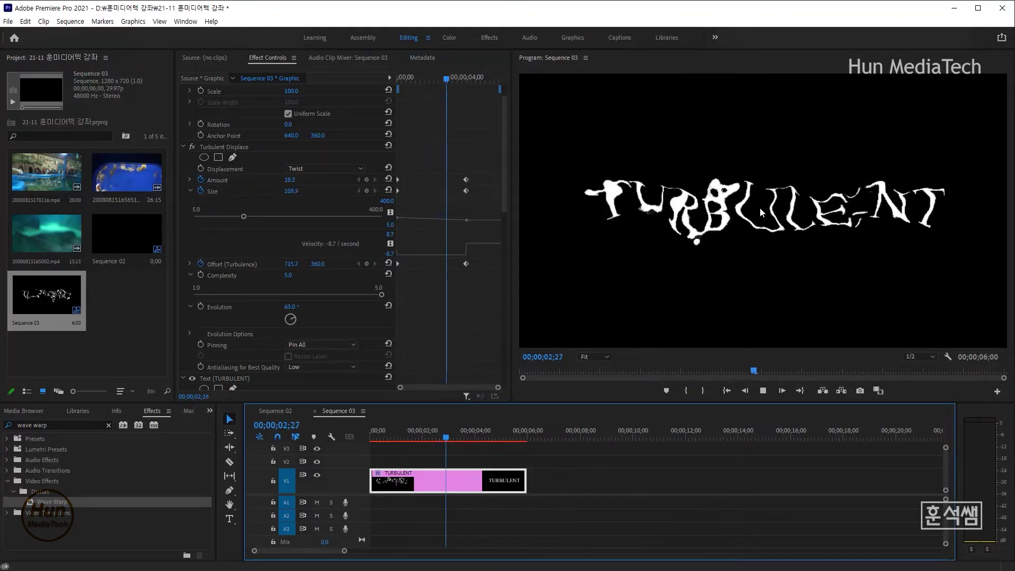
key(space)
Restore Evolution to 75° and replay the settling animation from the start
drag(291, 307, 297, 308)
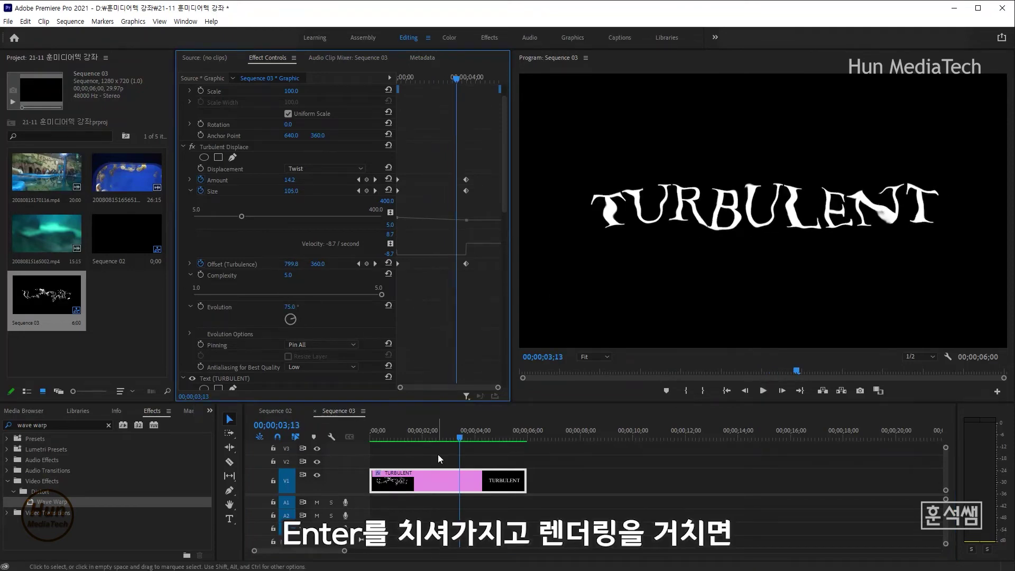
key(Return)
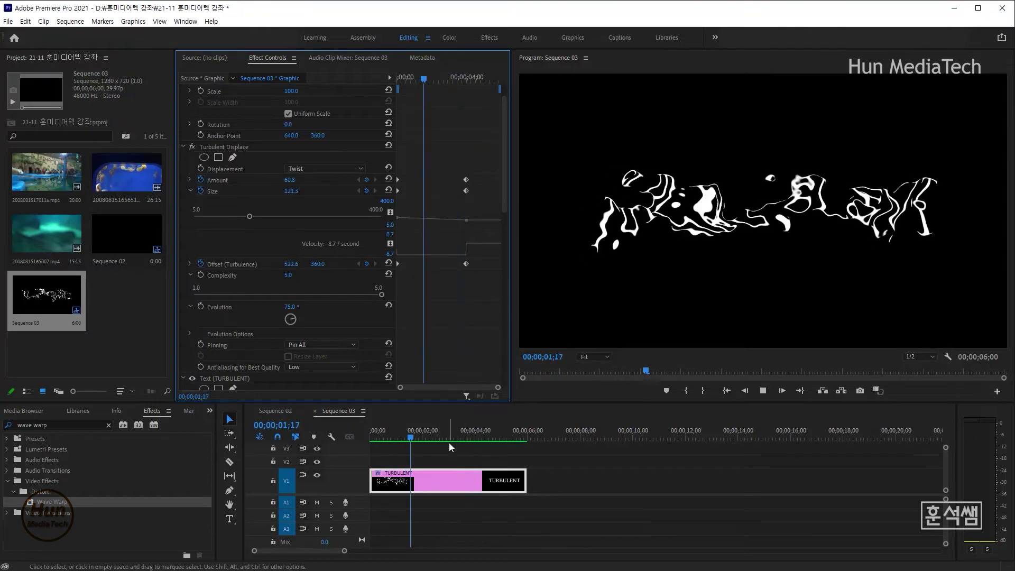
key(space)
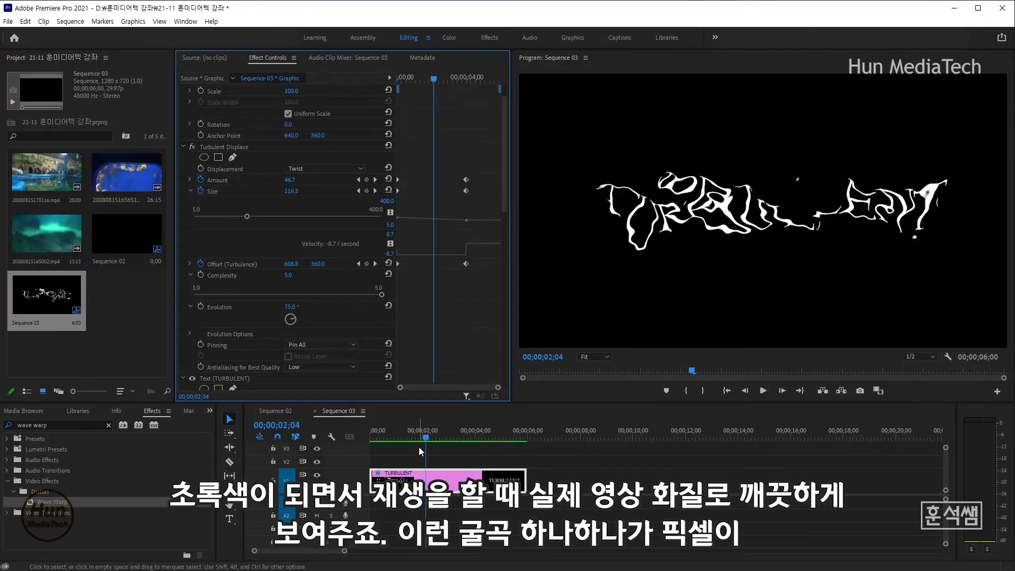
key(space)
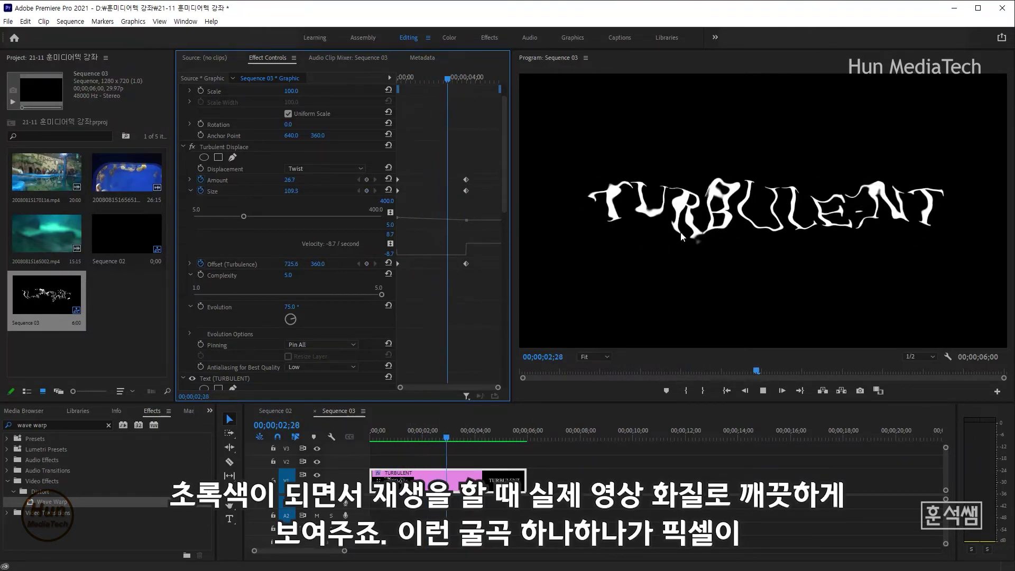
key(space)
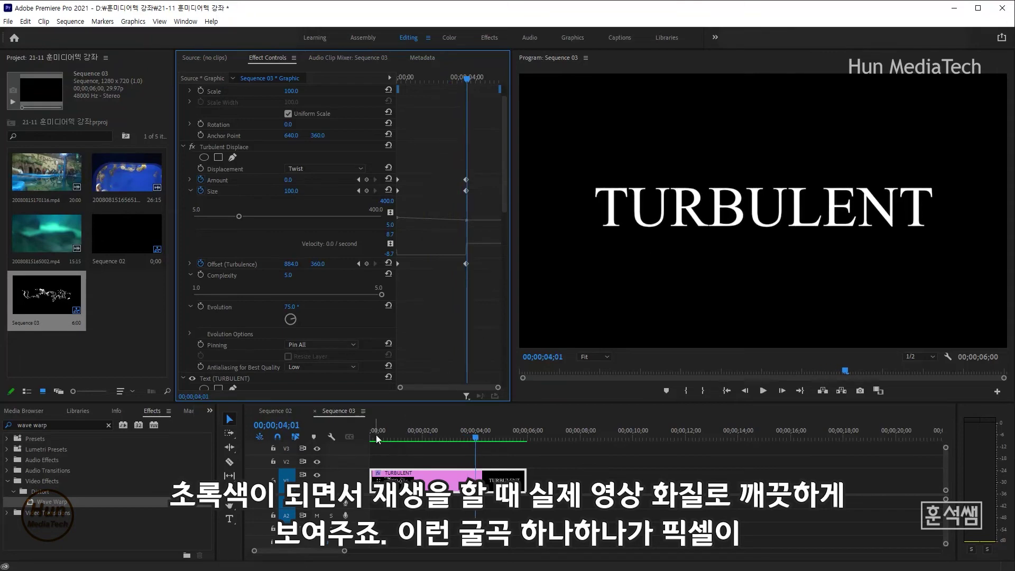
click(377, 437)
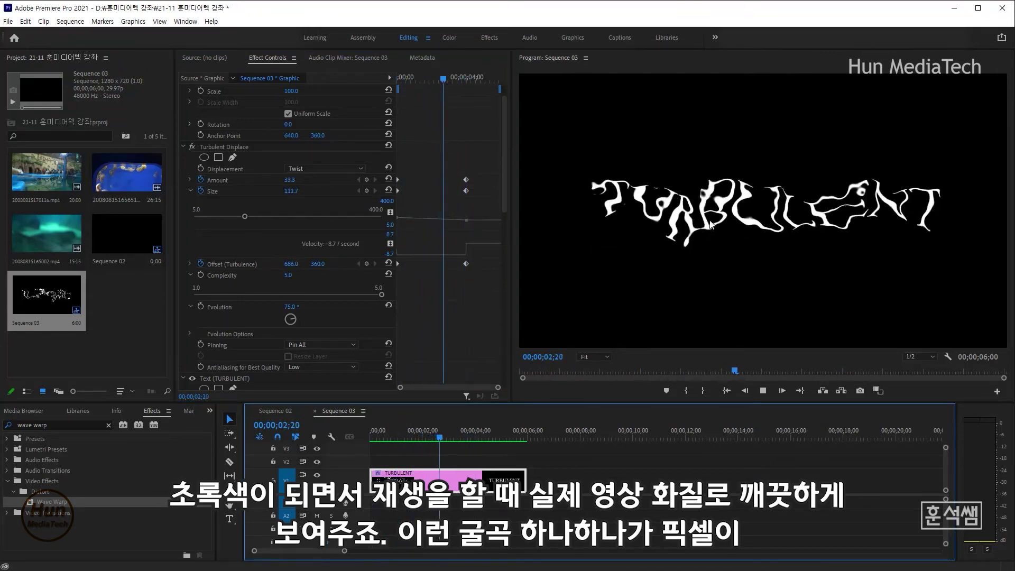
key(space)
click(373, 436)
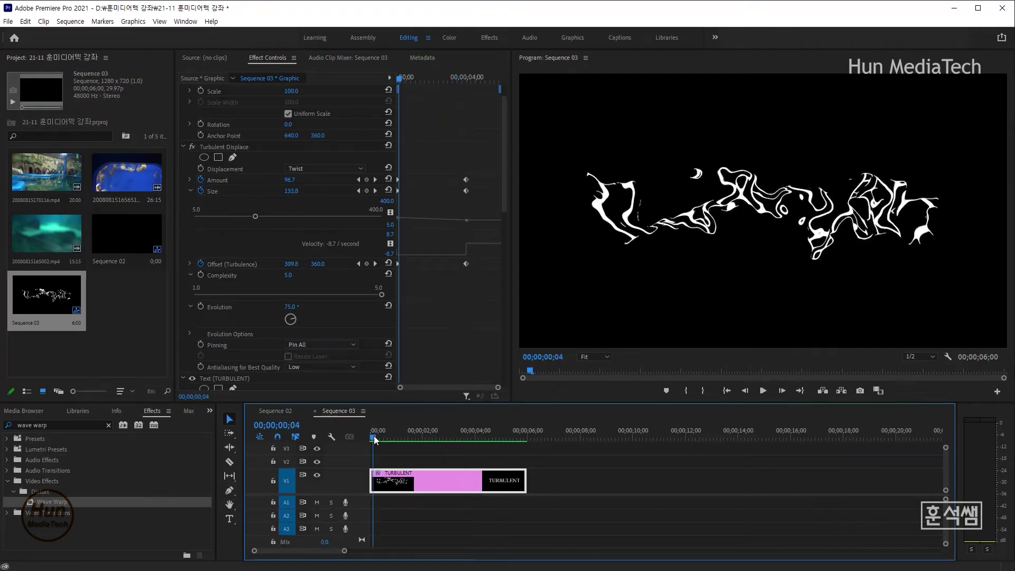
key(space)
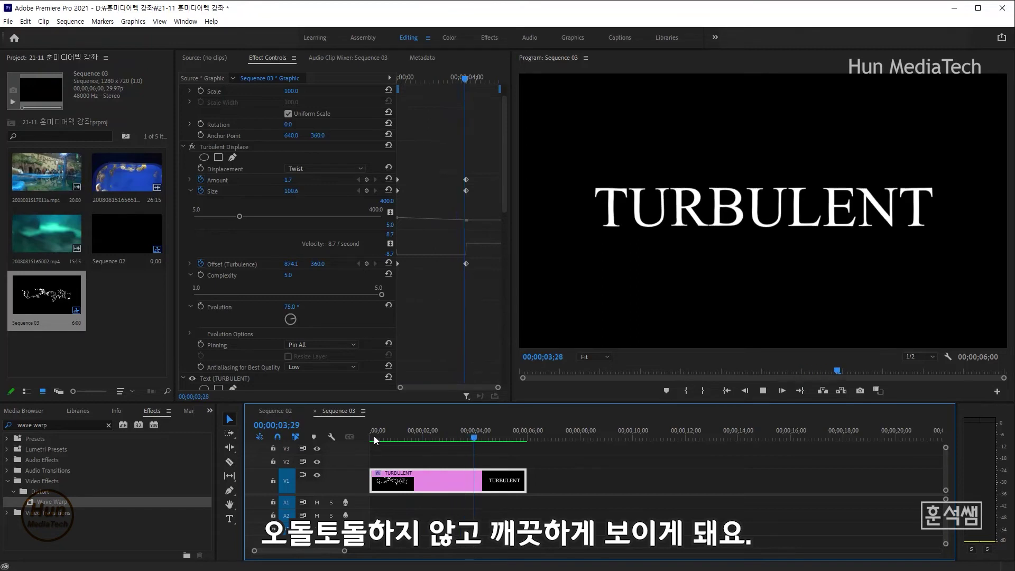
key(space)
click(374, 440)
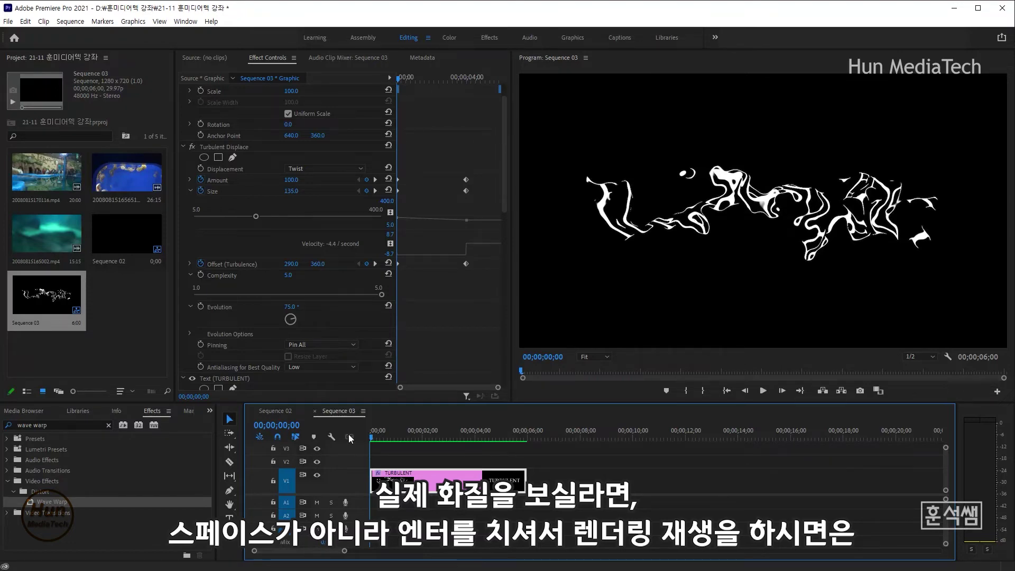
key(space)
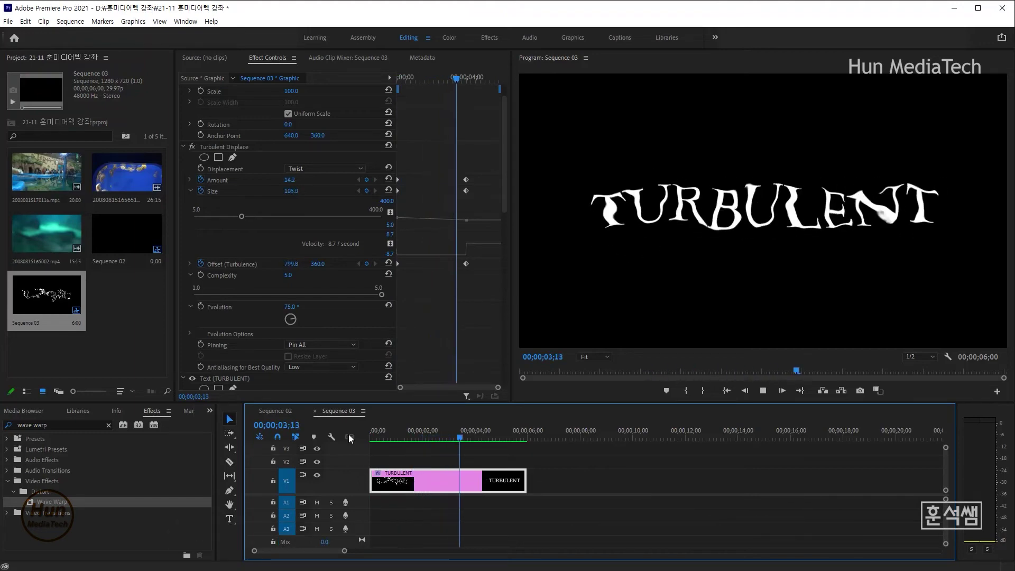
key(space)
key(Home)
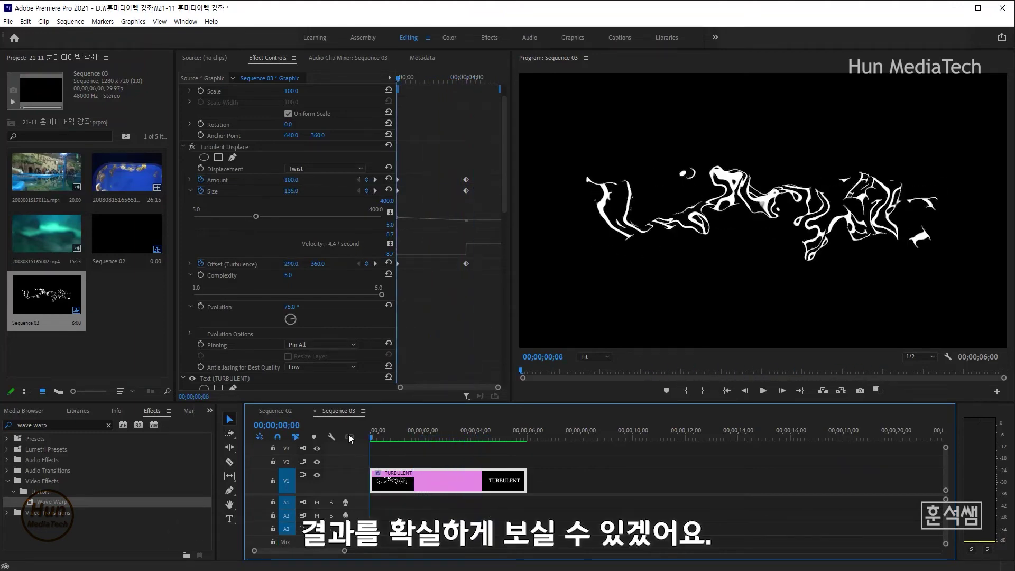
key(space)
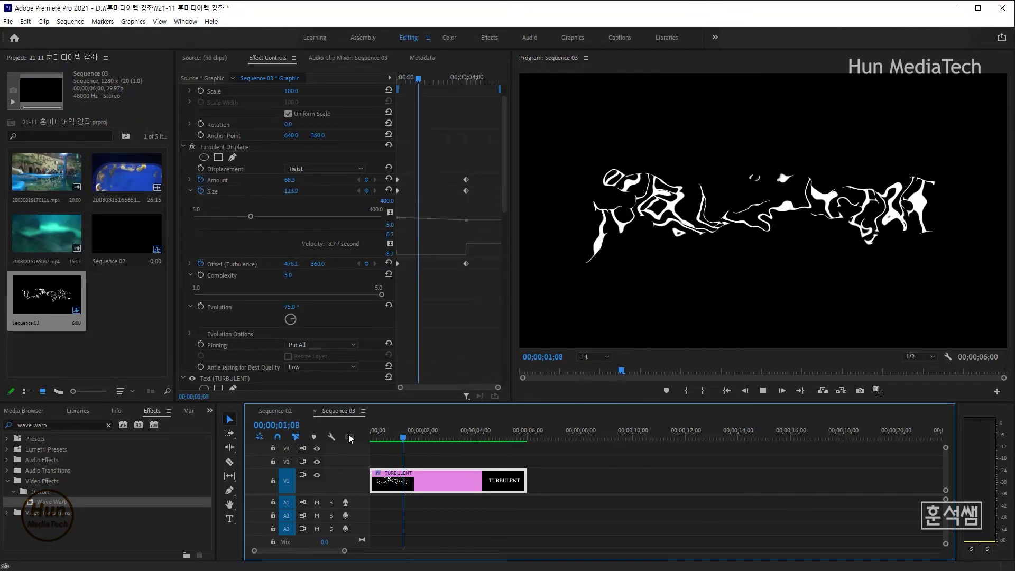
key(space)
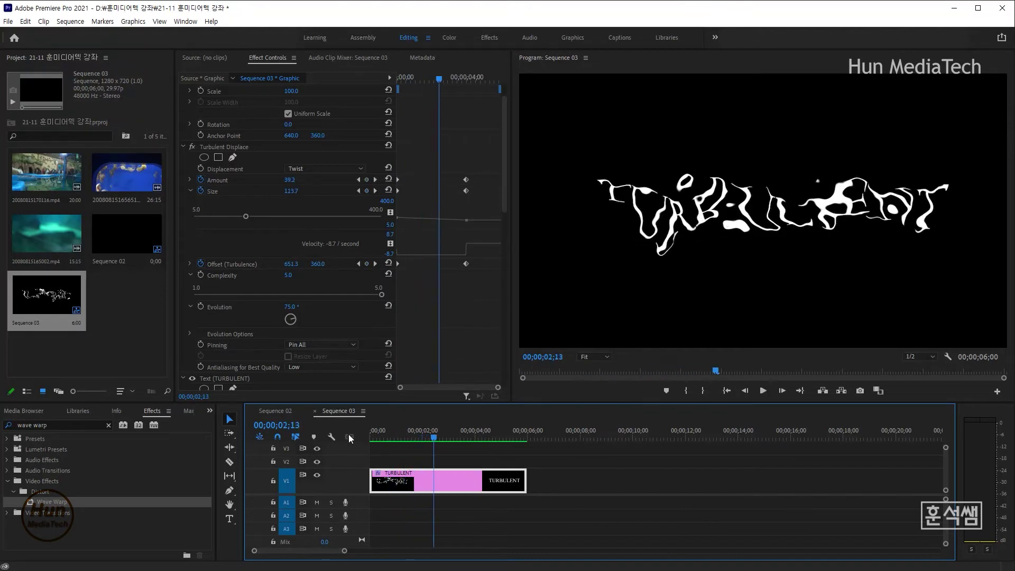
click(414, 439)
key(Home)
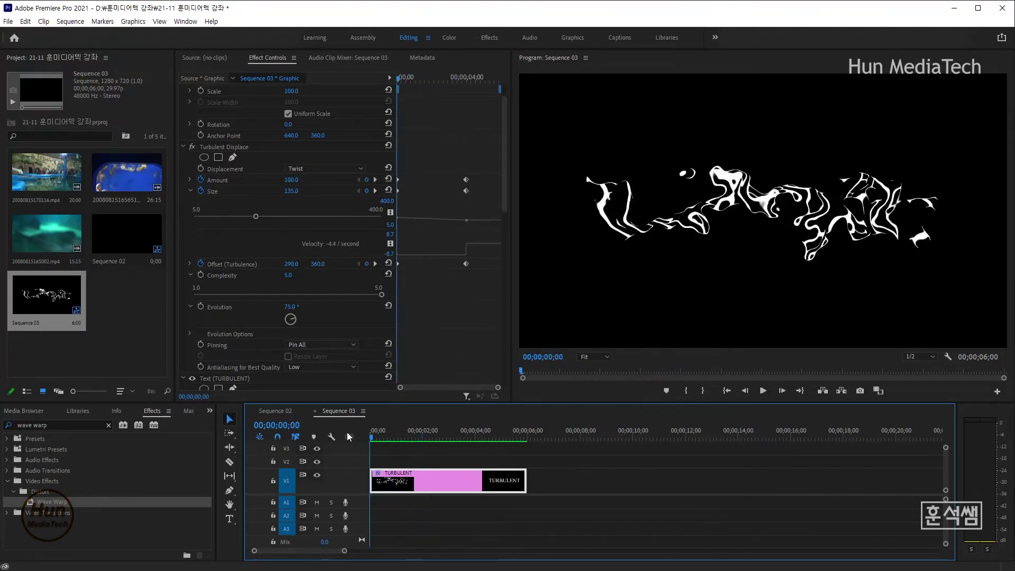
key(space)
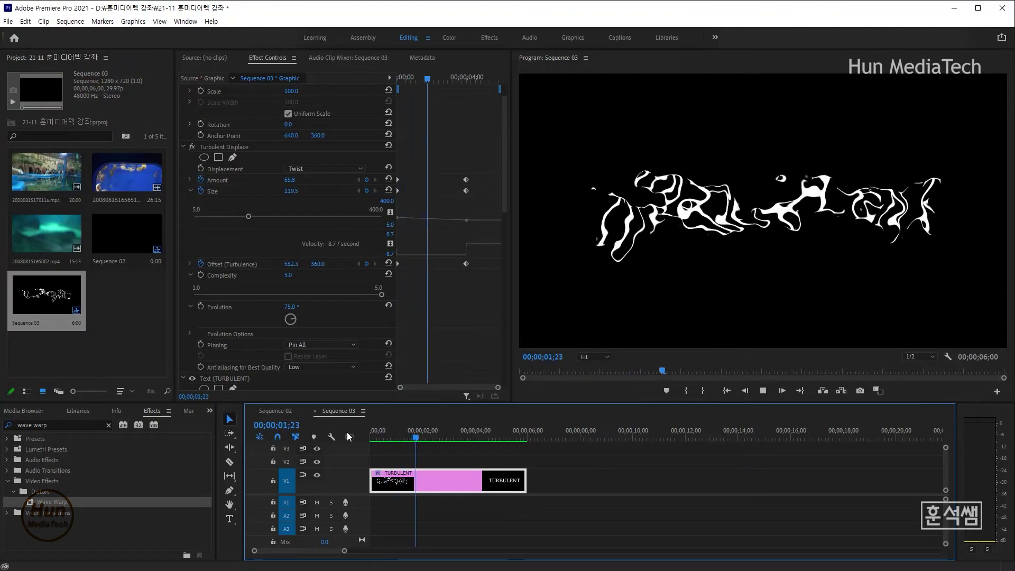
key(space)
key(Home)
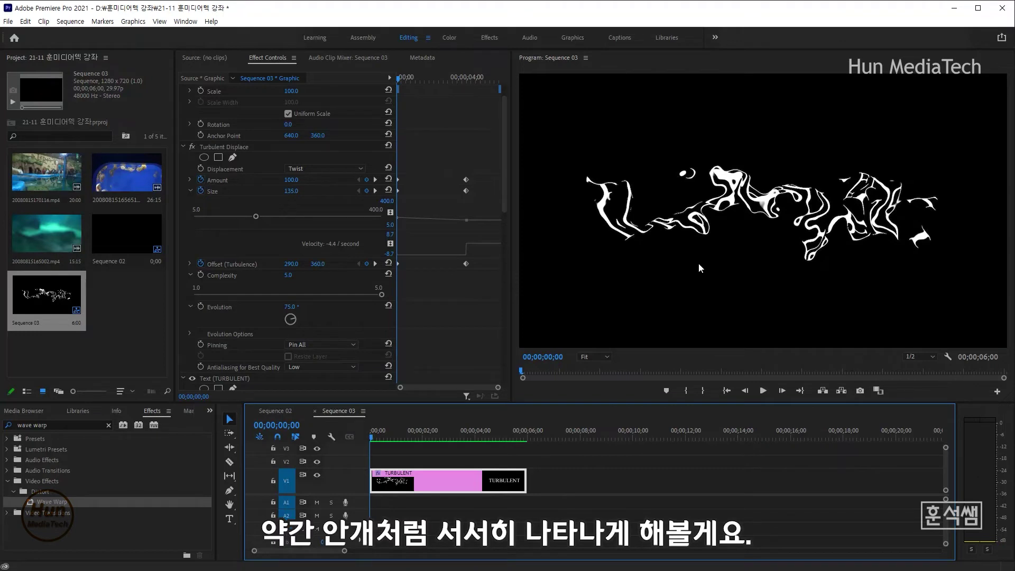
Search 'gaus' and apply Gaussian Blur to the TURBULENT clip
click(58, 425)
text(e)
text(us)
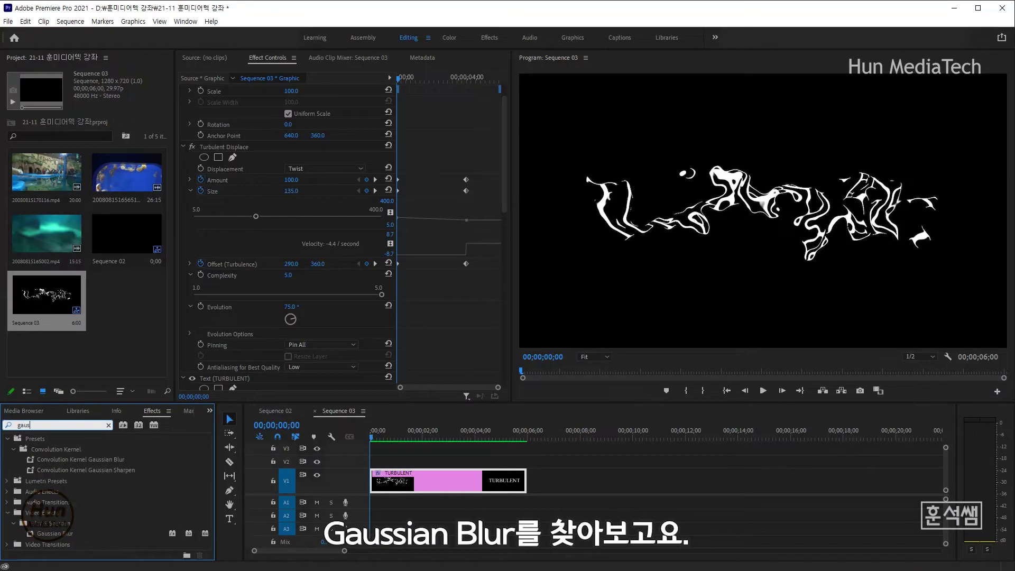
click(57, 535)
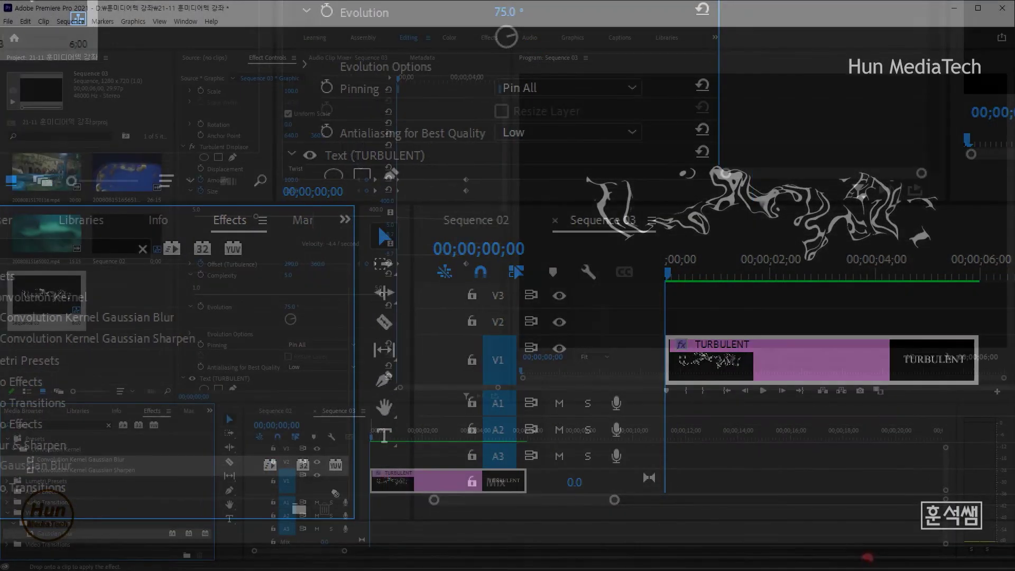
drag(56, 535, 397, 480)
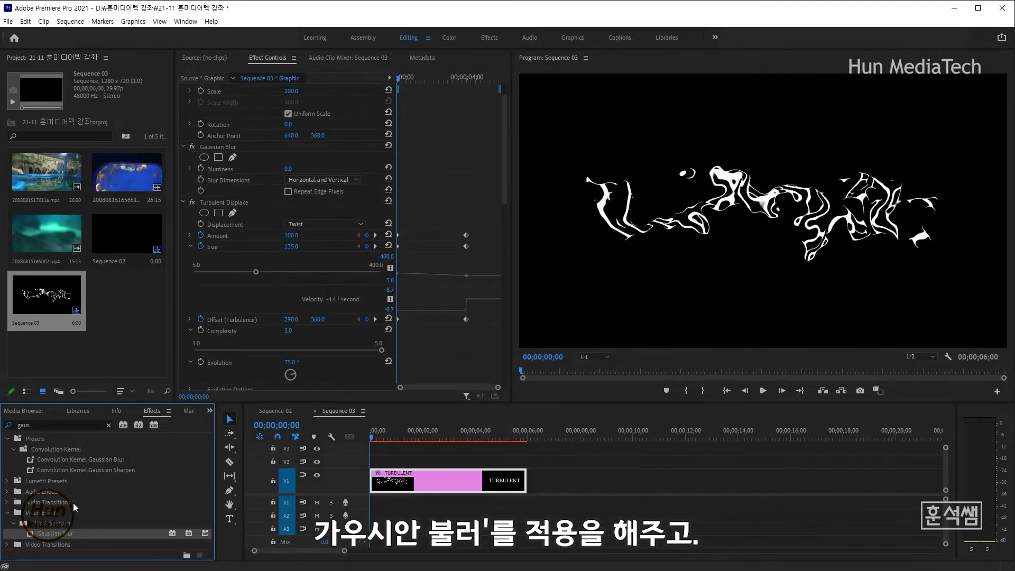
Move Gaussian Blur below Turbulent Displace in the Effect Controls stack
click(242, 339)
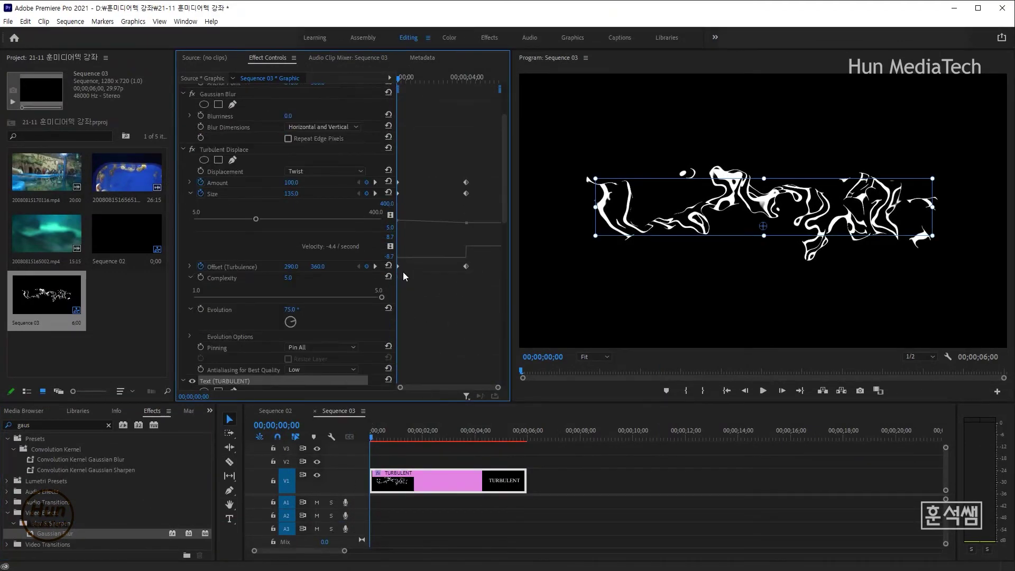
scroll(364, 239, up, 3)
click(183, 182)
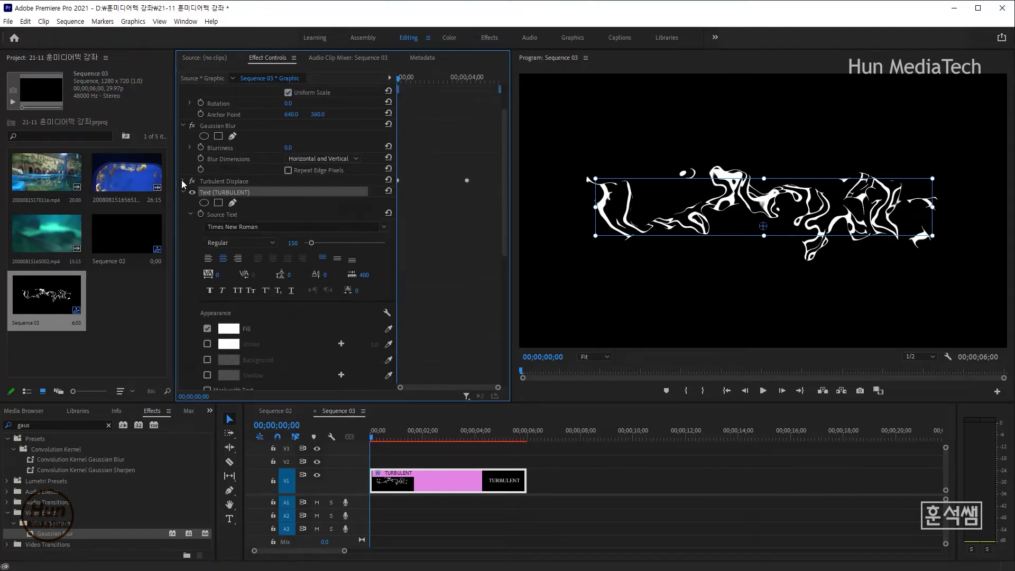
click(184, 193)
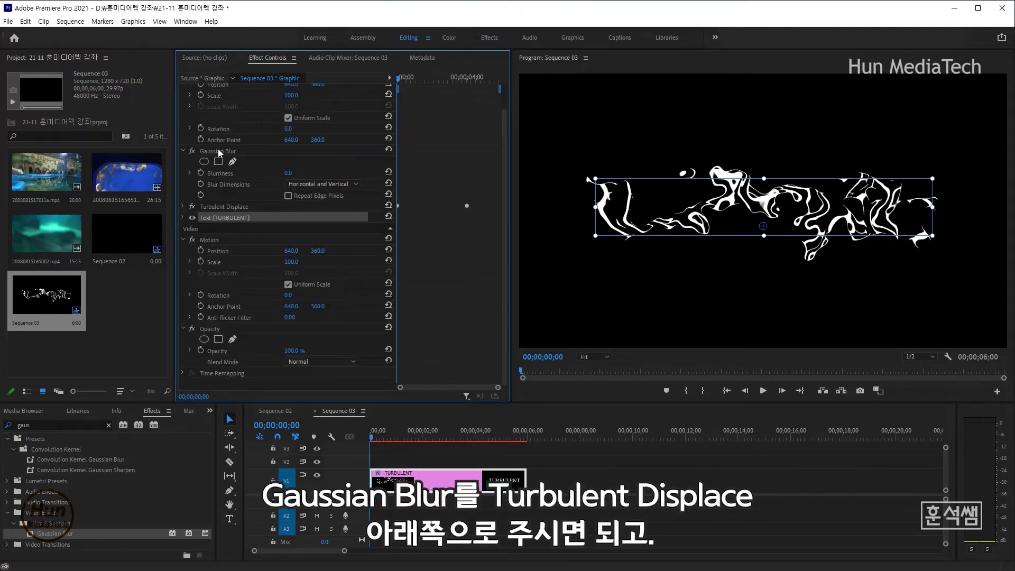
mouse_move(218, 150)
mouse_down()
mouse_move(220, 217)
mouse_move(218, 209)
mouse_up()
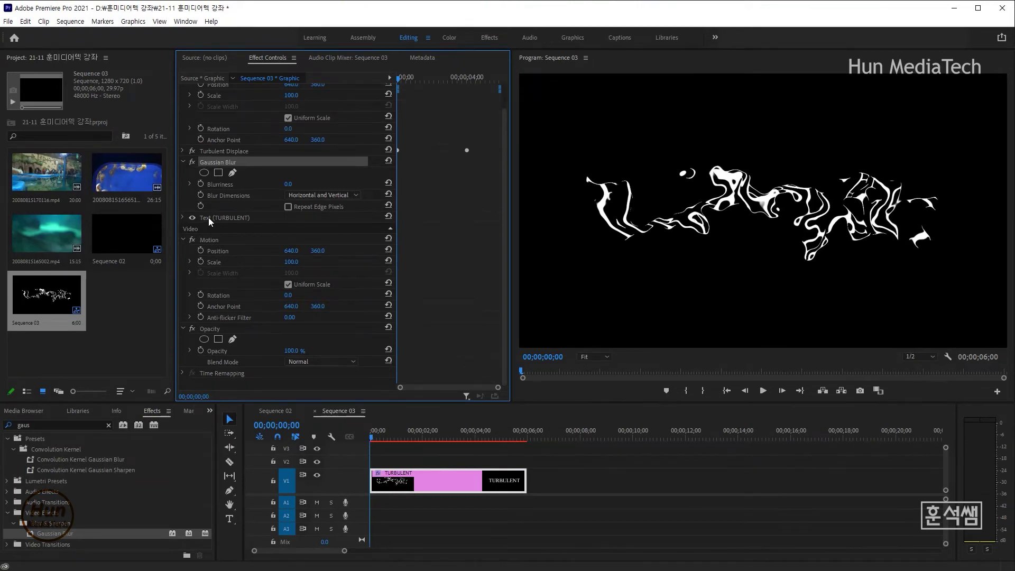
Try Gaussian Blur Blurriness values on the title, settling on 90
scroll(208, 218, up, 1)
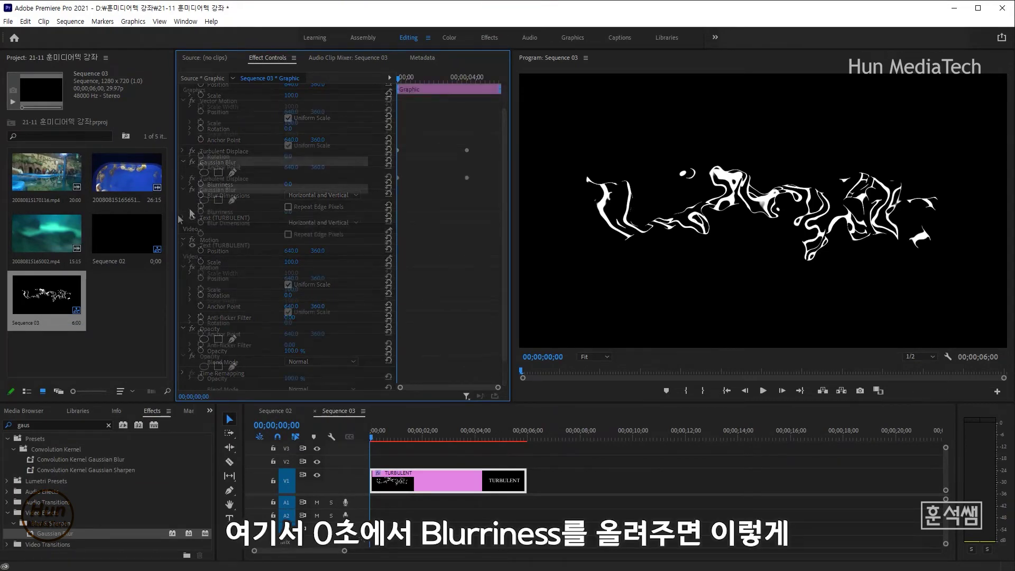
click(190, 211)
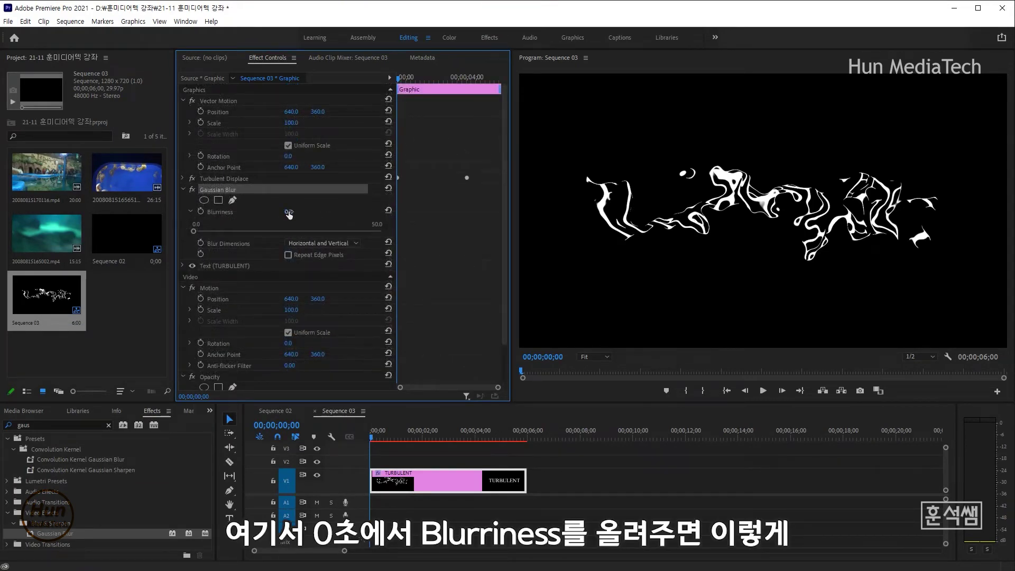
drag(303, 233, 436, 238)
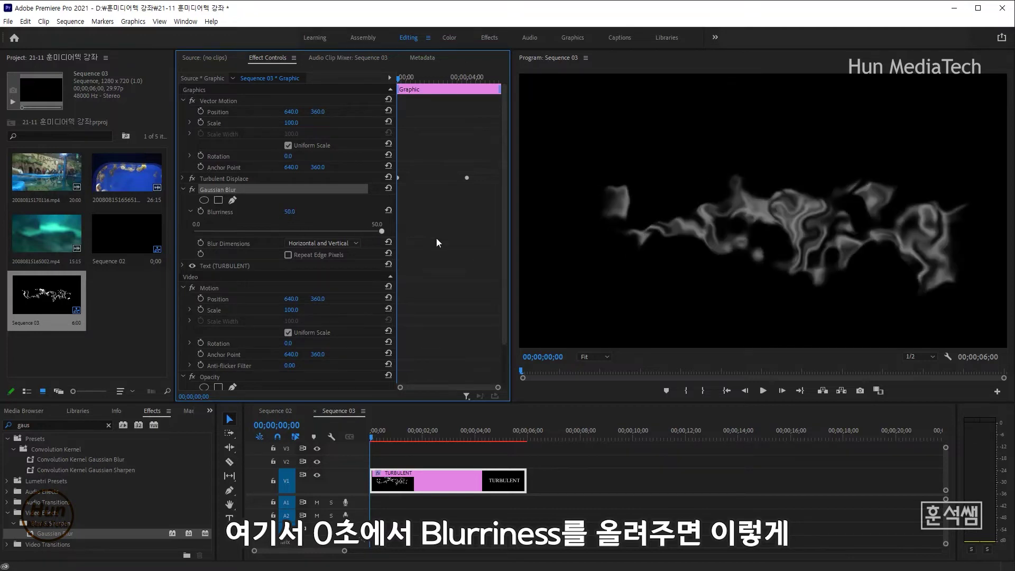
mouse_move(365, 232)
mouse_down()
mouse_move(274, 231)
mouse_move(395, 234)
mouse_move(233, 231)
mouse_move(399, 239)
mouse_up()
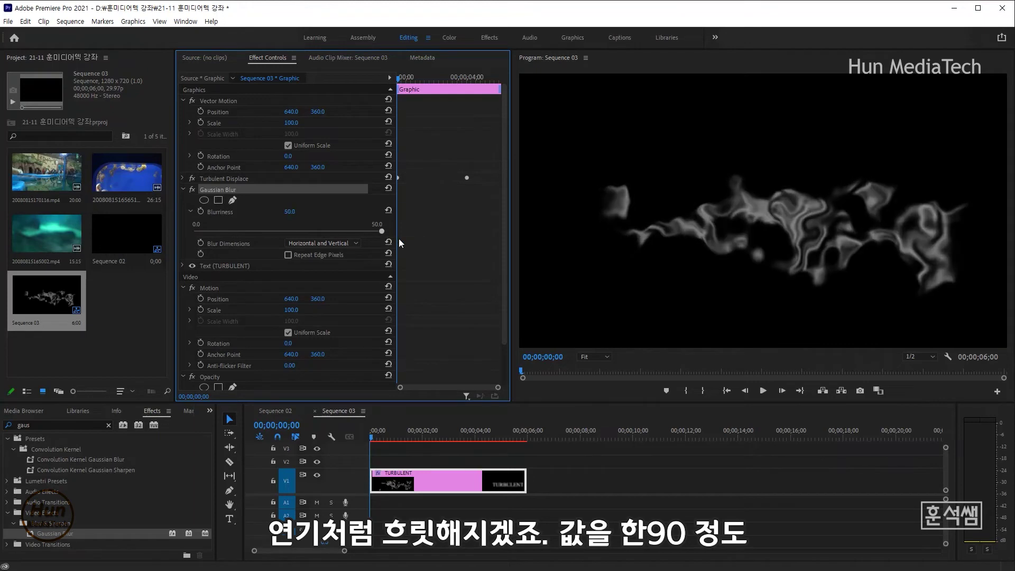
click(290, 212)
text(90)
key(Return)
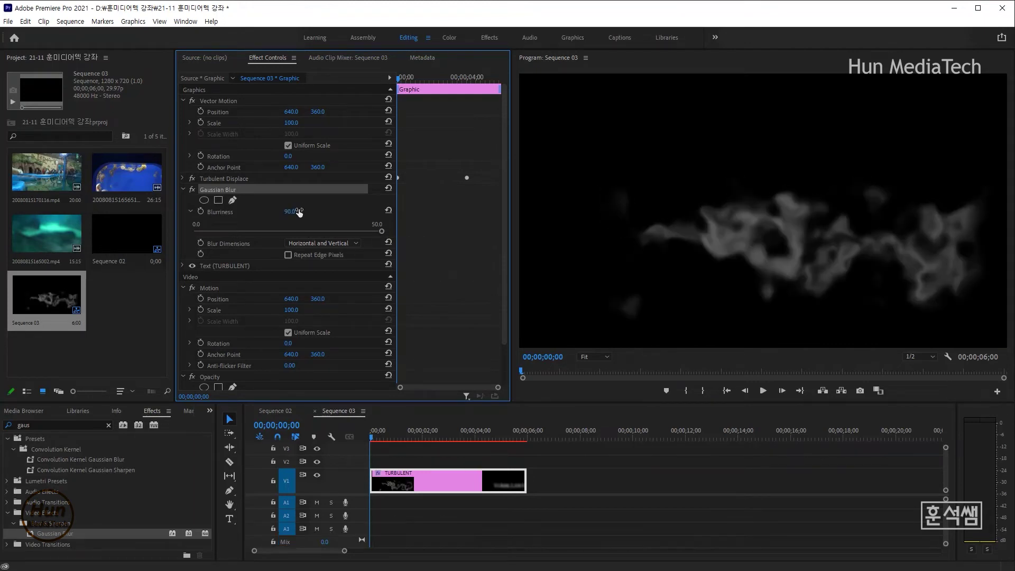
Adjust Blurriness to 132.0 and turn on Repeat Edge Pixels
mouse_move(293, 213)
mouse_down()
mouse_move(239, 214)
mouse_move(370, 213)
mouse_up()
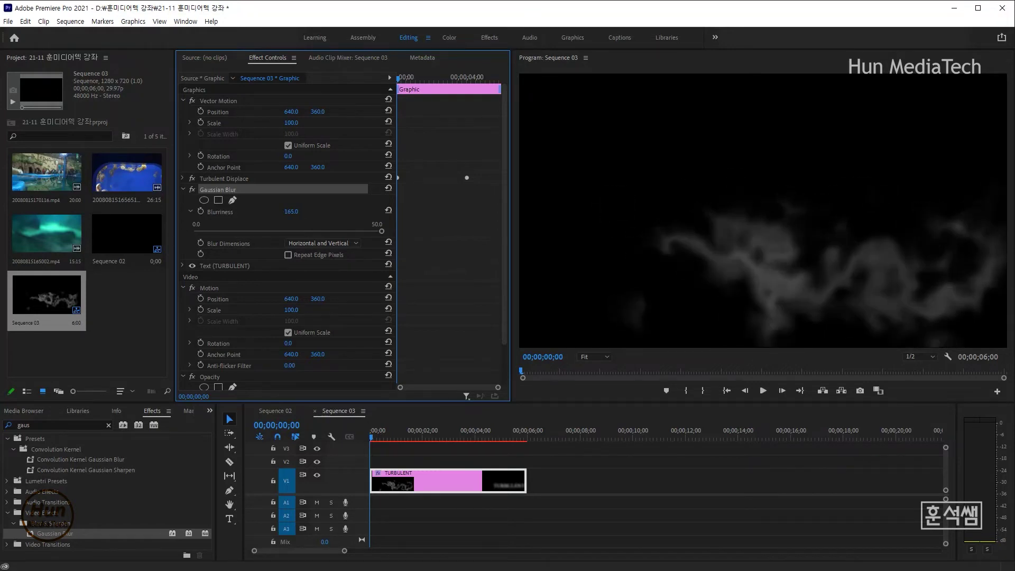
drag(291, 212, 265, 212)
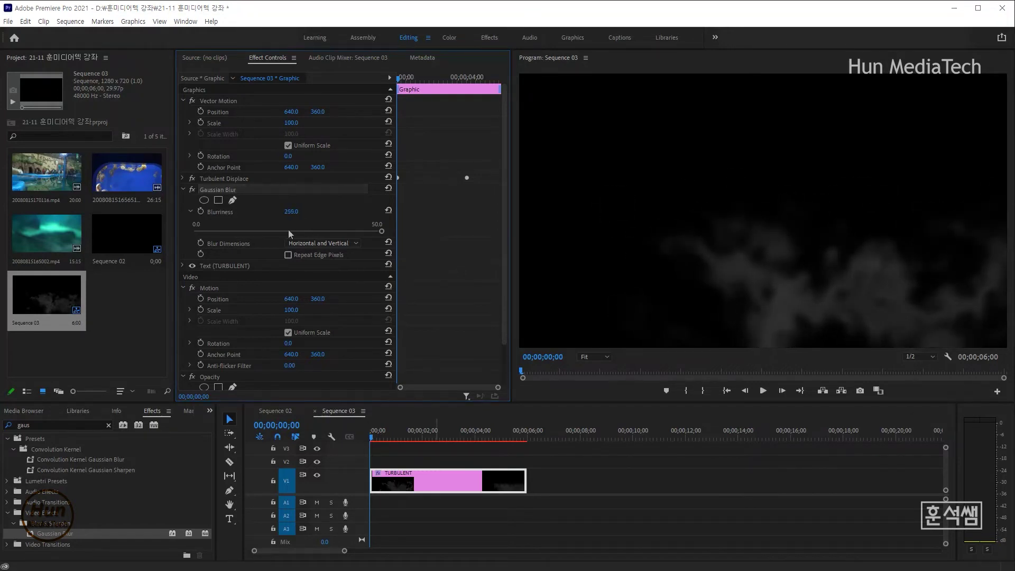
click(222, 191)
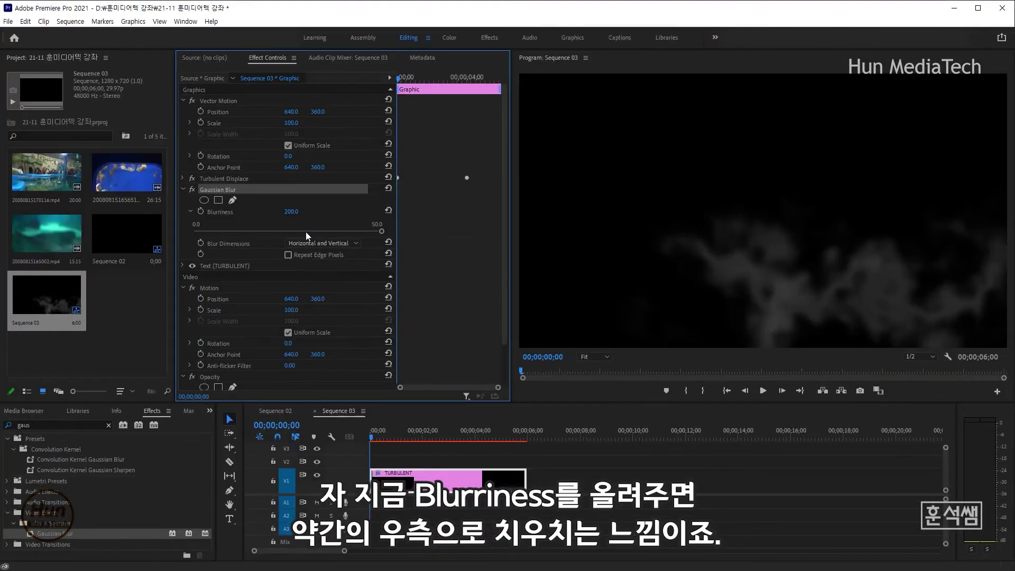
mouse_move(296, 212)
mouse_down()
mouse_move(275, 212)
mouse_move(288, 212)
mouse_up()
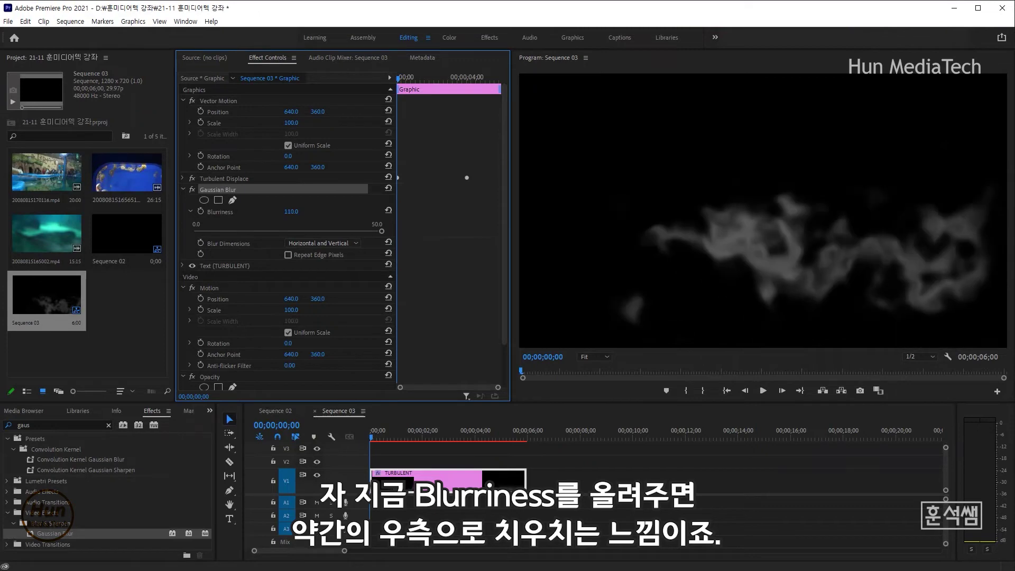
click(288, 256)
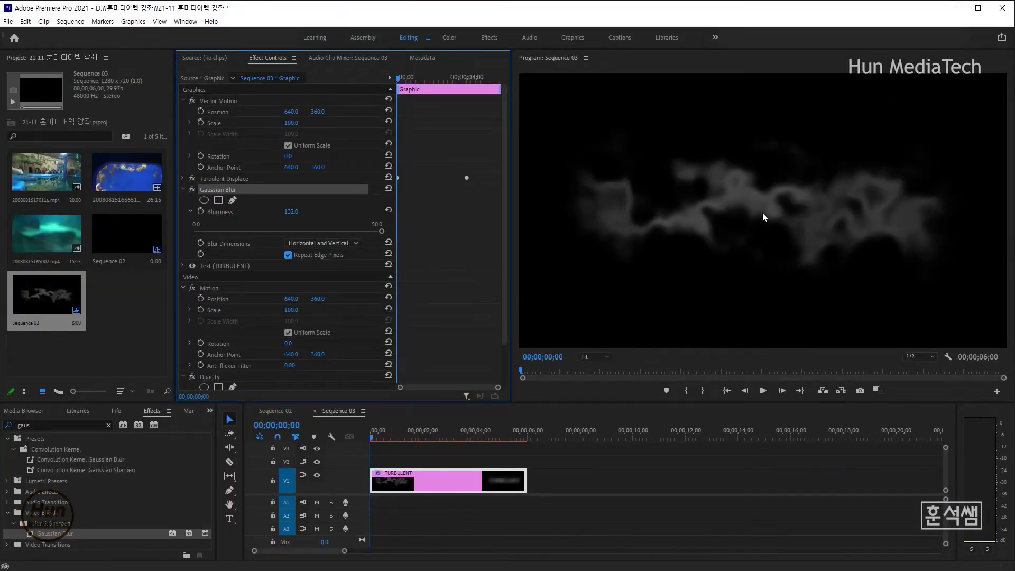
Search the effects for 'blur' and apply Camera Blur to the title clip
click(56, 425)
text(blur)
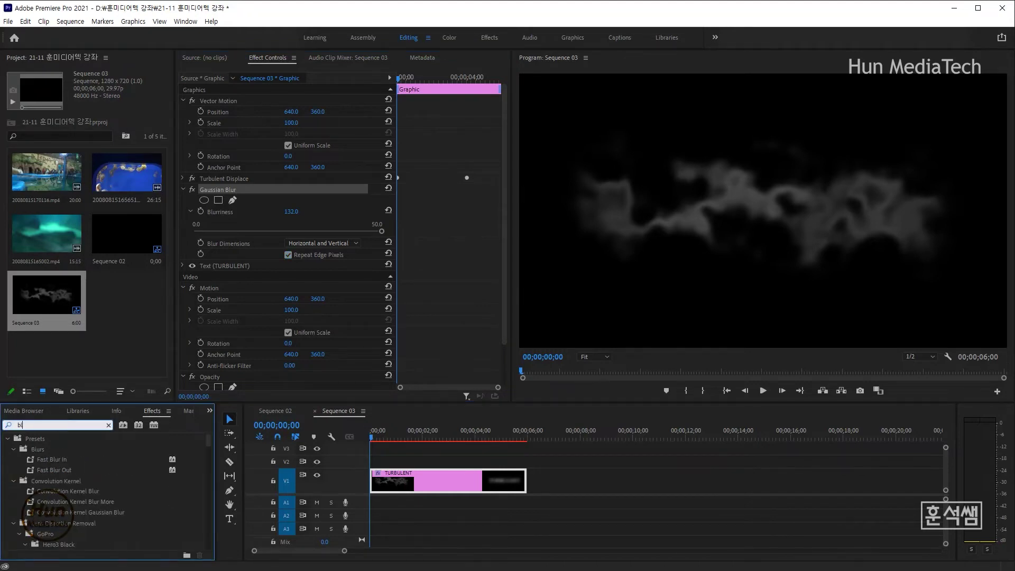
click(8, 439)
scroll(109, 497, down, 2)
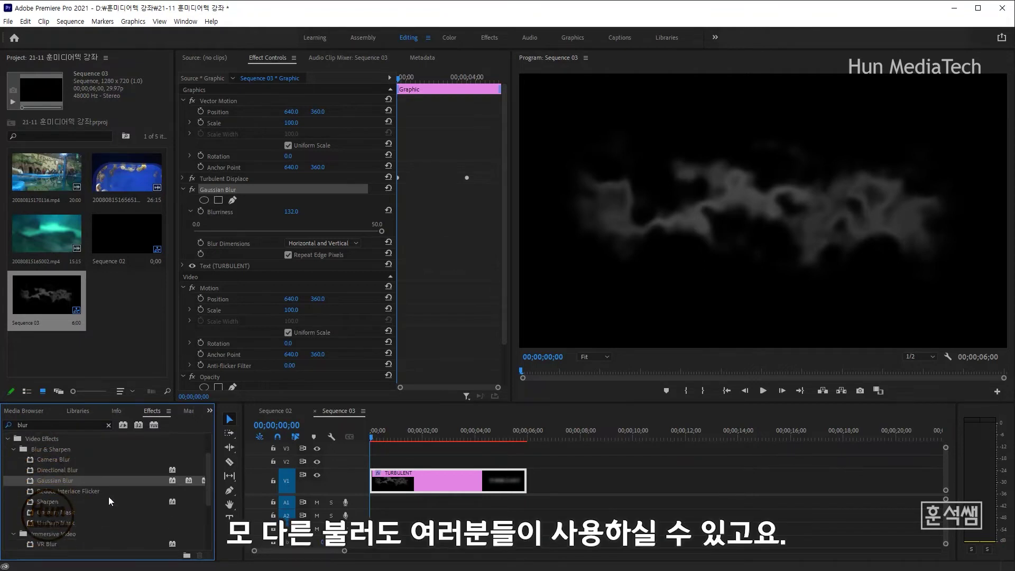
scroll(109, 496, up, 1)
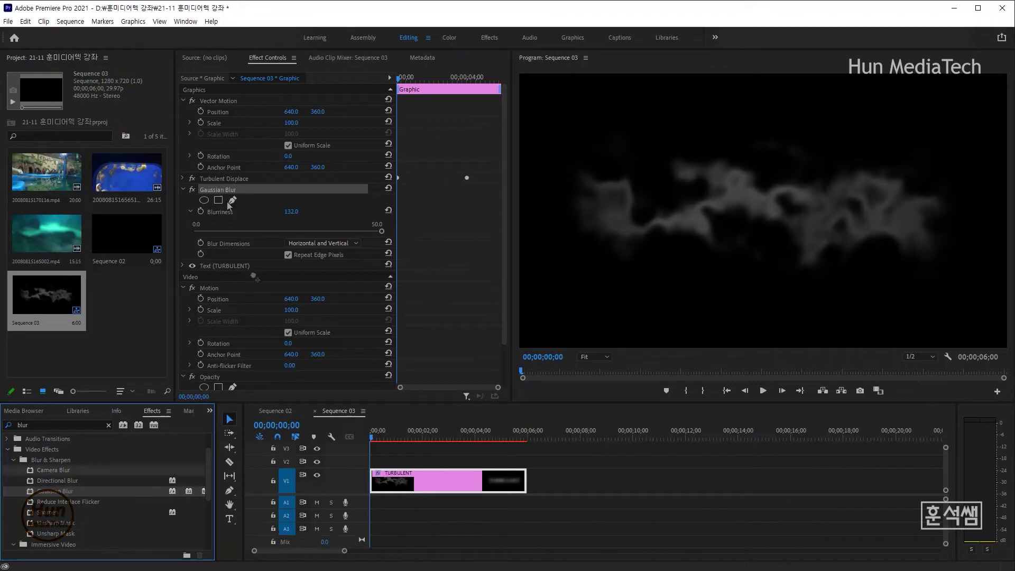
drag(54, 470, 258, 264)
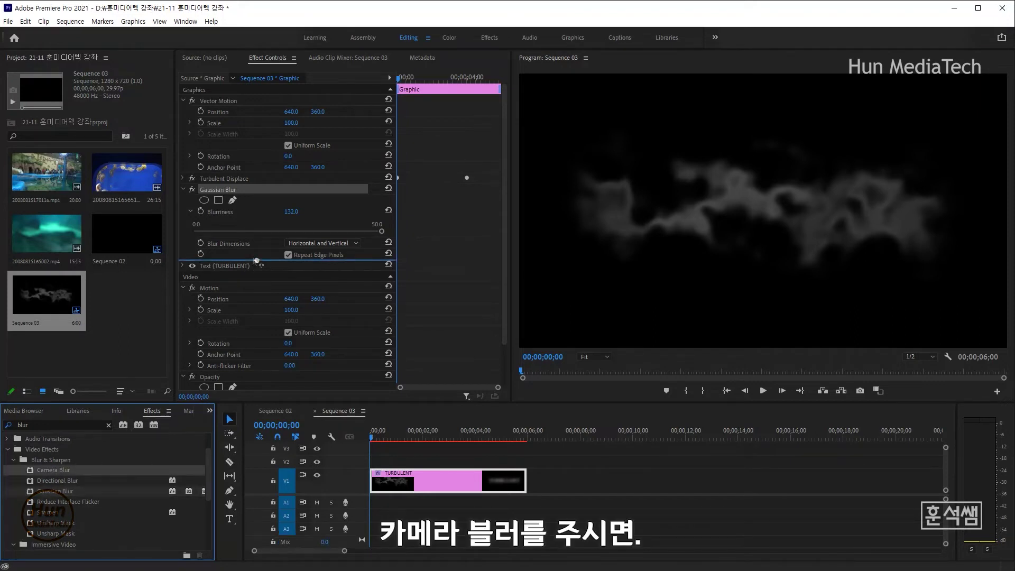
Disable Gaussian Blur and turn Camera Blur's strength up much higher to compare
click(192, 189)
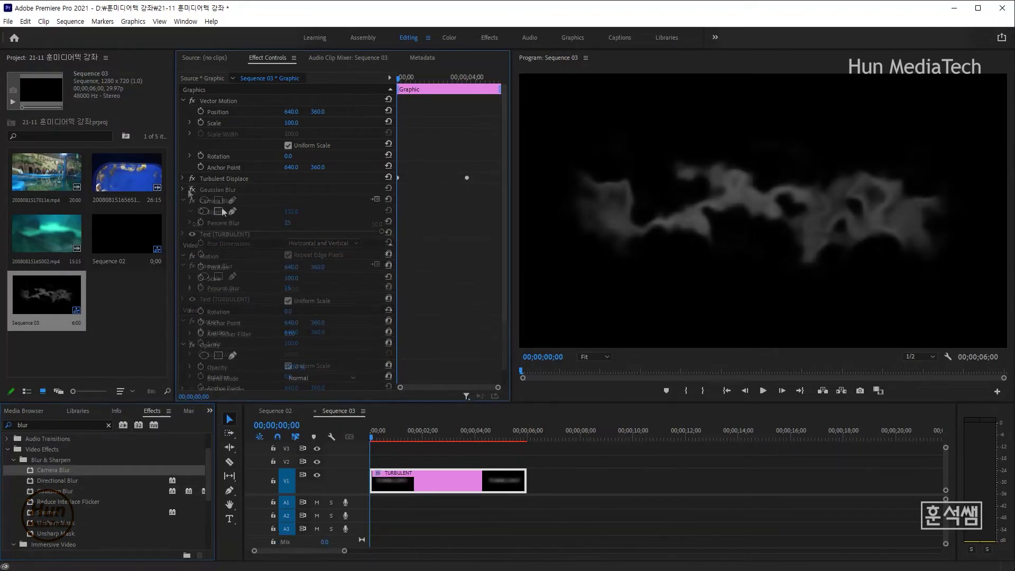
click(184, 189)
click(189, 222)
mouse_move(240, 242)
mouse_down()
mouse_move(352, 243)
mouse_move(413, 256)
mouse_up()
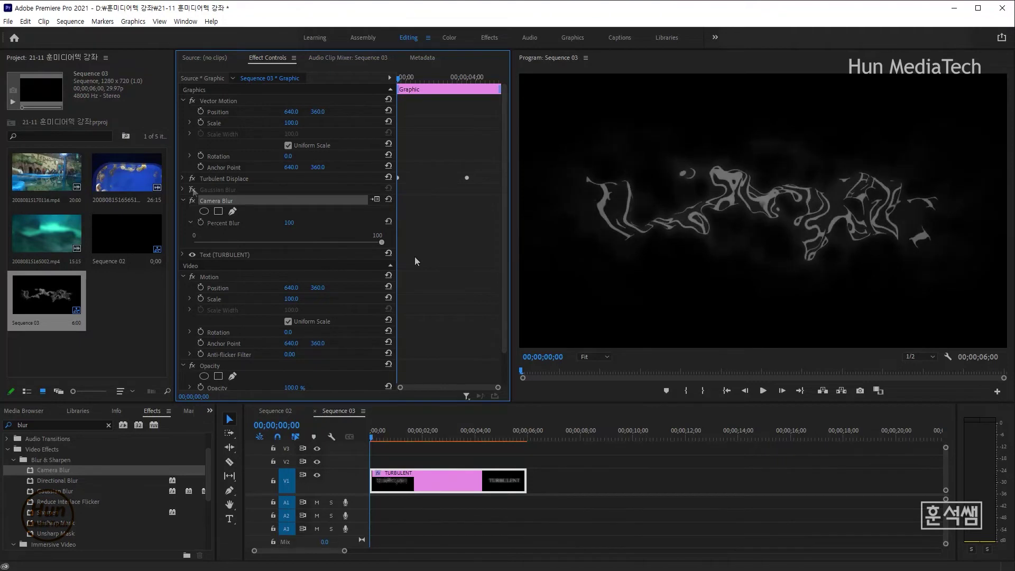
click(192, 200)
click(193, 189)
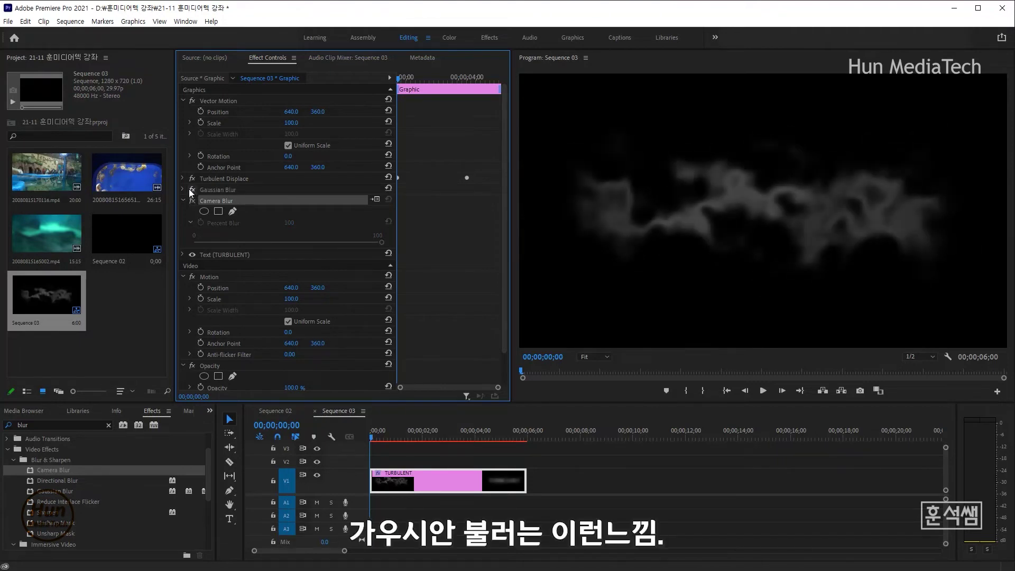
Raise Gaussian Blurriness to 277, then leave both Gaussian and Camera Blur switched off
click(183, 188)
drag(286, 213, 382, 214)
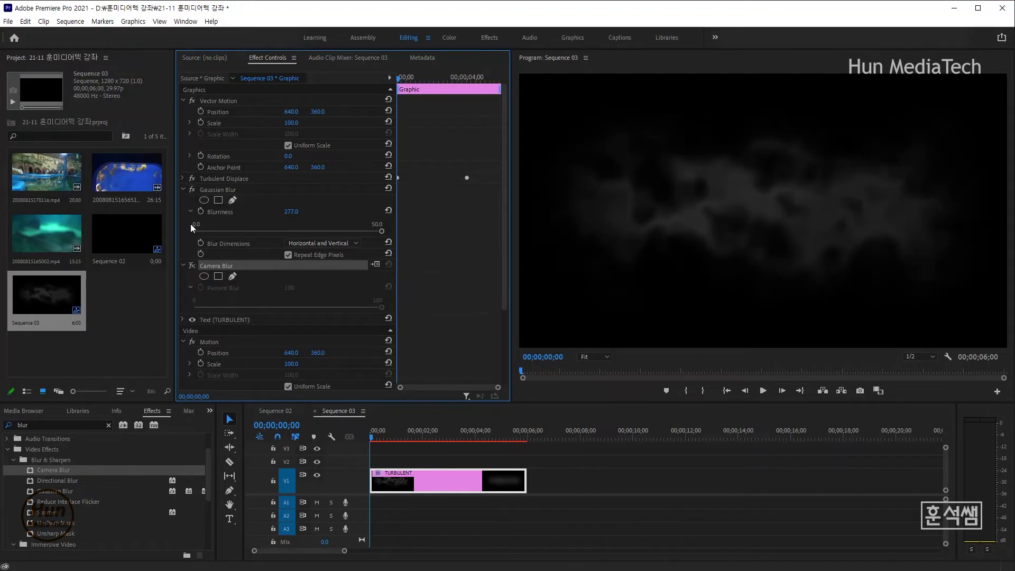
click(191, 190)
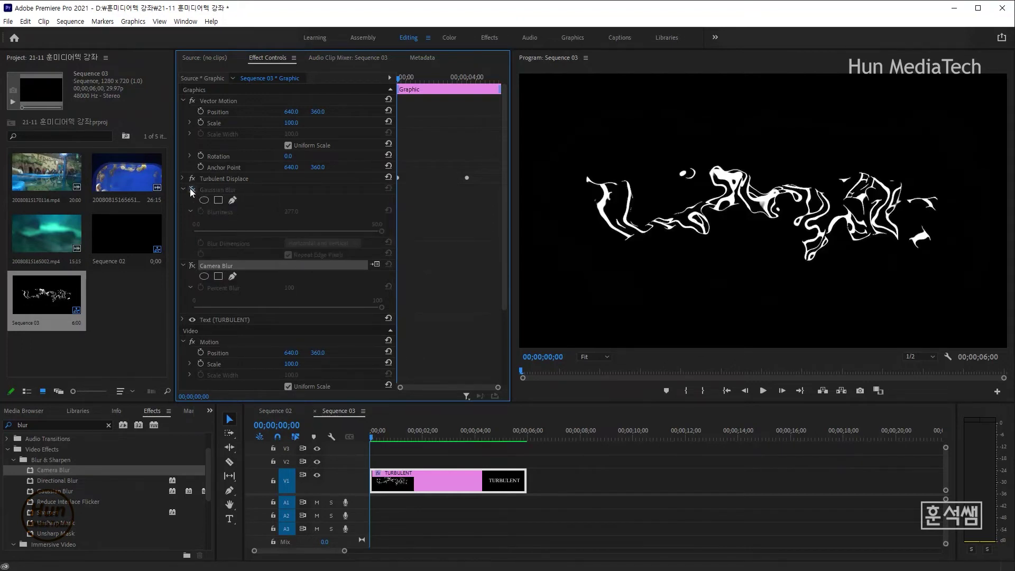
click(191, 266)
click(192, 265)
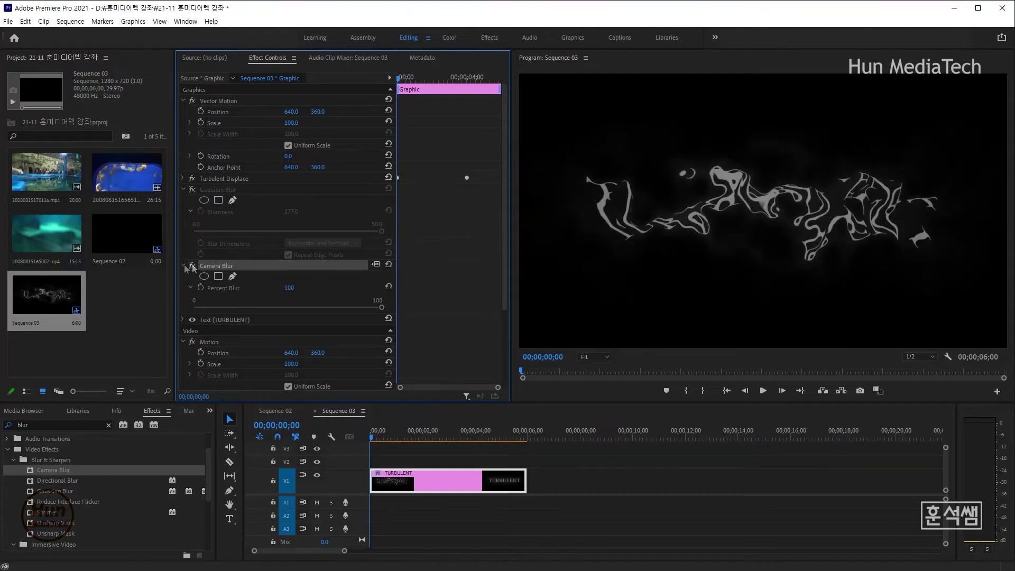
click(182, 265)
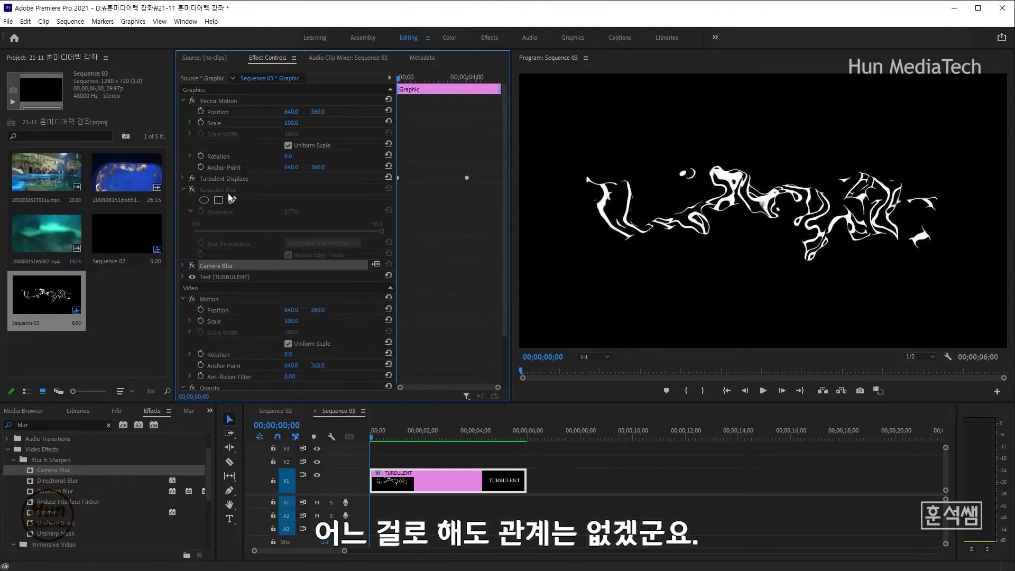
Re-enable Gaussian Blur with Repeat Edge Pixels ticked and Blurriness entered as 300
click(192, 190)
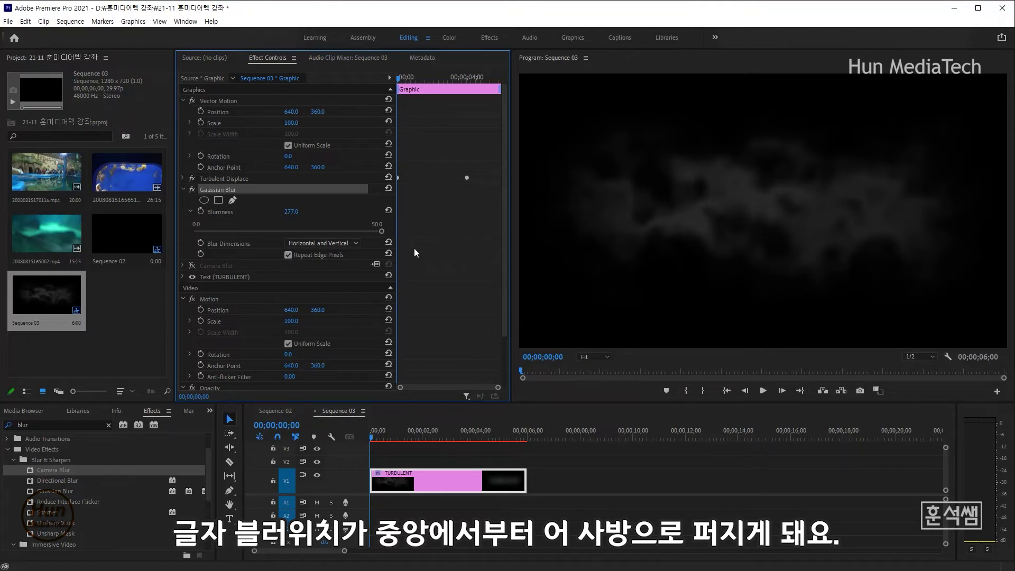
click(288, 254)
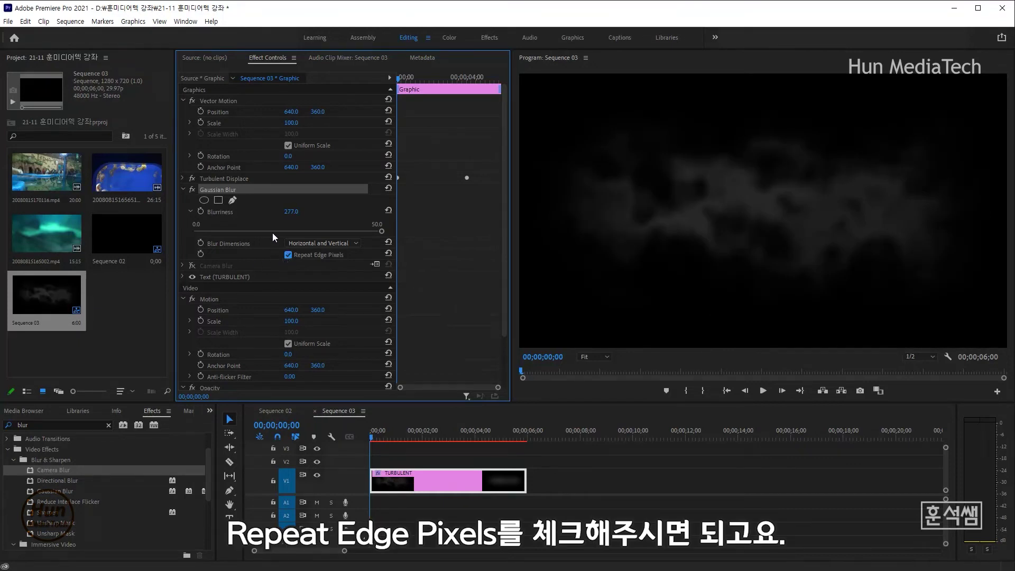
drag(287, 211, 297, 214)
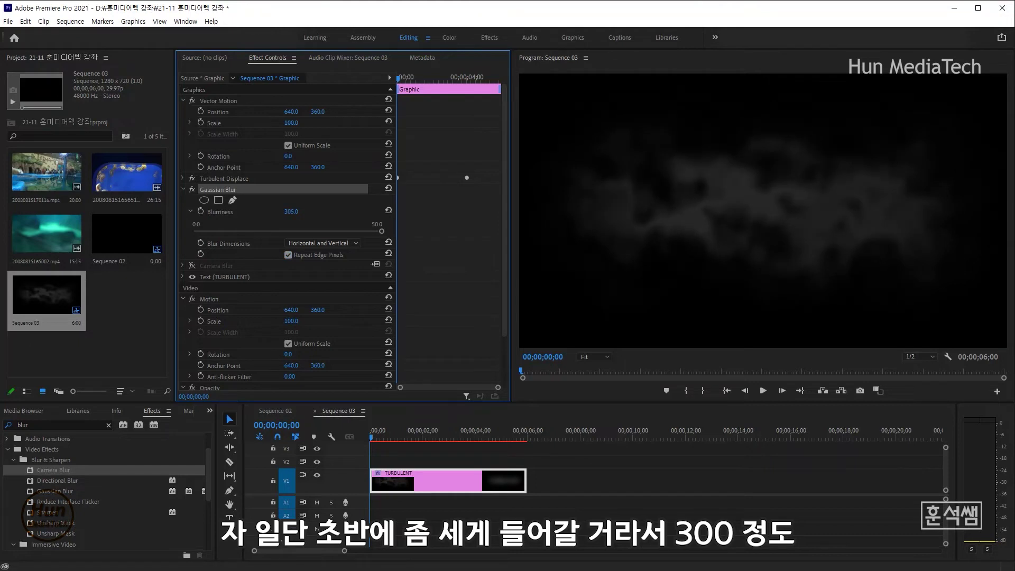
click(291, 211)
text(300)
key(Return)
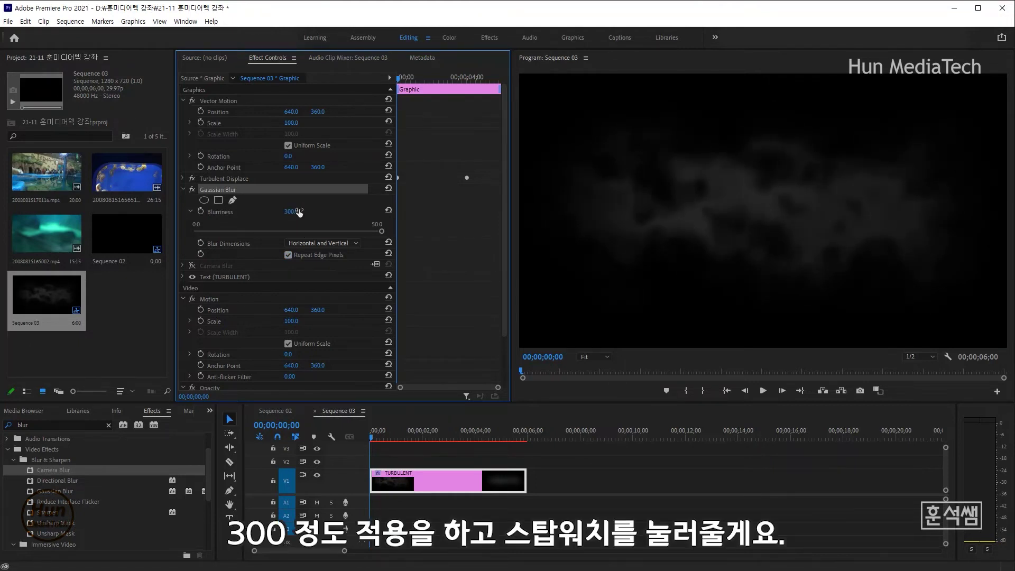
Keyframe Gaussian Blurriness at 300 on the clip start and 0 at 4 seconds
click(204, 211)
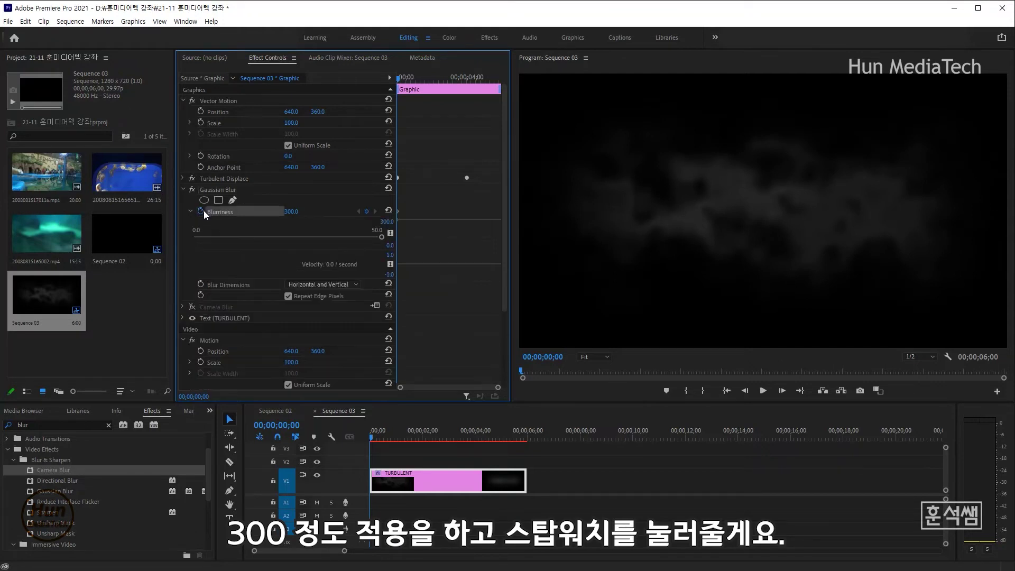
click(266, 426)
text(400)
key(Return)
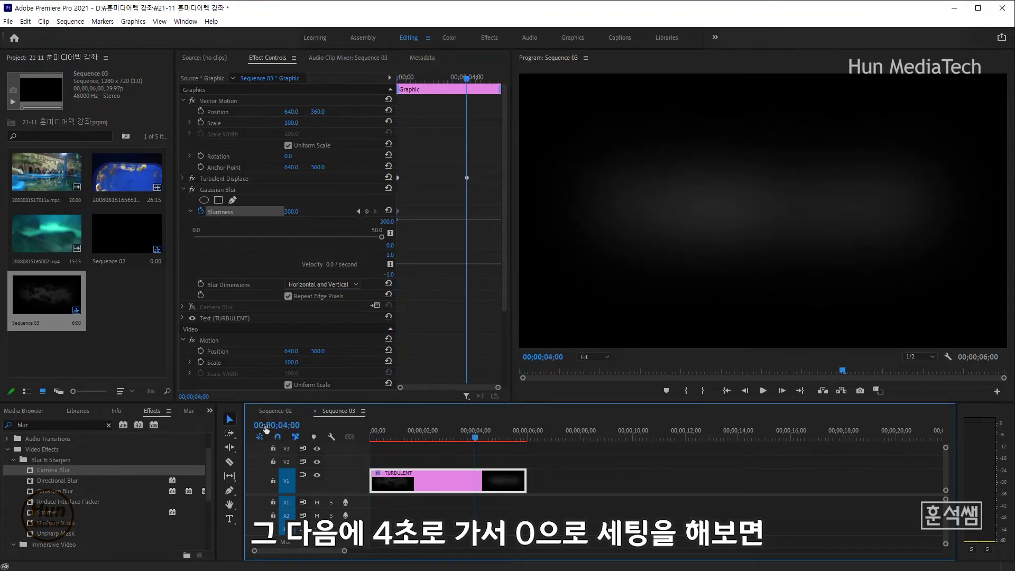
click(294, 211)
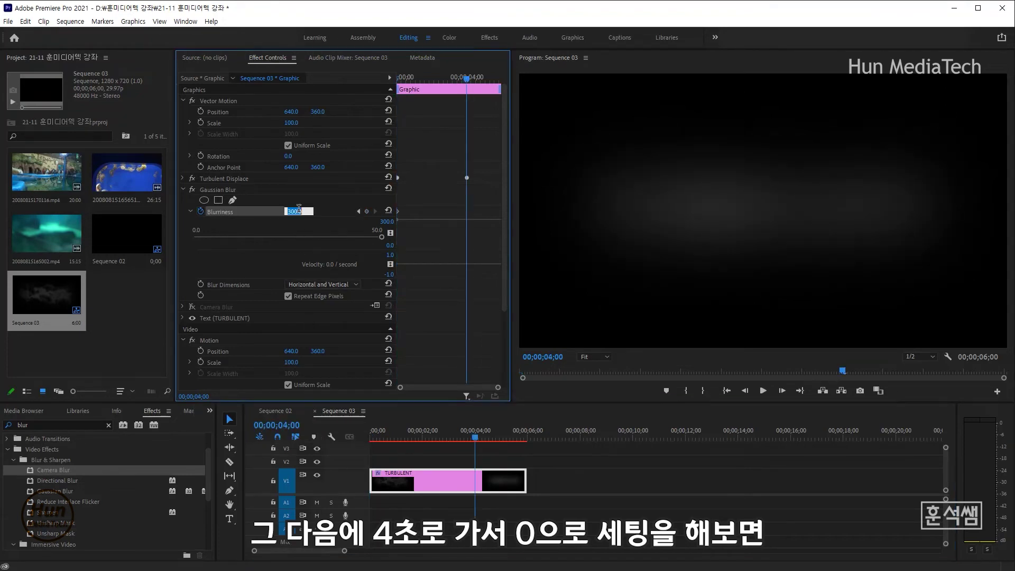
text(0)
key(Return)
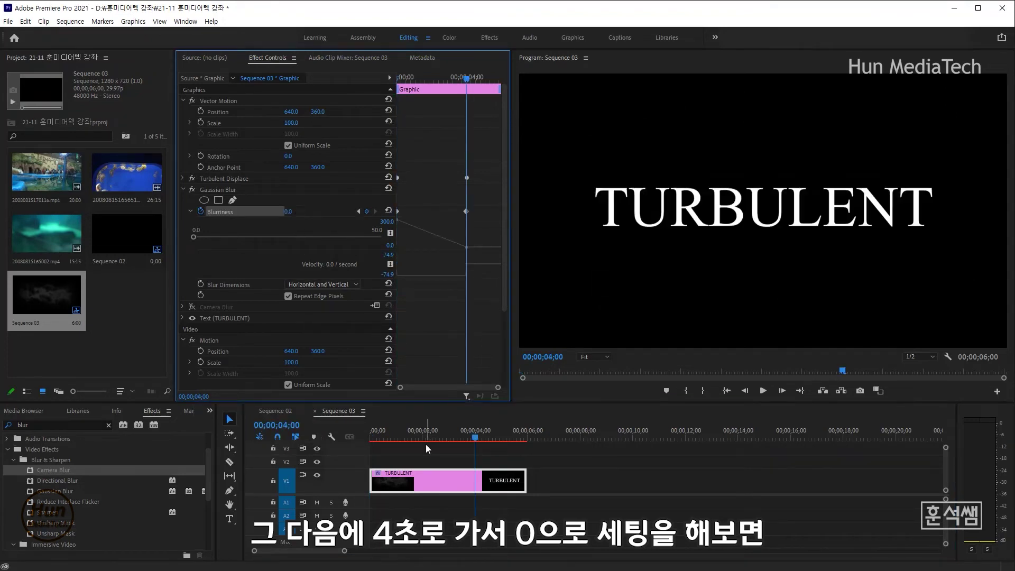
Play back from the start to preview the smoke clearing into TURBULENT
drag(379, 436, 341, 432)
key(space)
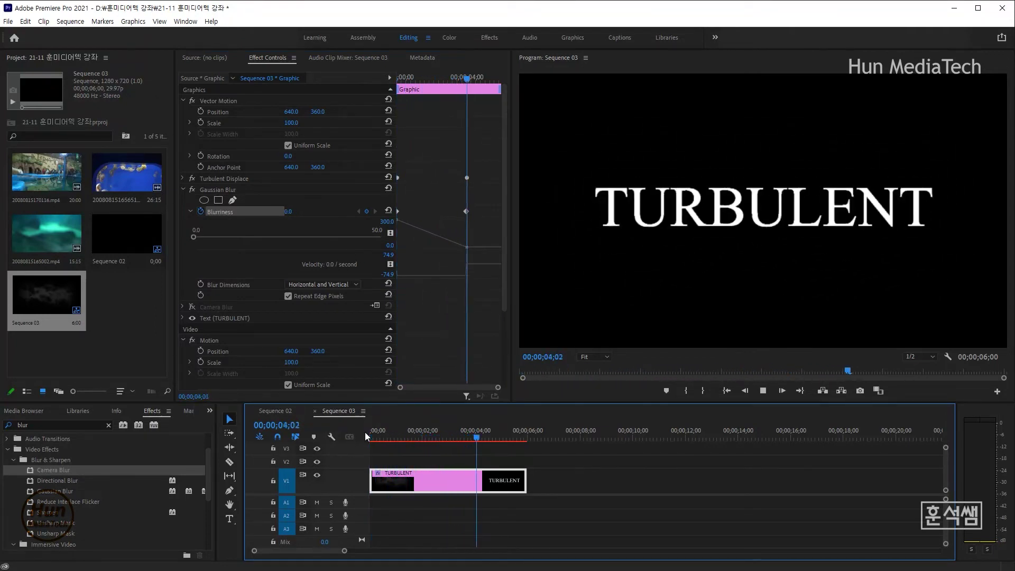
drag(373, 437, 347, 431)
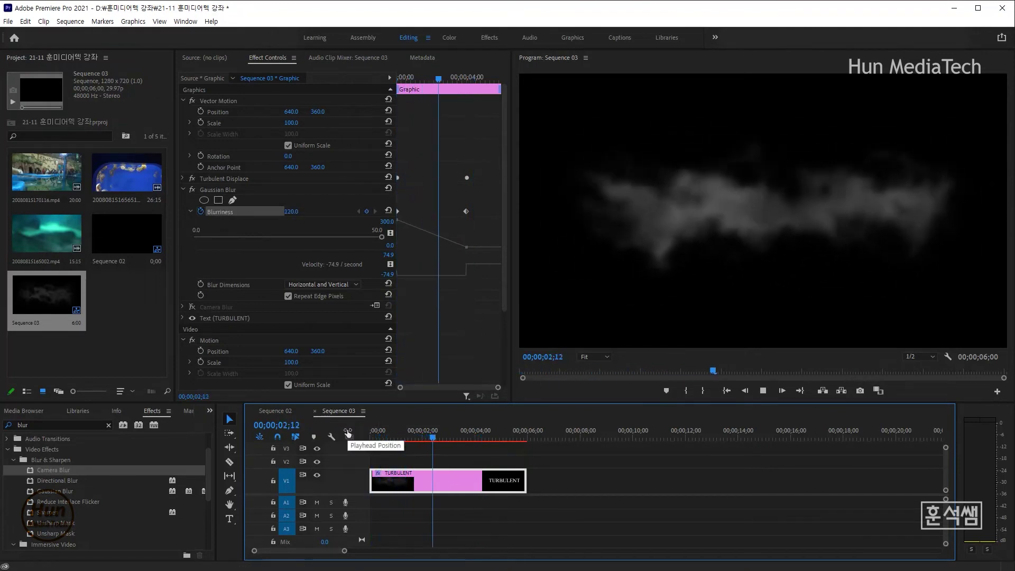
key(space)
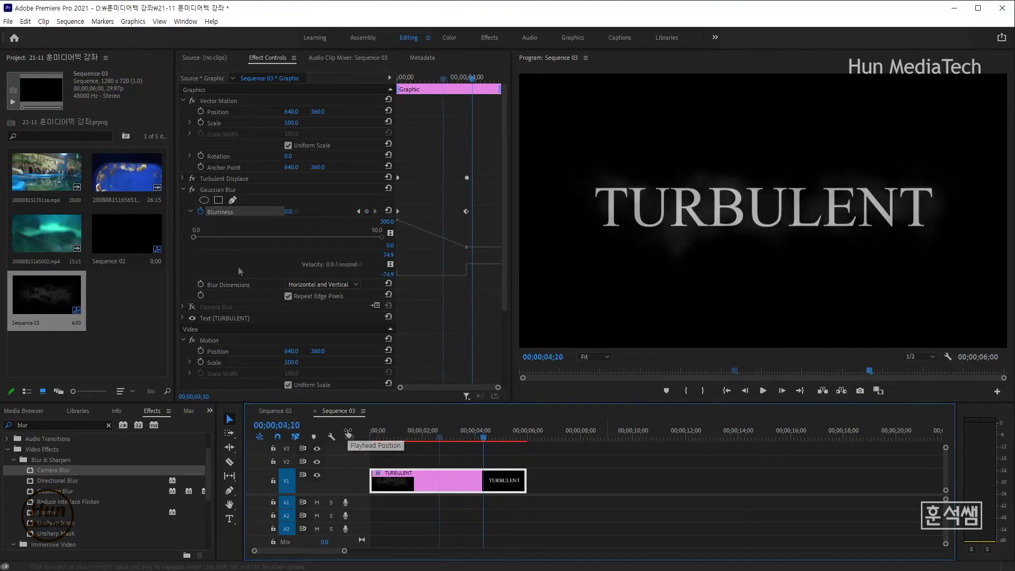
drag(389, 438, 371, 438)
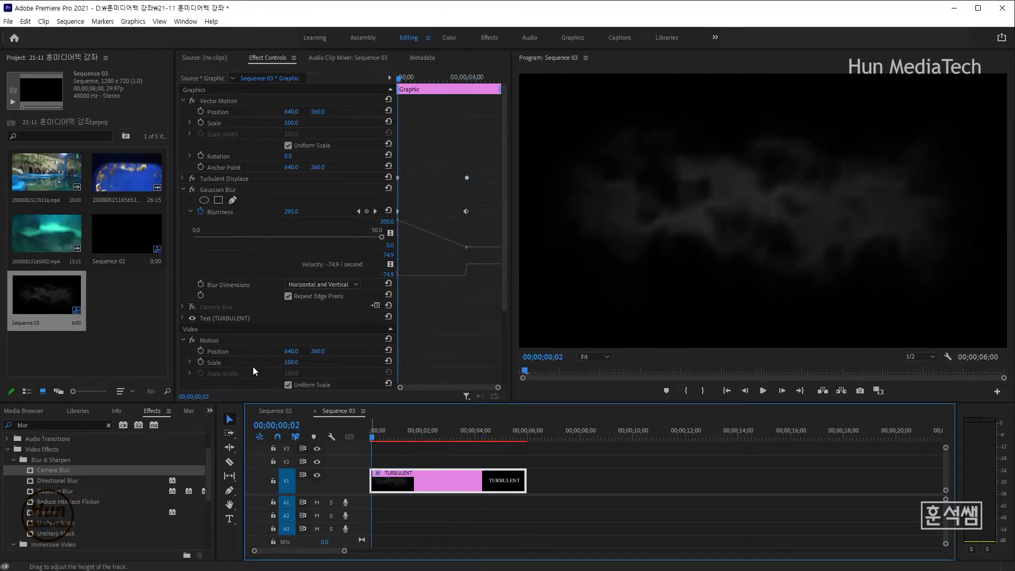
Delete the Camera Blur effect from the TURBULENT text layer
click(213, 318)
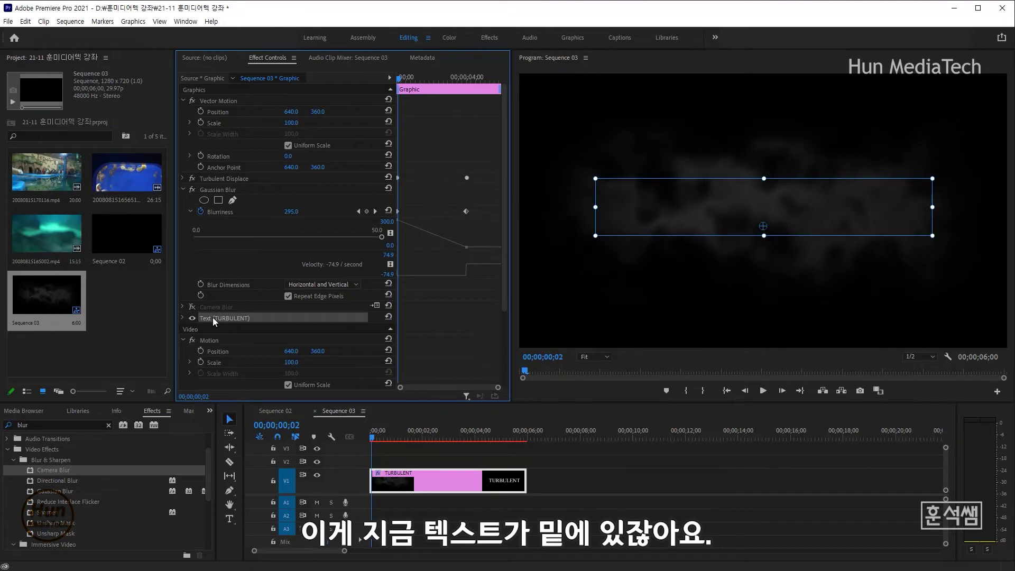
click(216, 307)
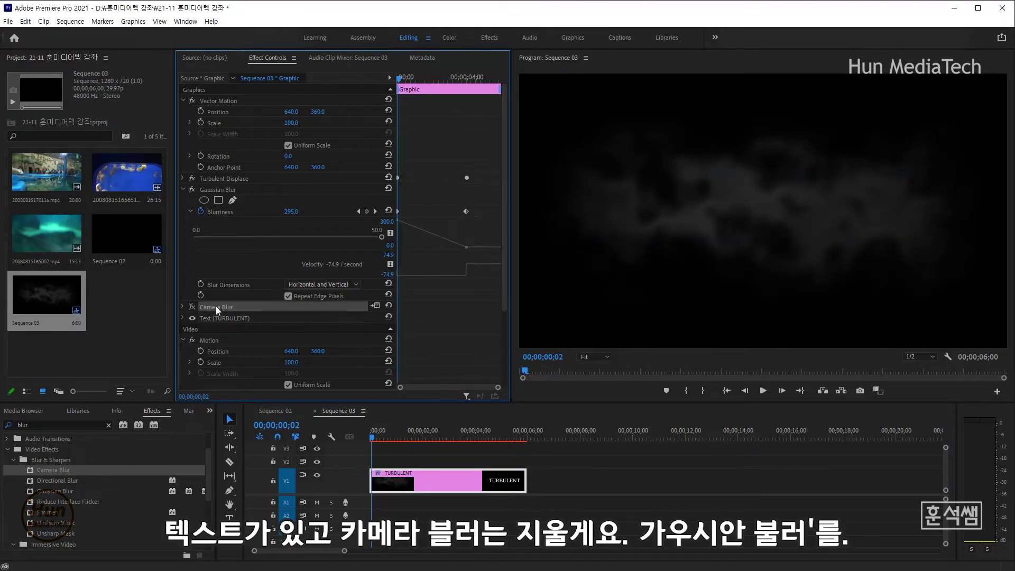
key(Delete)
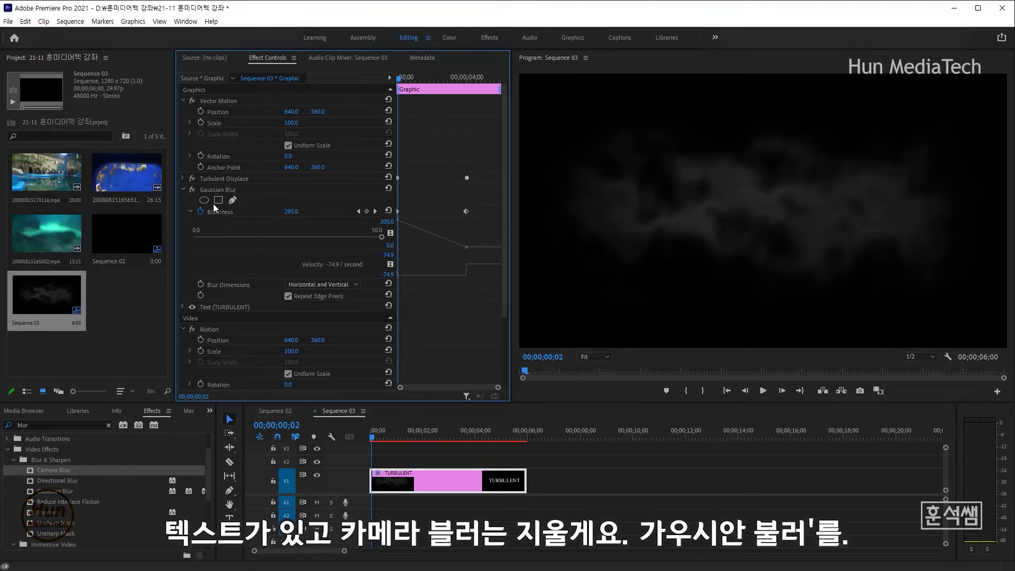
Move Gaussian Blur above Turbulent Displace in the effect stack
drag(220, 188, 222, 178)
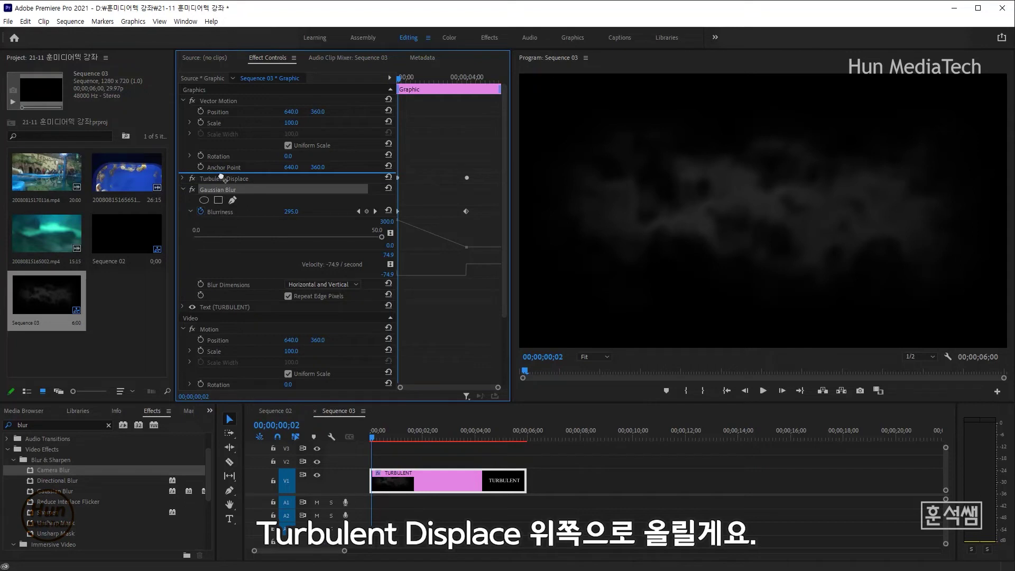
drag(221, 177, 222, 179)
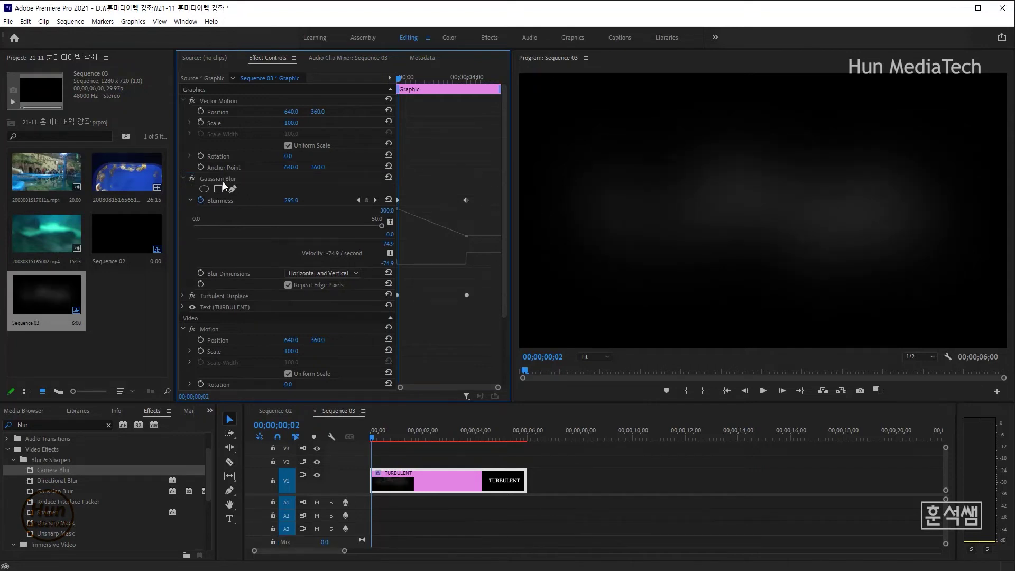
click(223, 306)
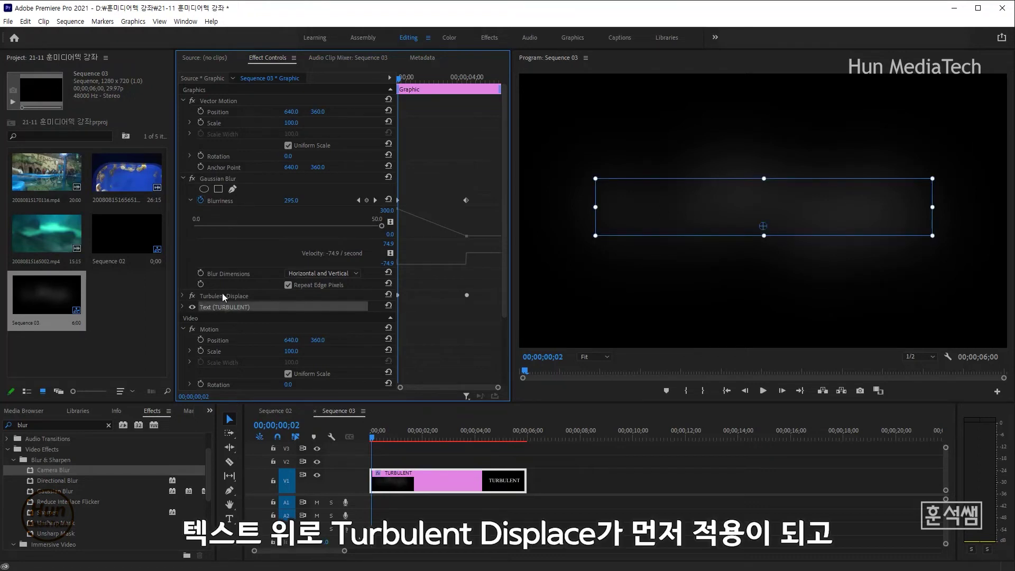
click(223, 296)
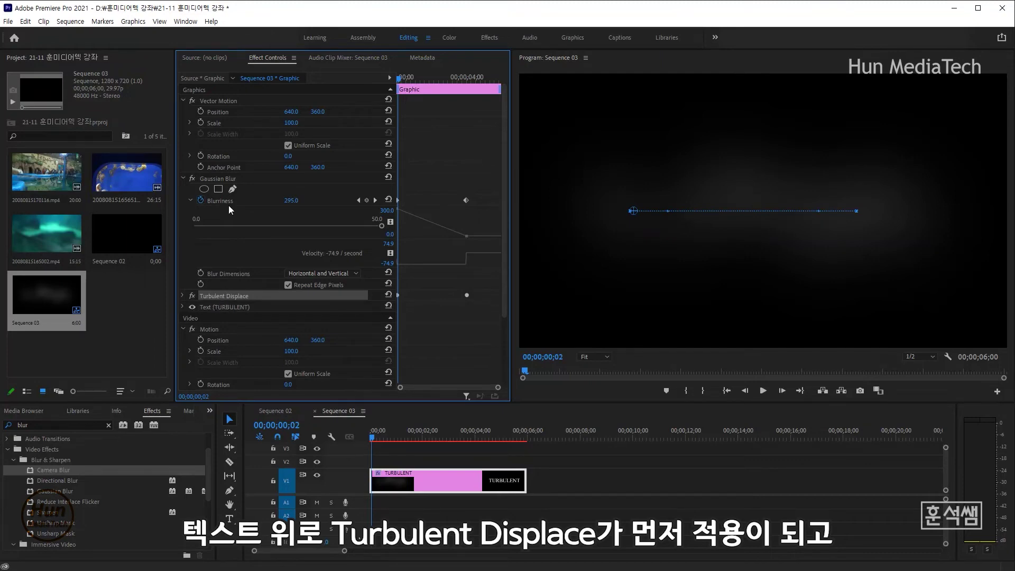
click(224, 179)
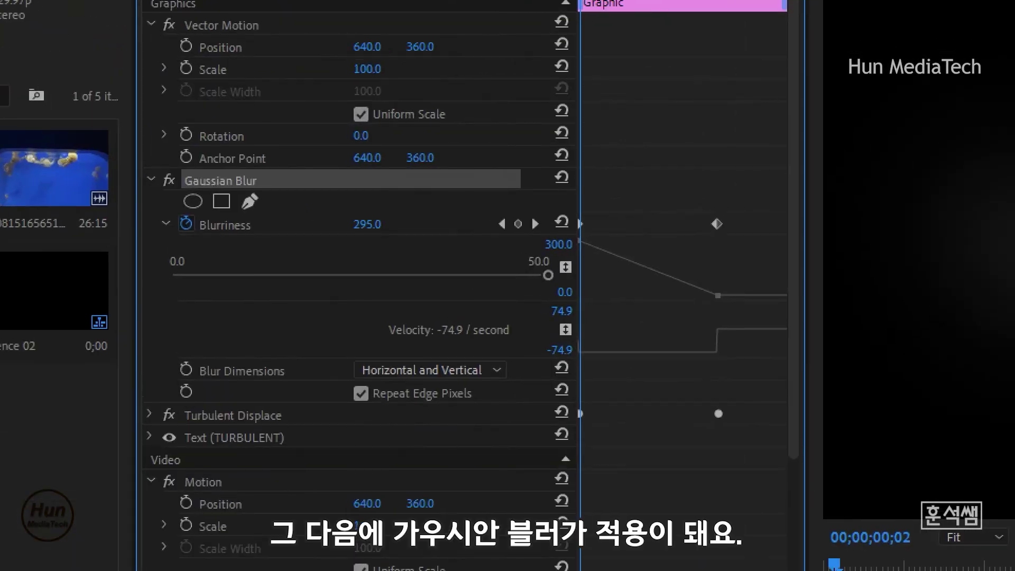
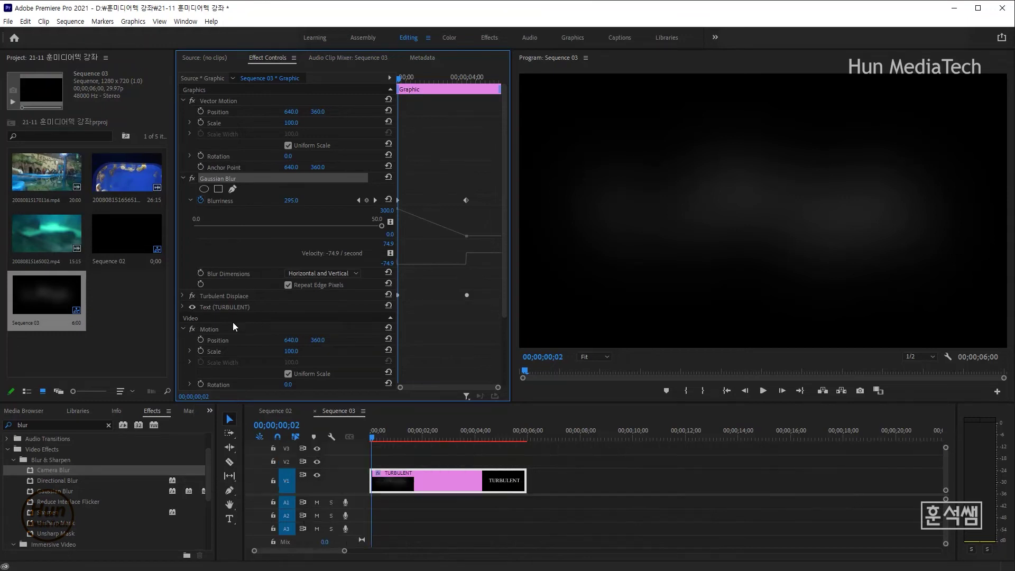
Select the TURBULENT text layer at the first frame and compare it with Gaussian Blur off and on
click(231, 308)
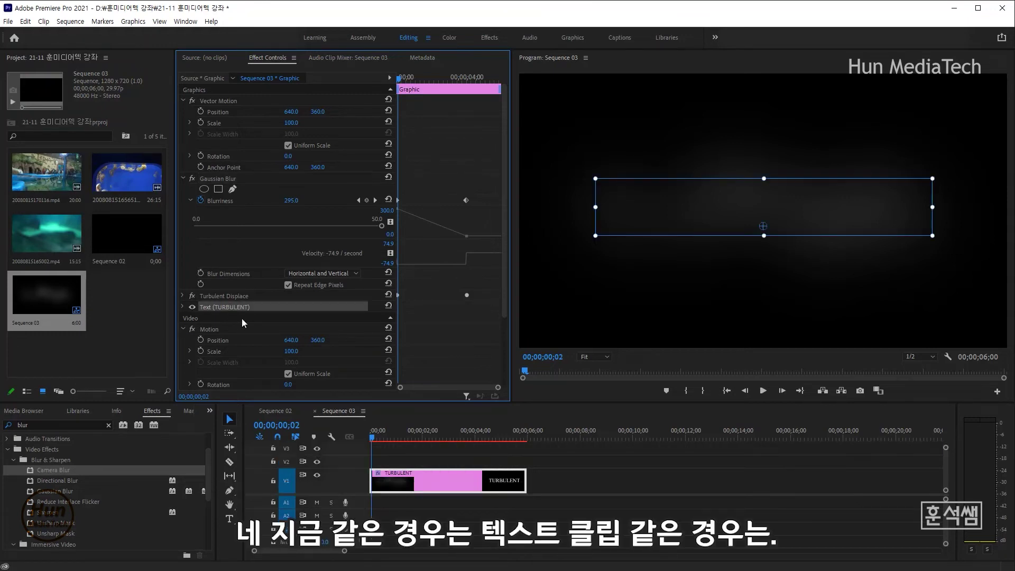
click(367, 434)
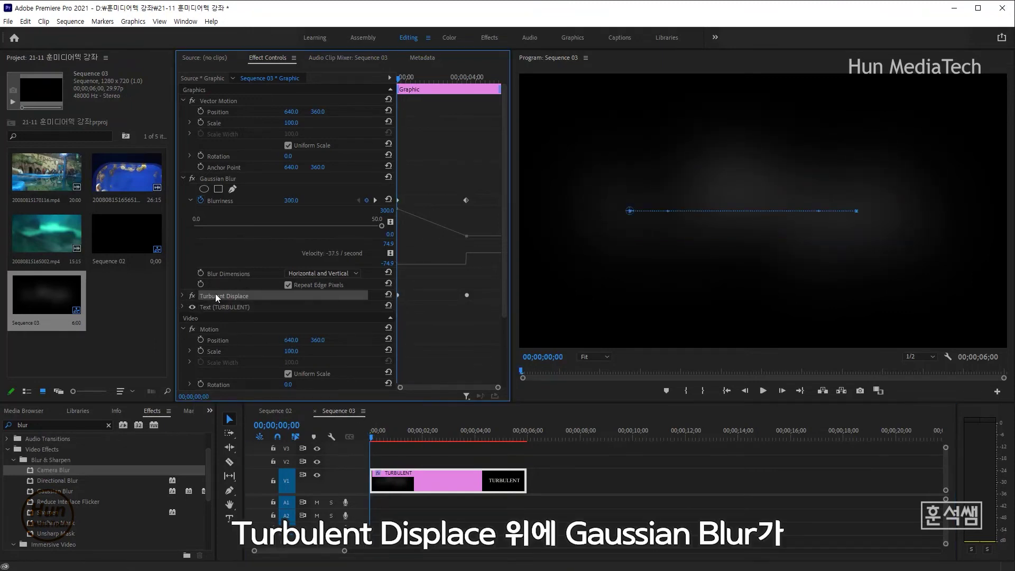
click(192, 178)
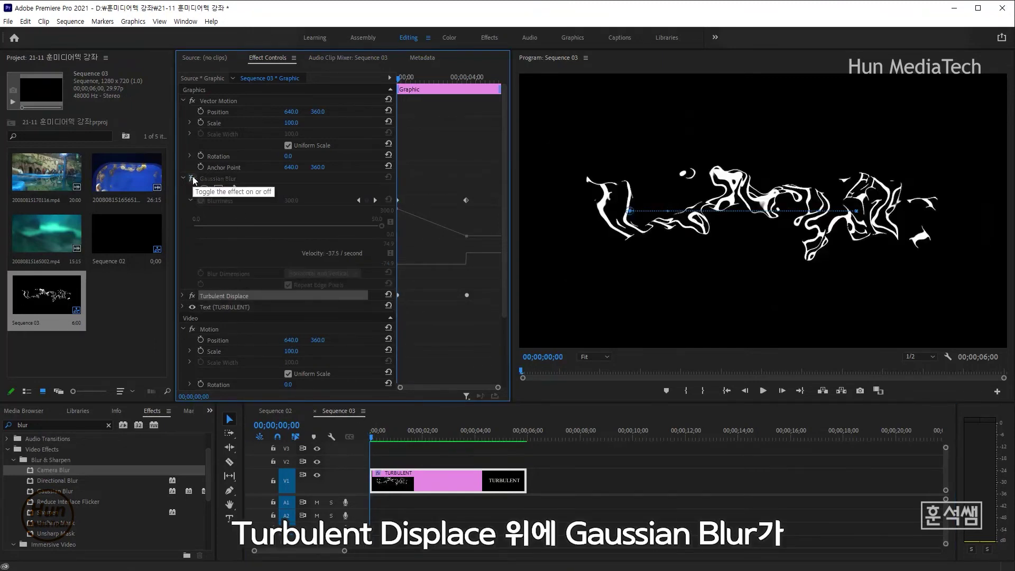
click(192, 177)
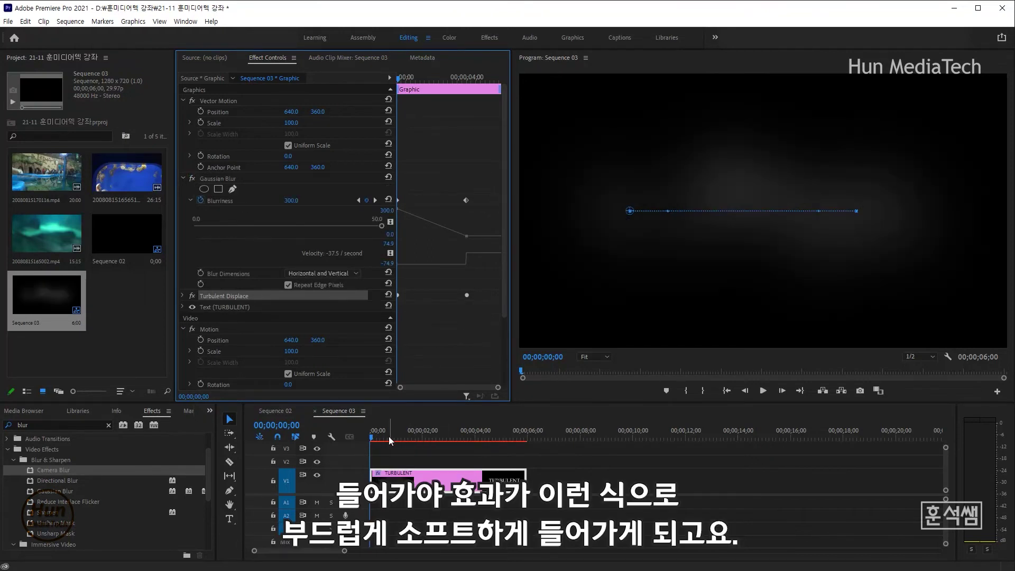
Delete the later Blurriness keyframe so the blur holds at 300
click(363, 438)
click(466, 200)
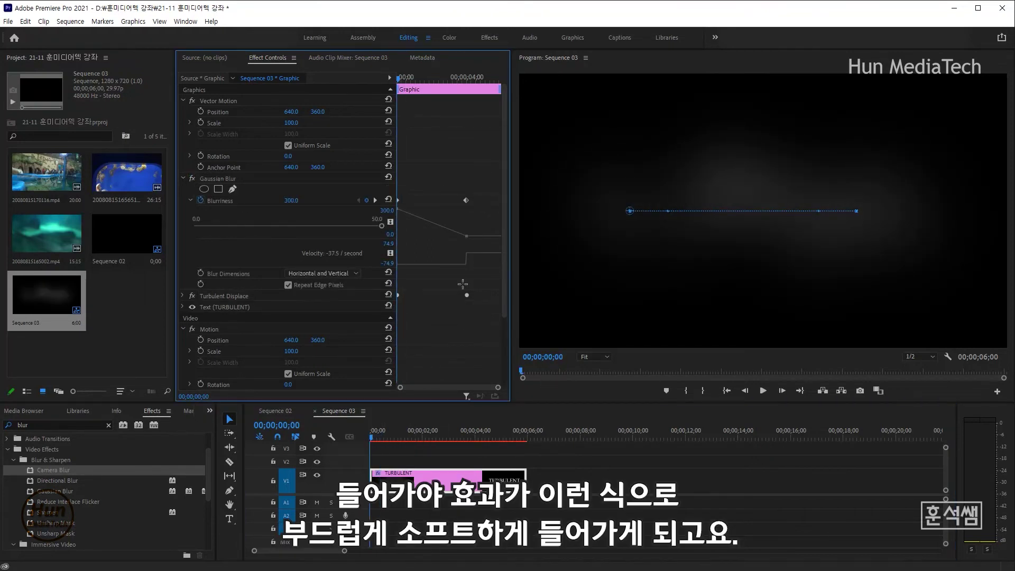
key(Delete)
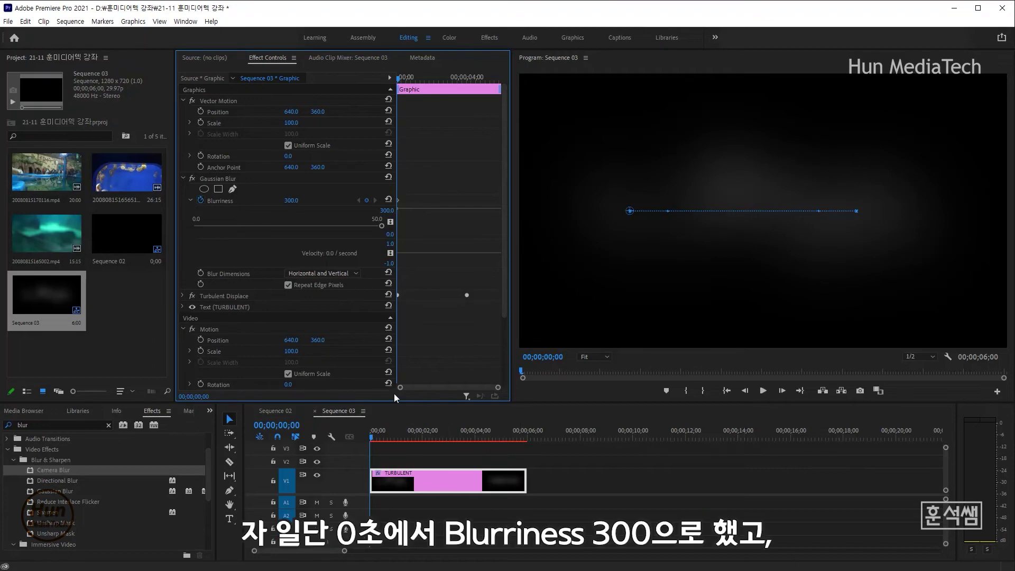
Add a Blurriness keyframe of 0 at 4 seconds (timecode 400), then return the playhead to the start
click(217, 178)
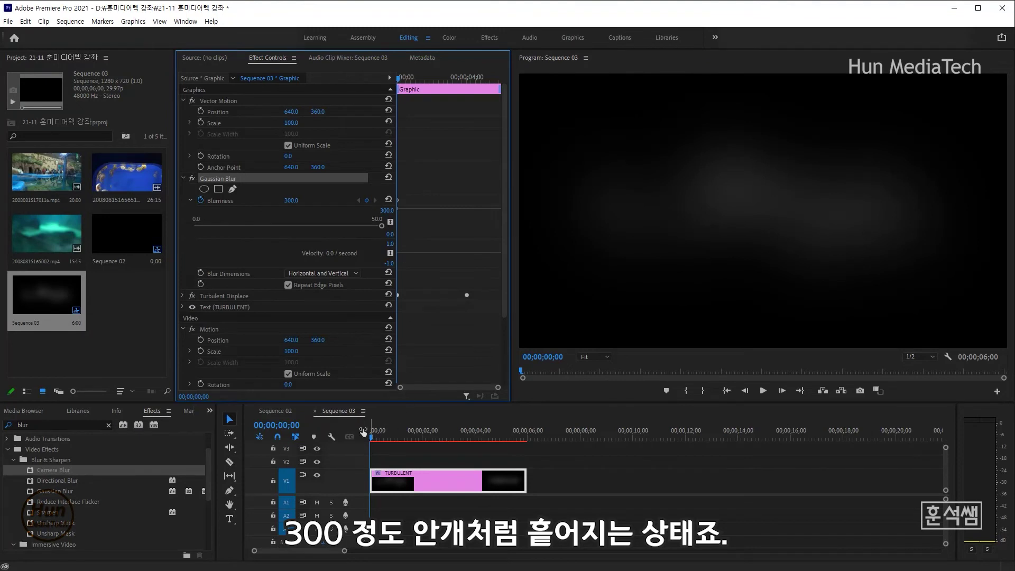
click(284, 426)
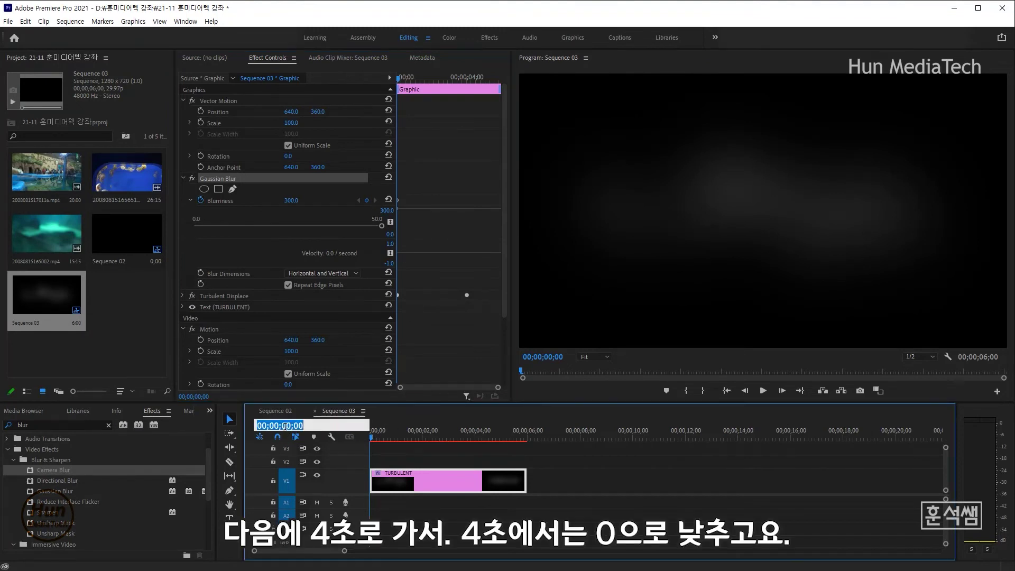
text(400)
key(Return)
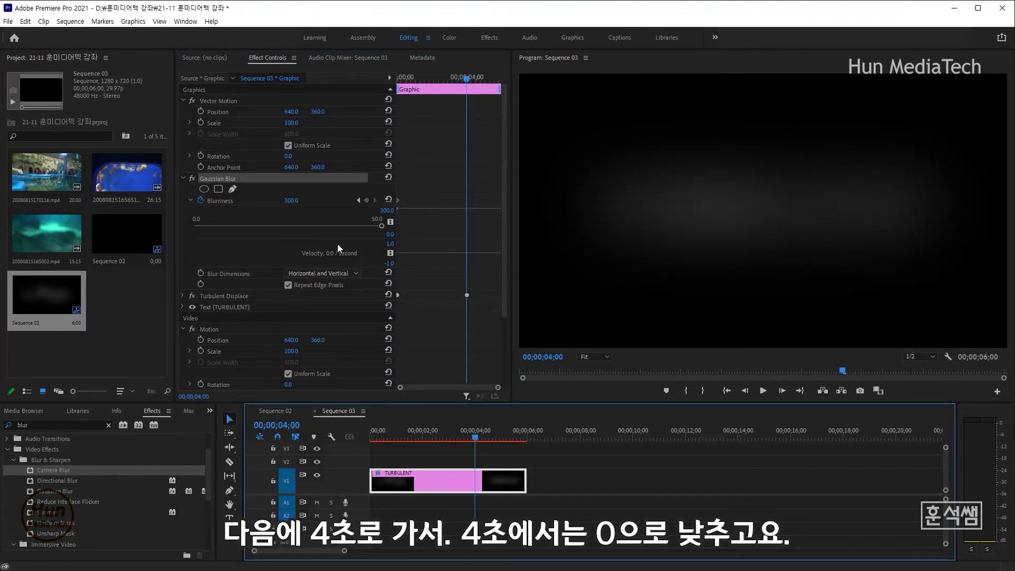
click(291, 200)
text(0)
key(Return)
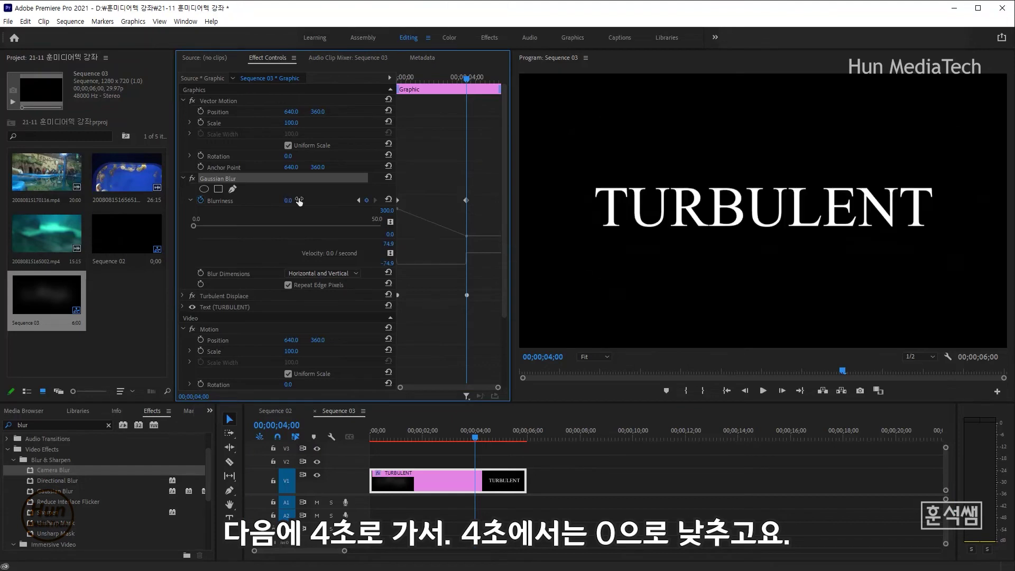
drag(388, 432, 338, 433)
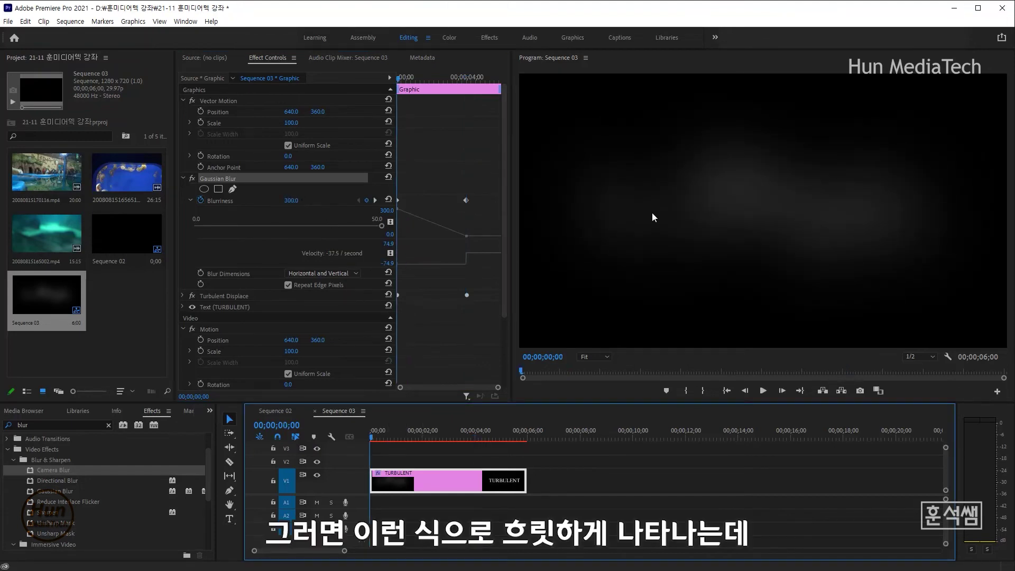
key(space)
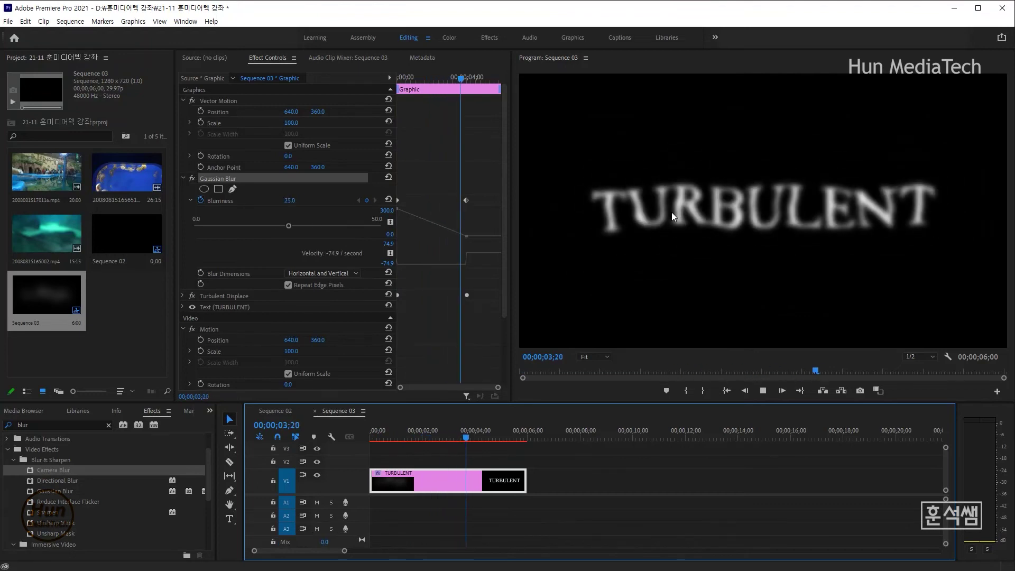
key(space)
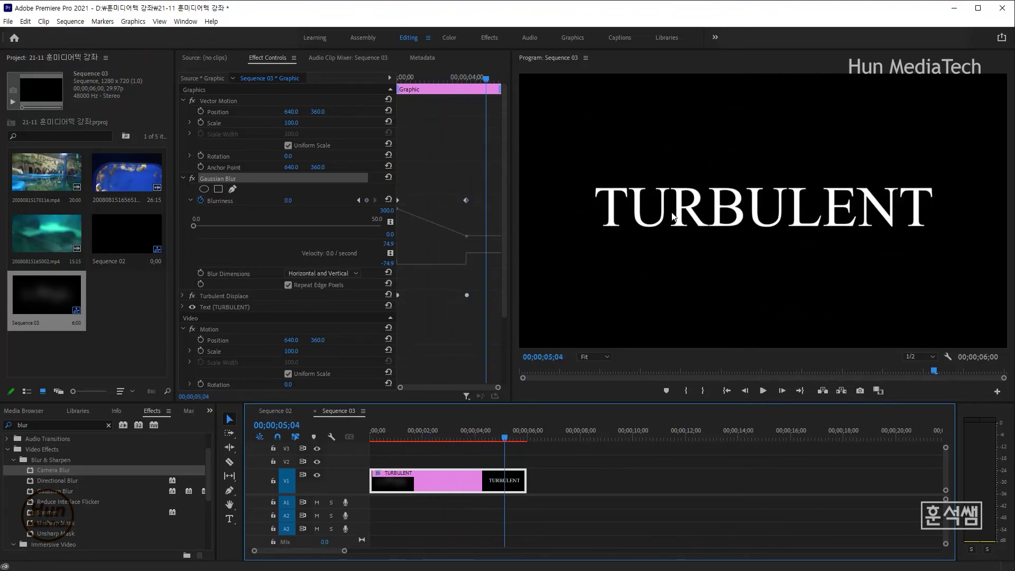
key(Home)
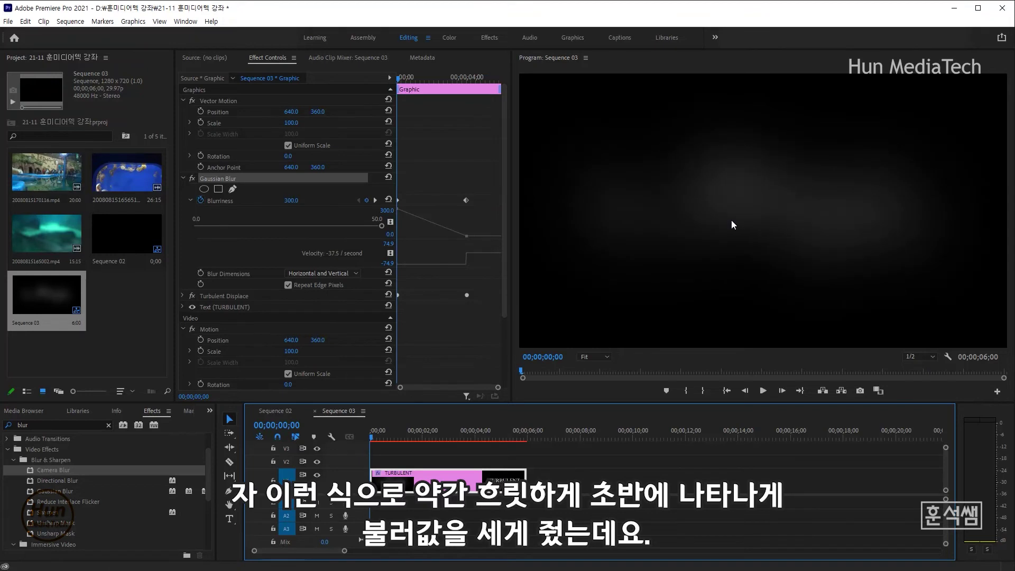
key(space)
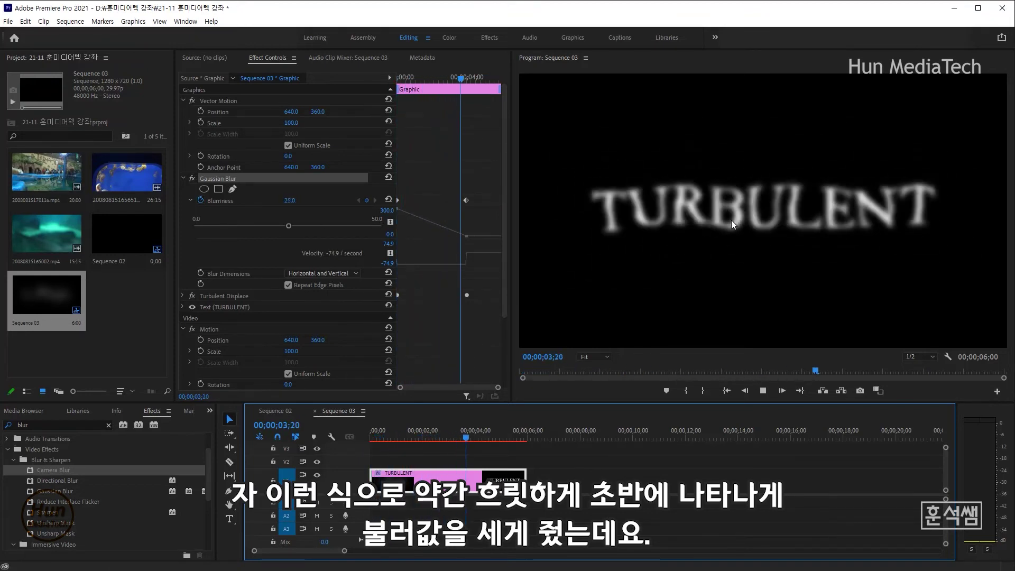
key(space)
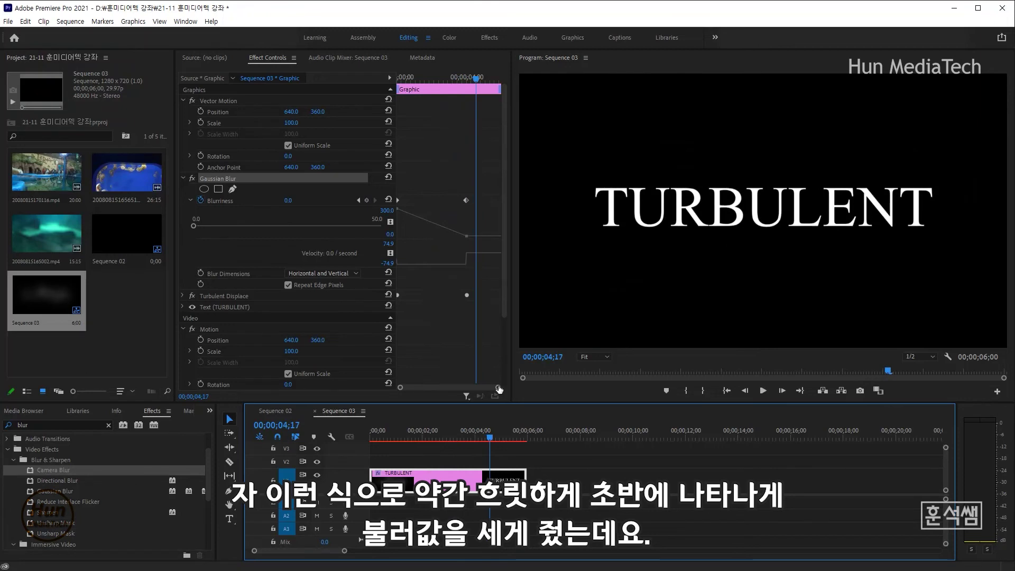
click(193, 180)
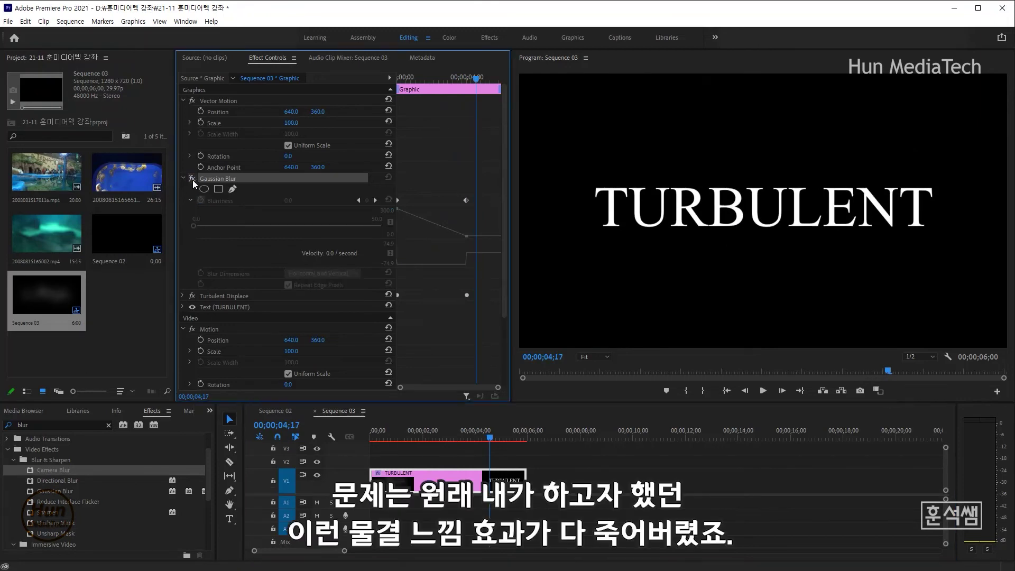
click(372, 431)
key(space)
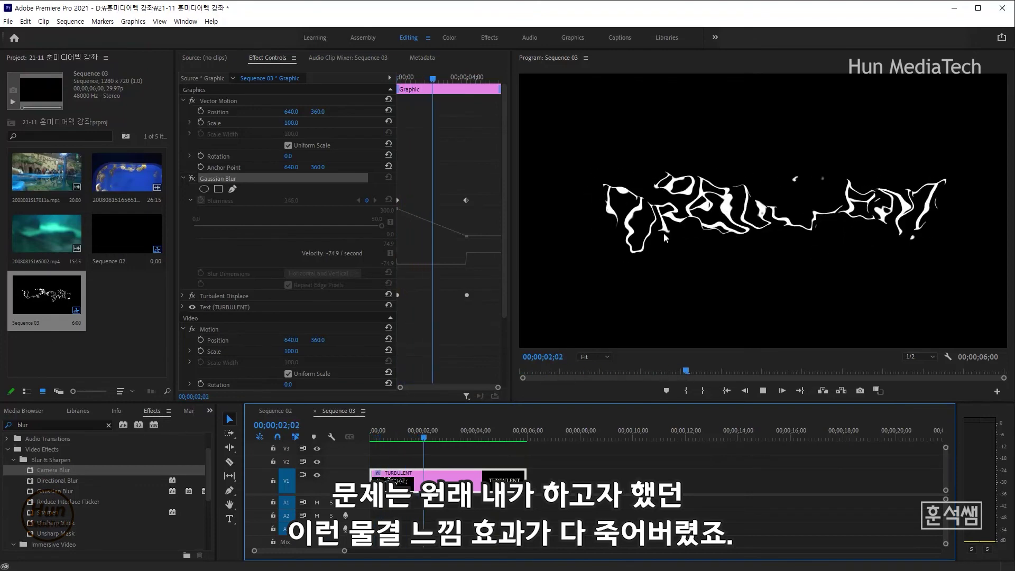
key(space)
key(Home)
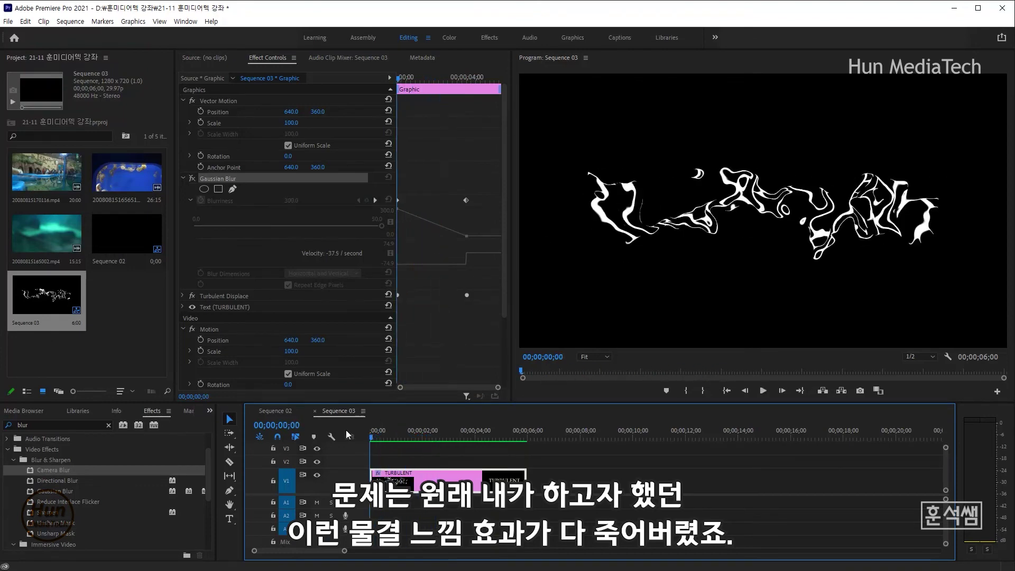
click(193, 178)
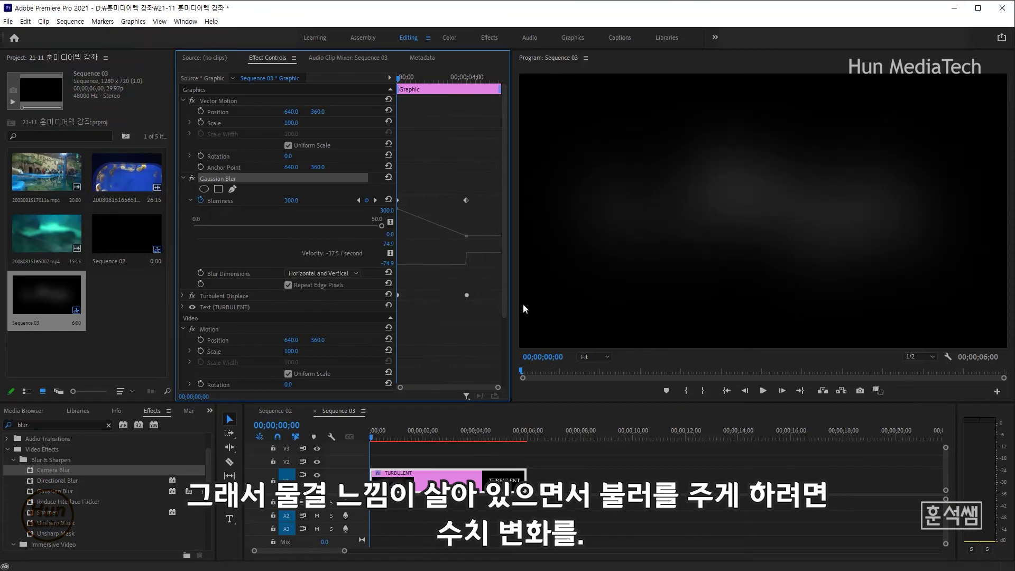
Widen Effect Controls, enlarge the Blurriness graph, and marquee-select both keyframes to show velocity handles
drag(511, 294, 550, 296)
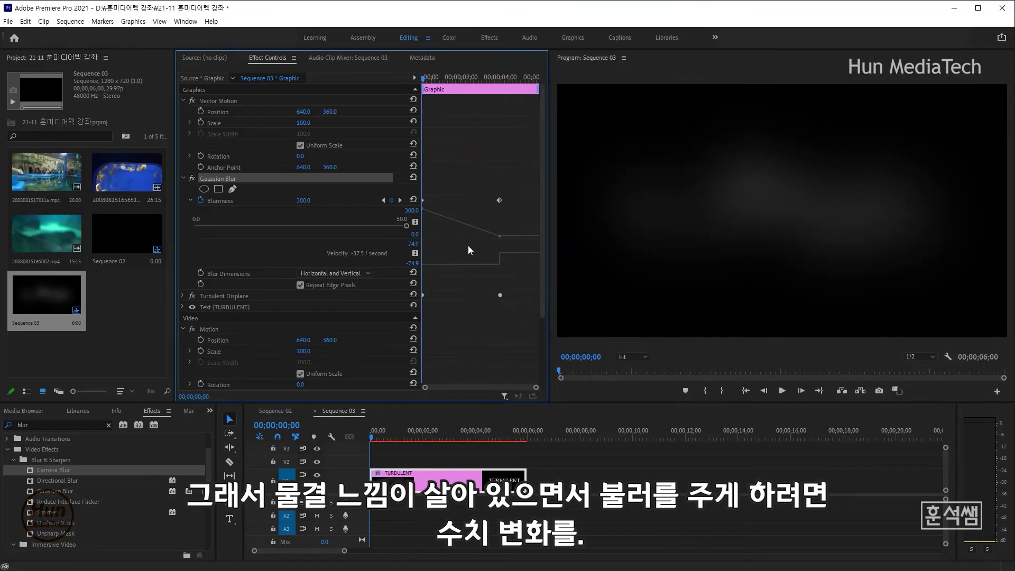
drag(421, 241, 386, 233)
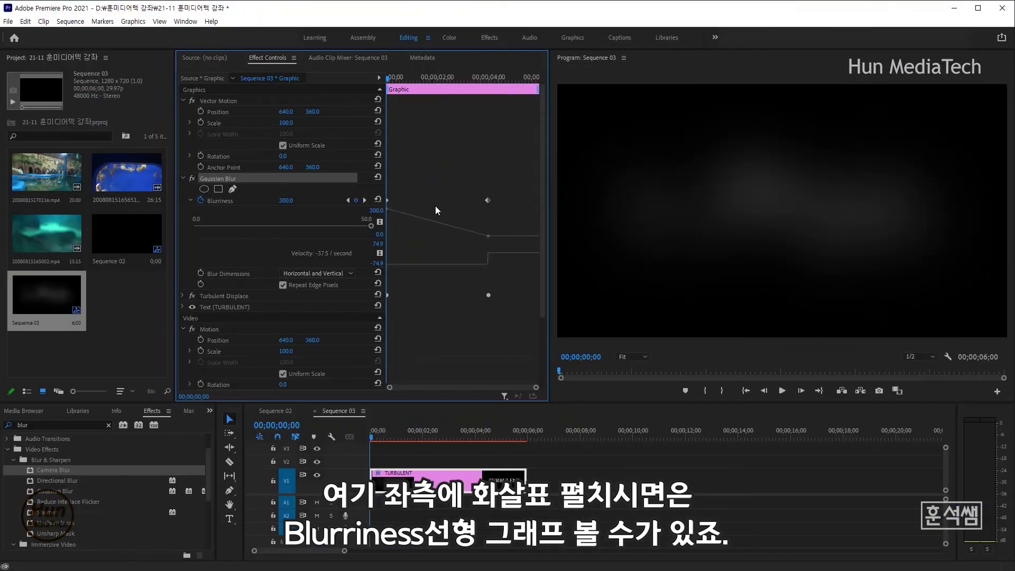
click(443, 239)
drag(443, 239, 444, 273)
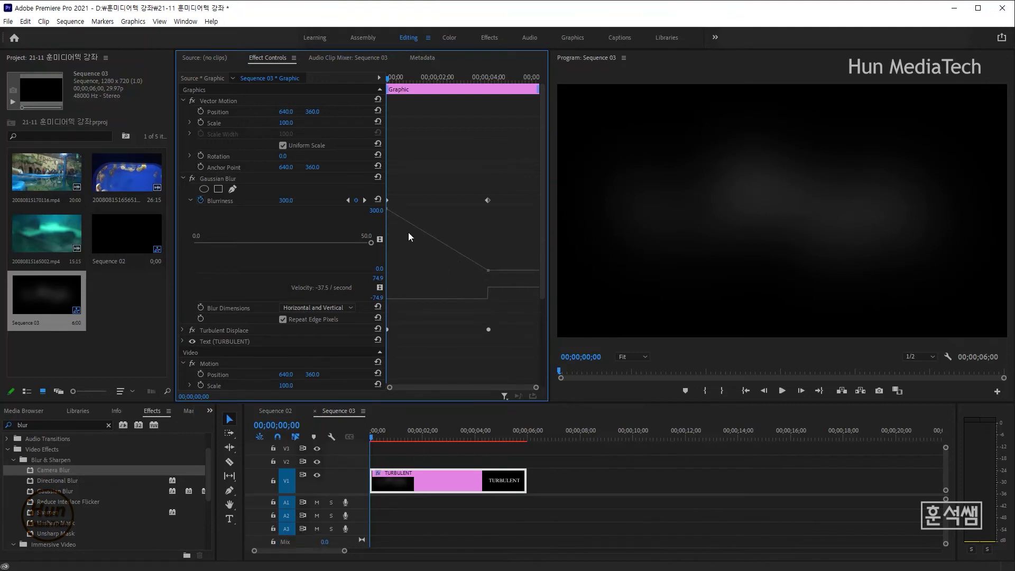
drag(514, 251, 478, 307)
drag(508, 258, 482, 308)
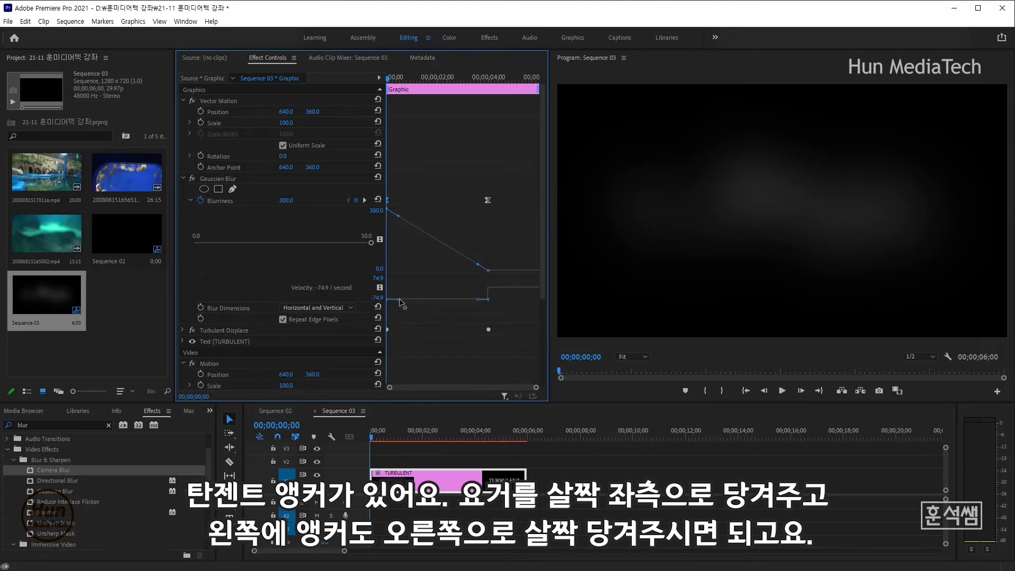
At frame 20, drag the first Blurriness keyframe's Bezier handle to steepen the initial blur drop-off
click(290, 425)
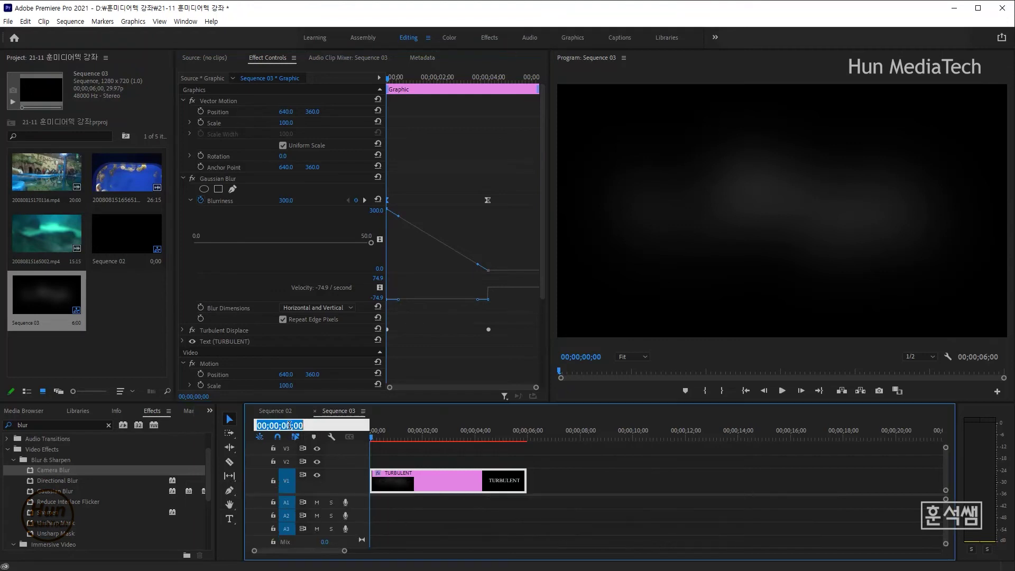
text(20)
key(Return)
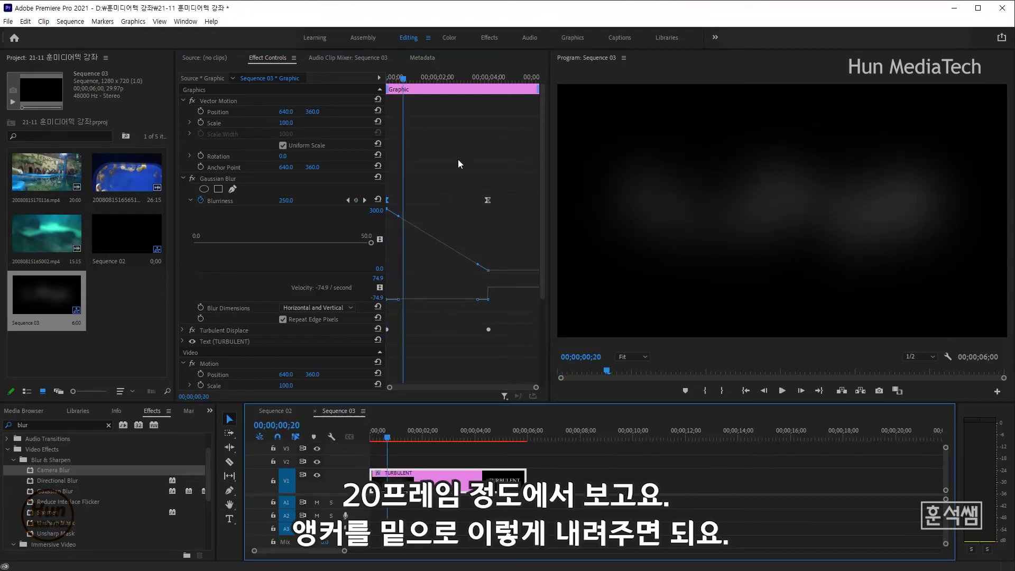
drag(398, 216, 394, 254)
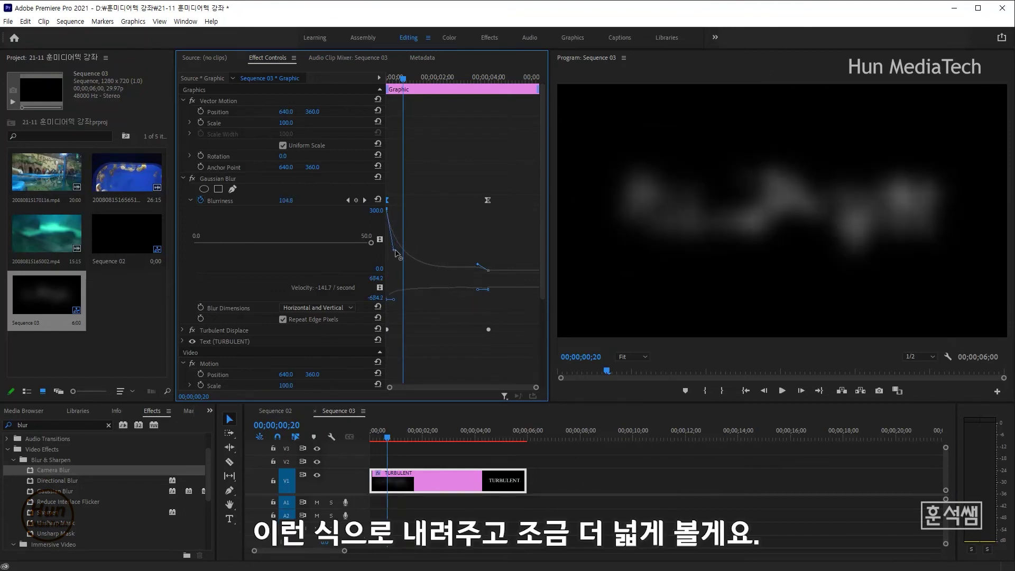
mouse_move(479, 274)
mouse_down()
mouse_move(480, 299)
mouse_move(474, 293)
mouse_up()
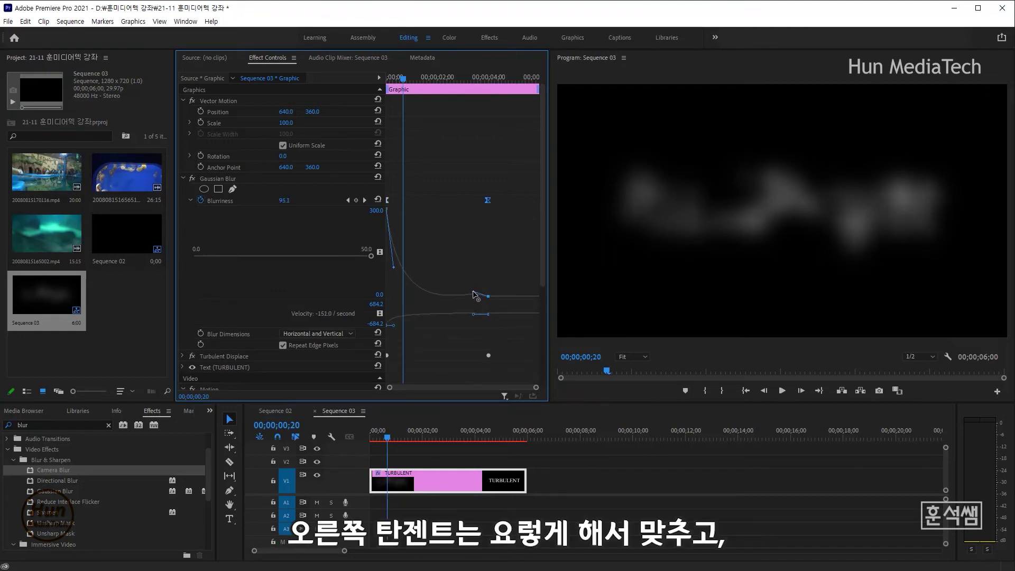
drag(396, 269, 386, 256)
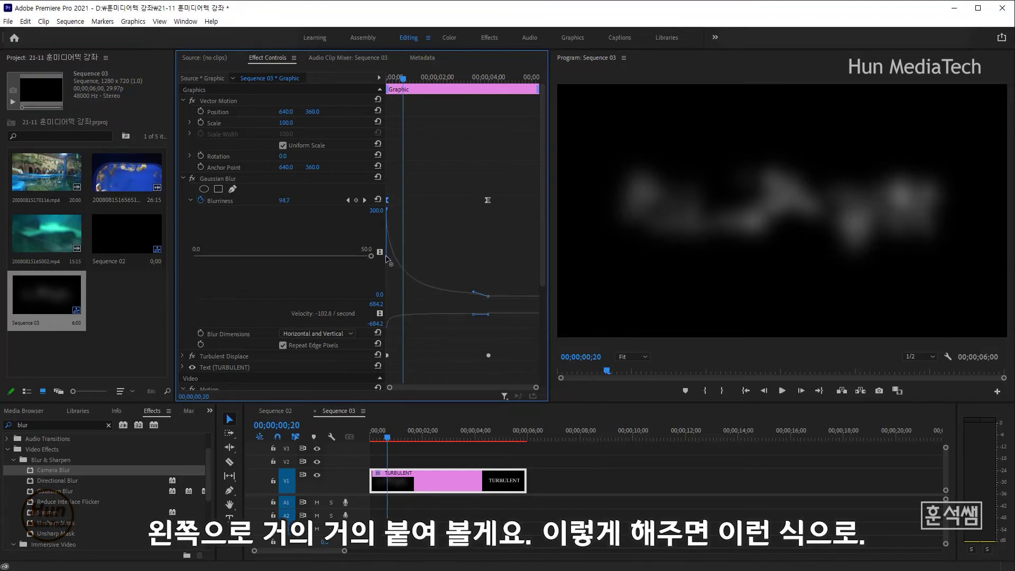
drag(386, 256, 386, 258)
Play the title from the start to preview the blur-to-sharp animation
click(367, 432)
key(space)
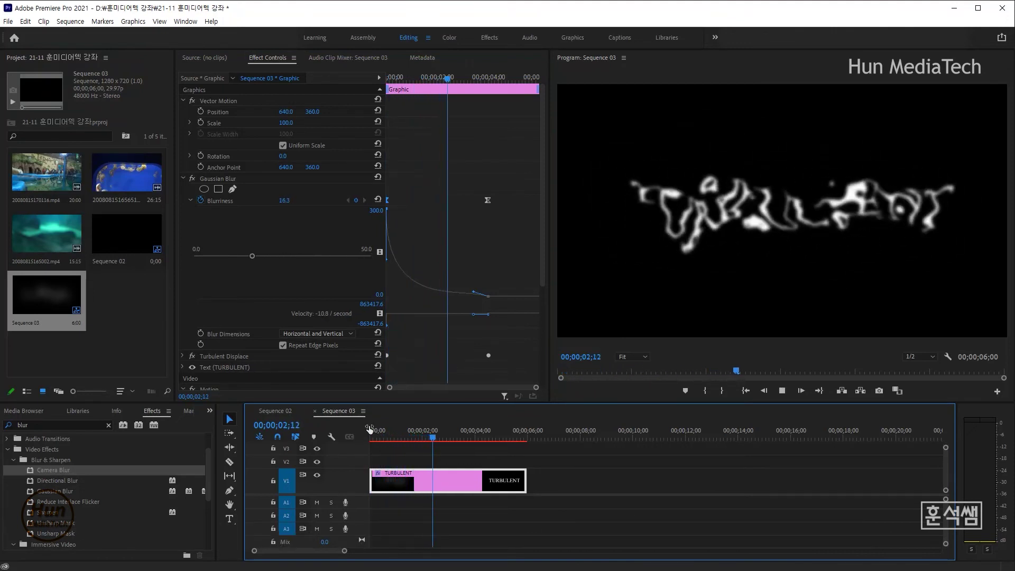
click(367, 433)
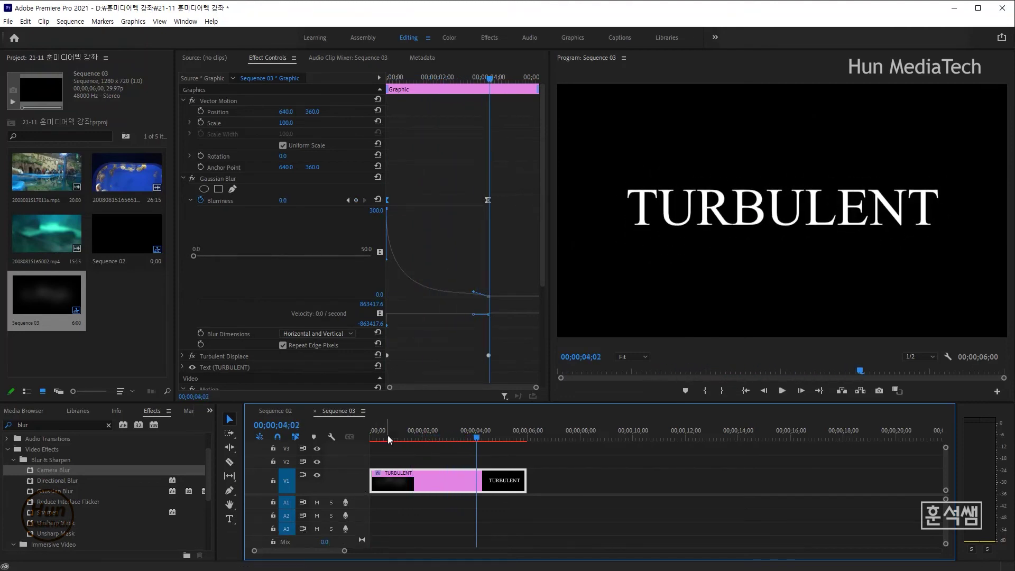
click(370, 433)
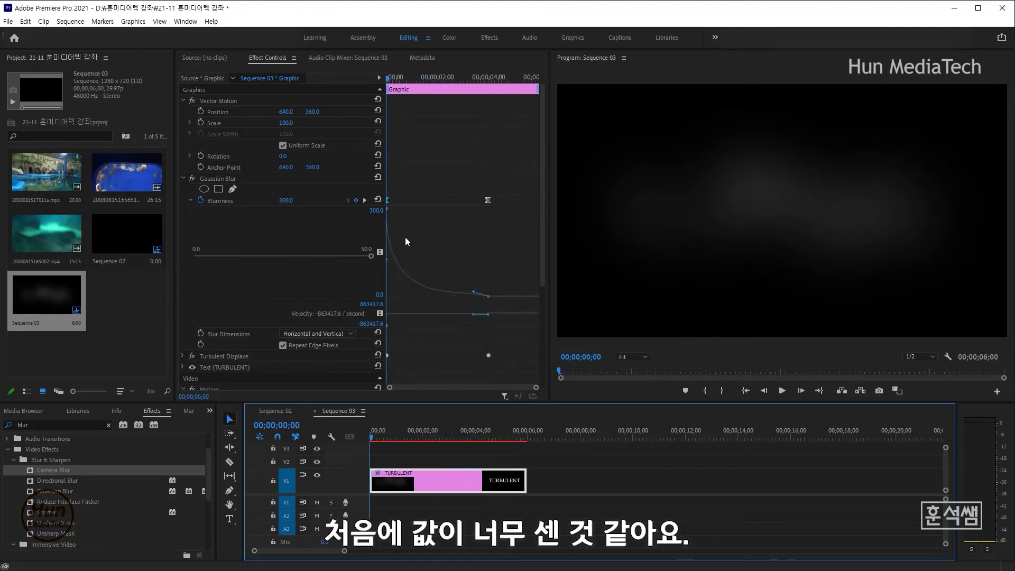
Lower the starting Blurriness value to 200
click(286, 200)
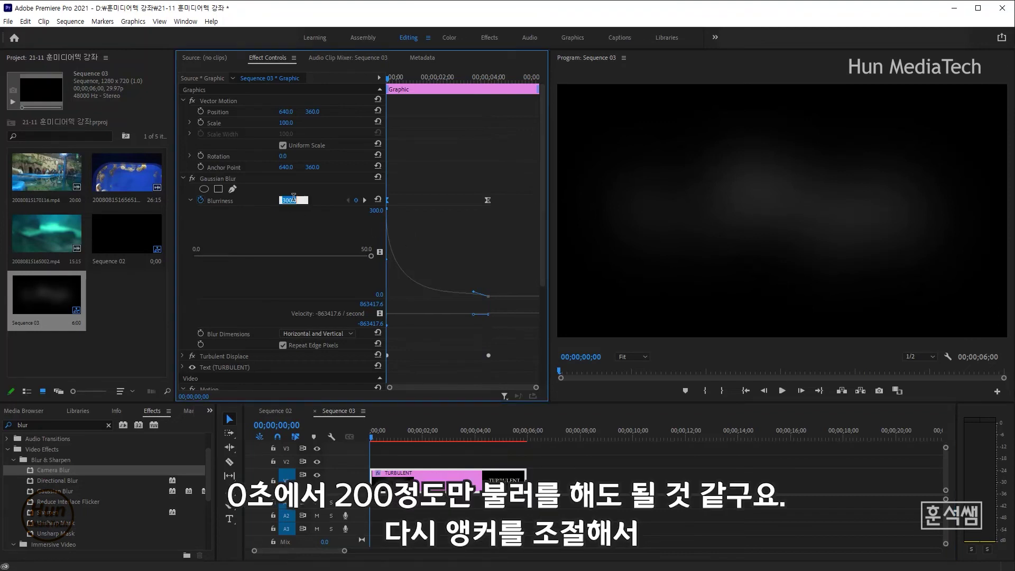
text(200)
key(Return)
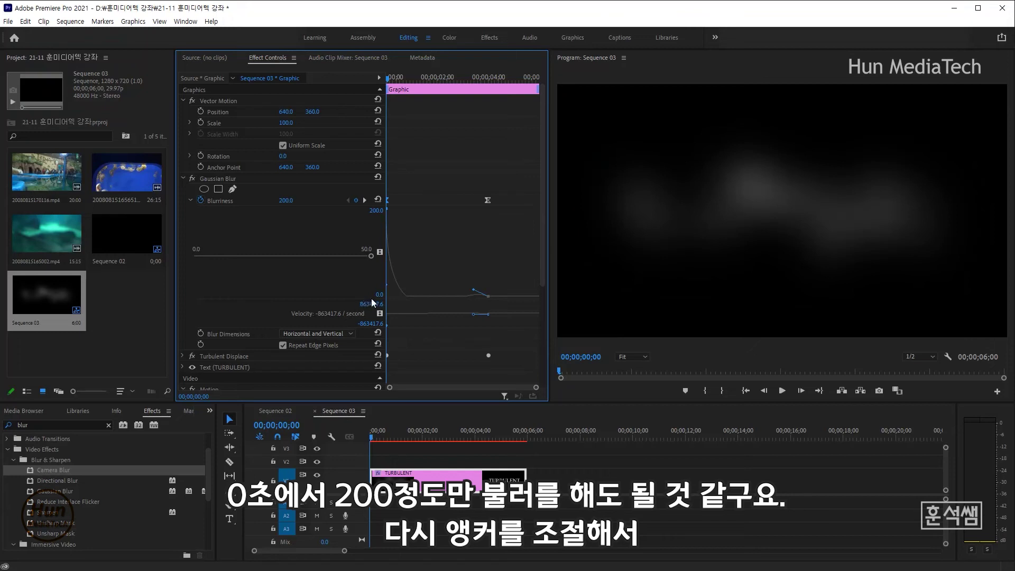
Reshape both Blurriness keyframes' Bezier handles for a more gradual blur ease-out
drag(388, 288, 390, 266)
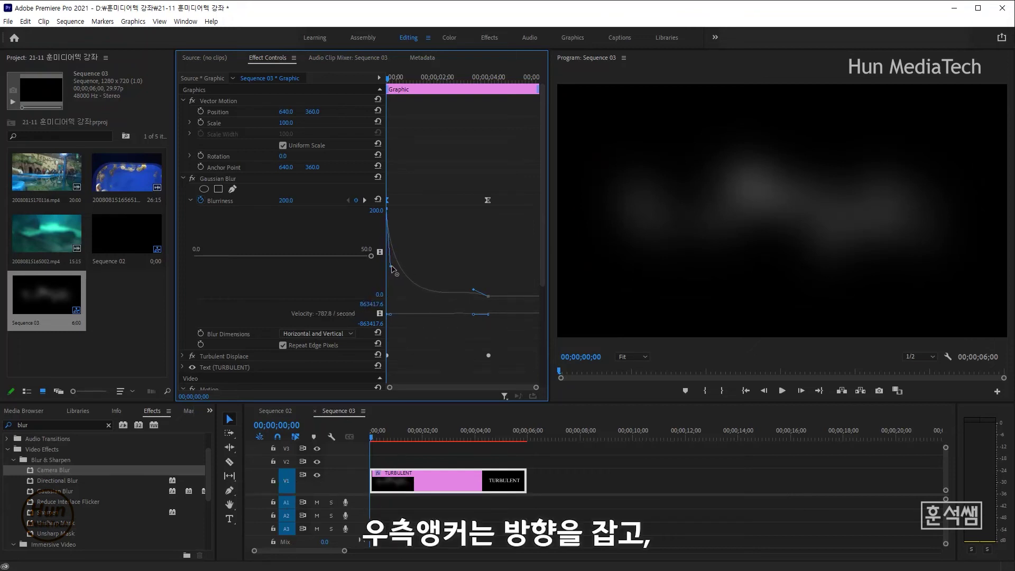
click(474, 290)
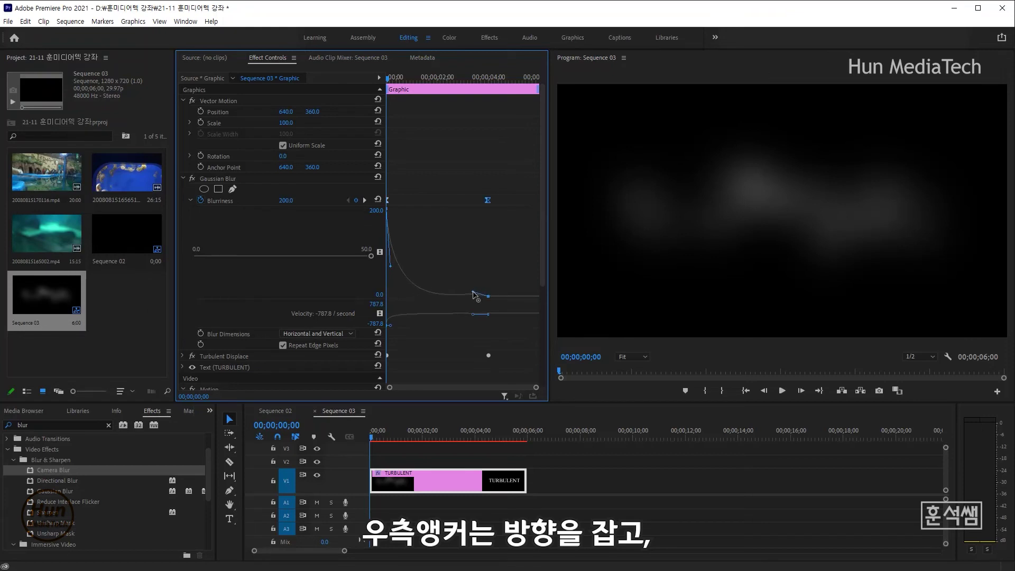
drag(475, 290, 472, 290)
drag(392, 267, 385, 253)
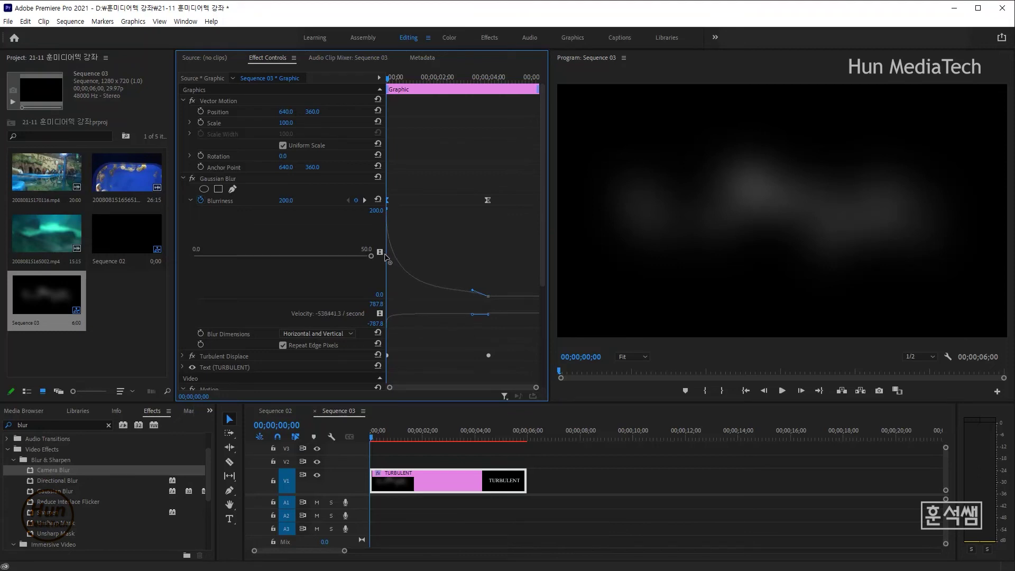
At frame 20, nudge the first keyframe's curve to slightly increase the blur
click(282, 429)
text(20)
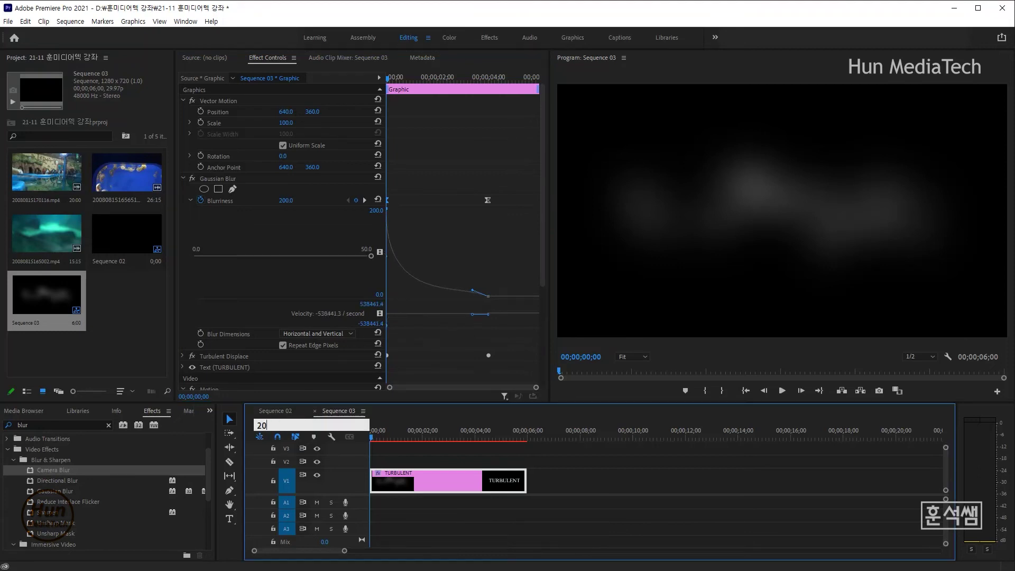
key(Return)
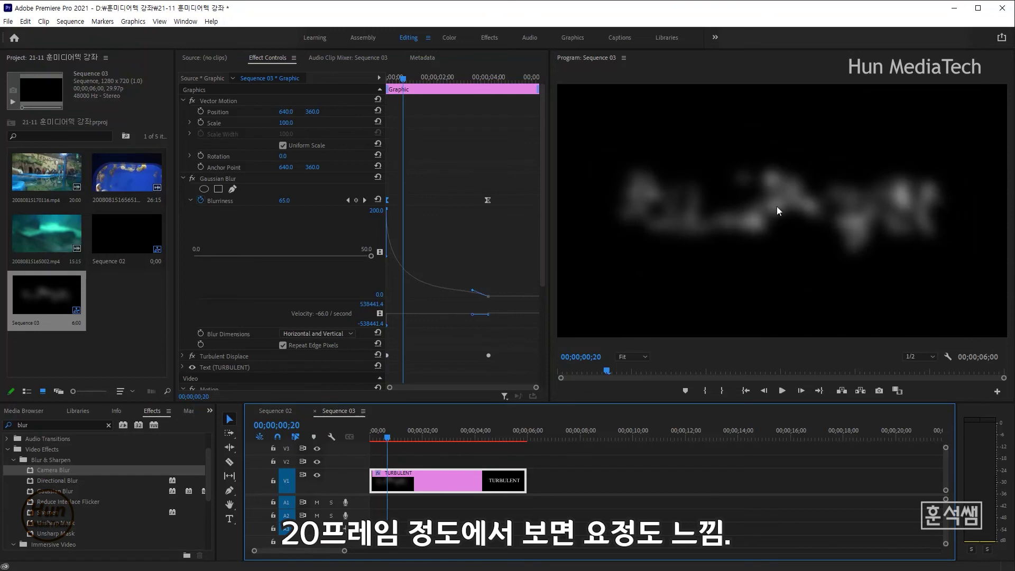
click(388, 260)
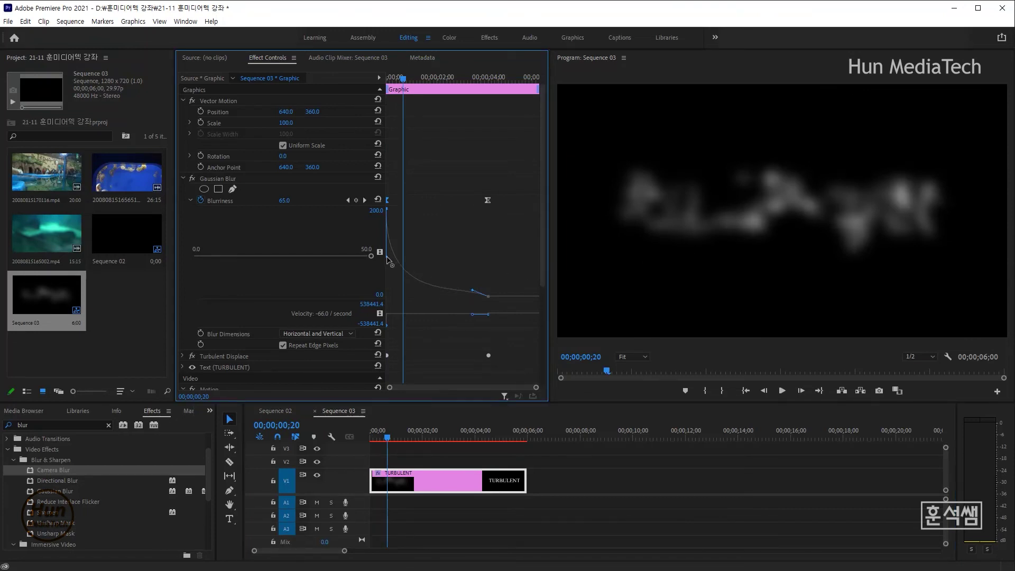
drag(389, 260, 389, 260)
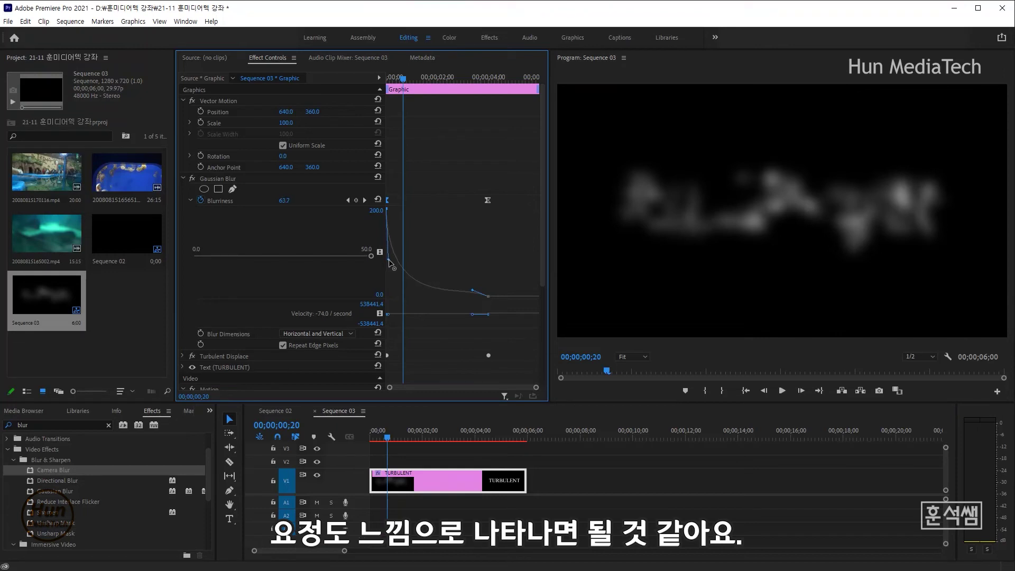
Play the title animation from the start twice to check the blur reveal
click(365, 436)
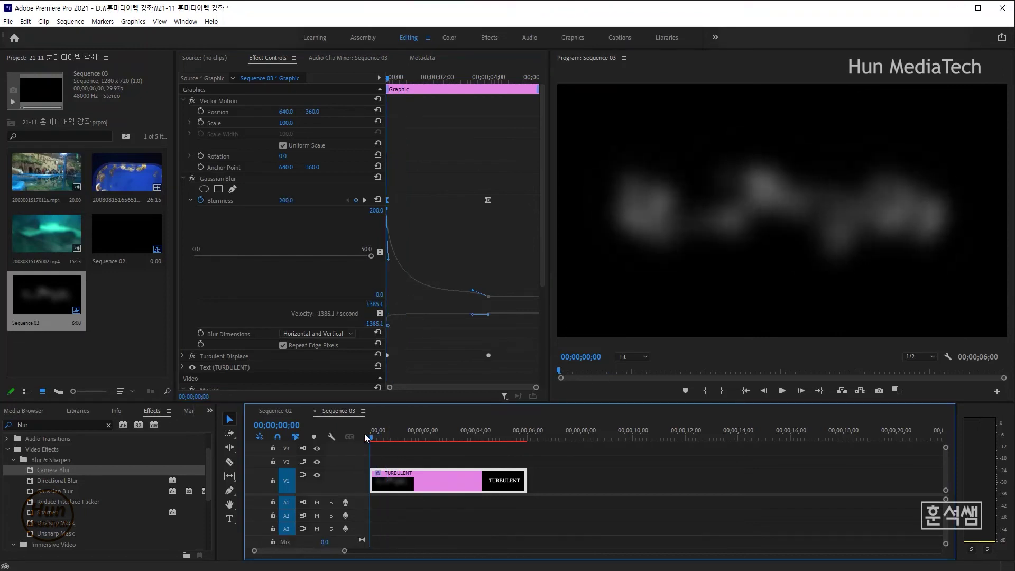
key(space)
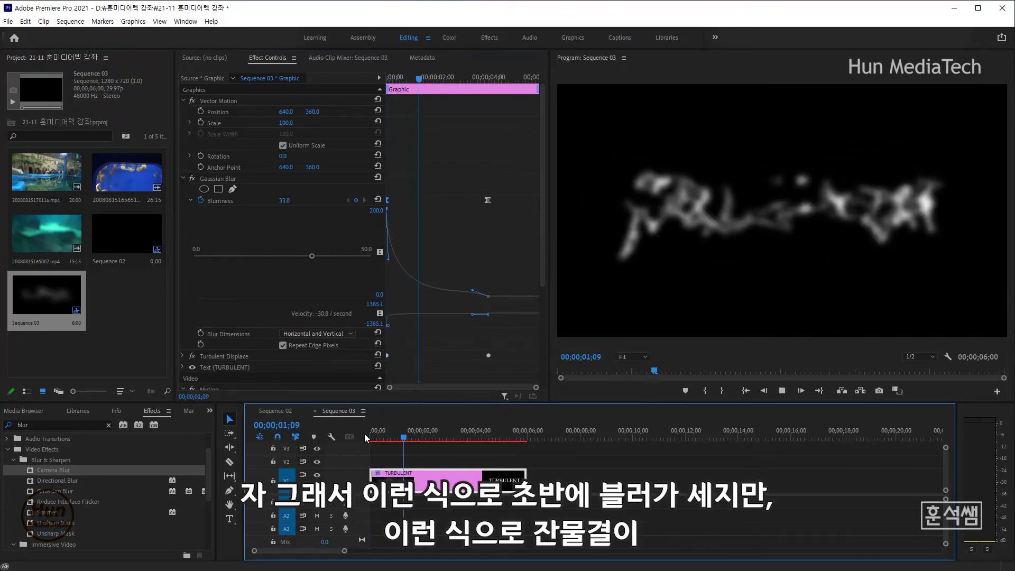
click(371, 438)
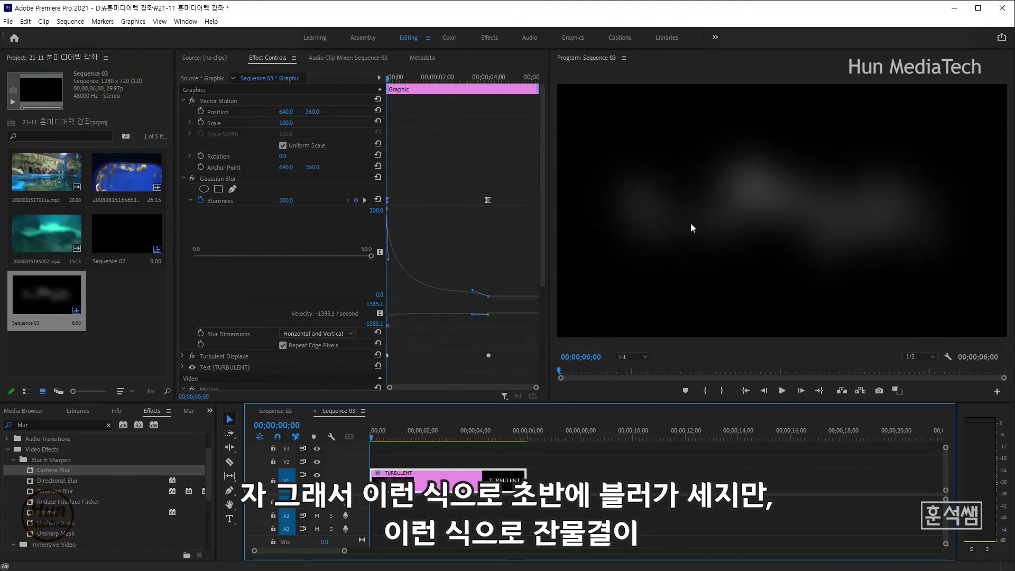
key(space)
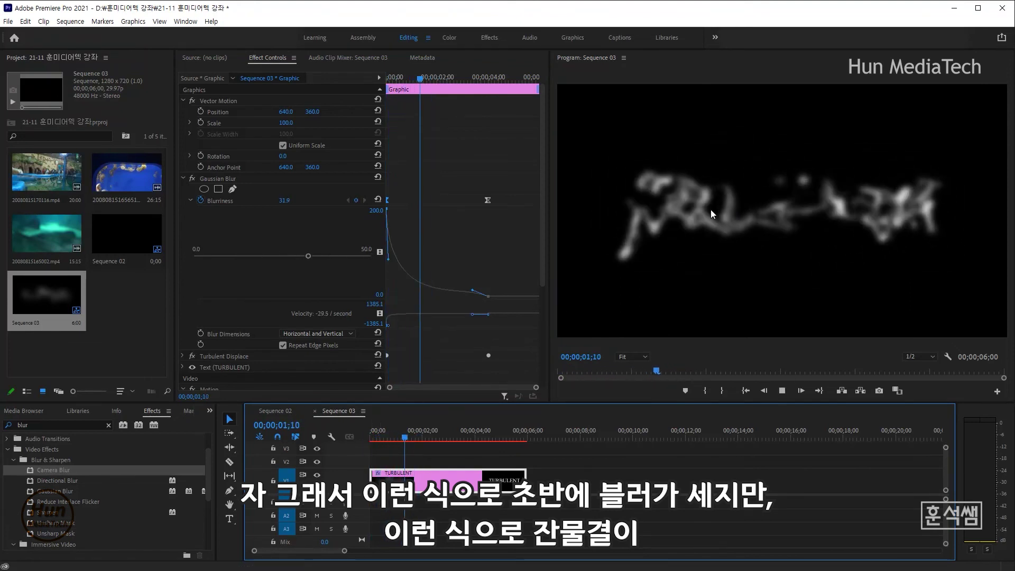
key(space)
key(Home)
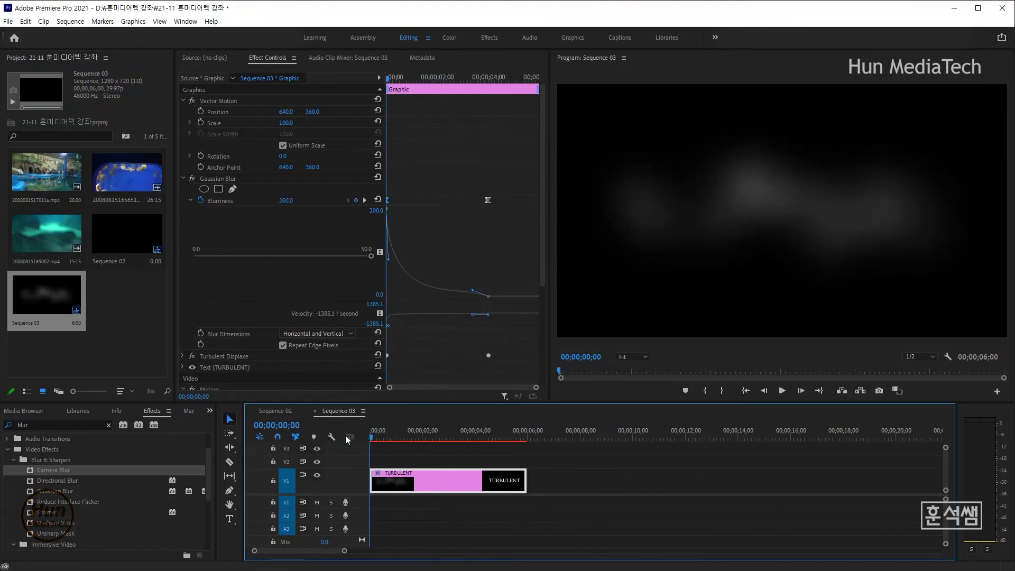
Steepen the blur drop near the first keyframe and replay the revised animation
drag(390, 261, 385, 259)
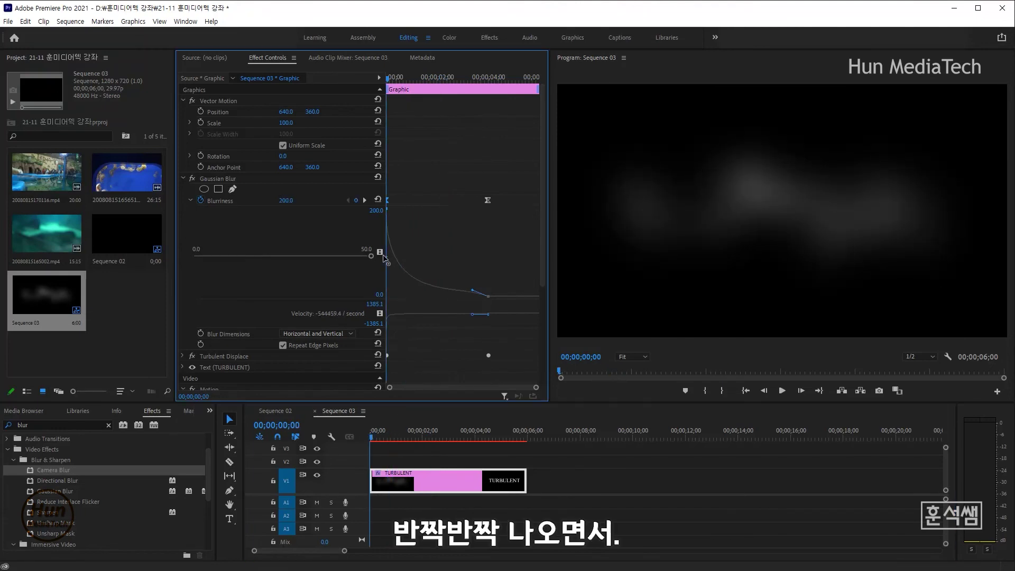
key(space)
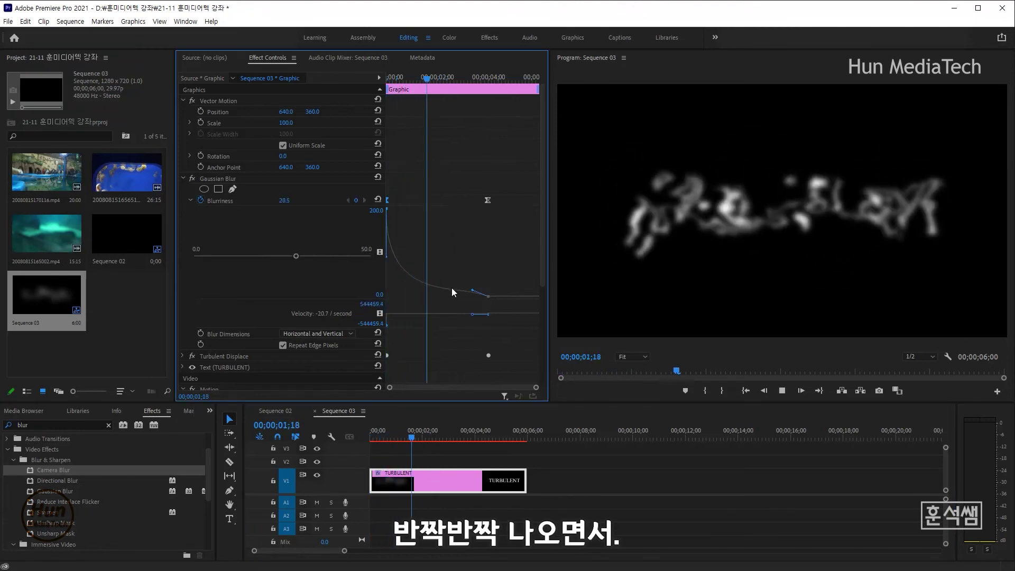
key(space)
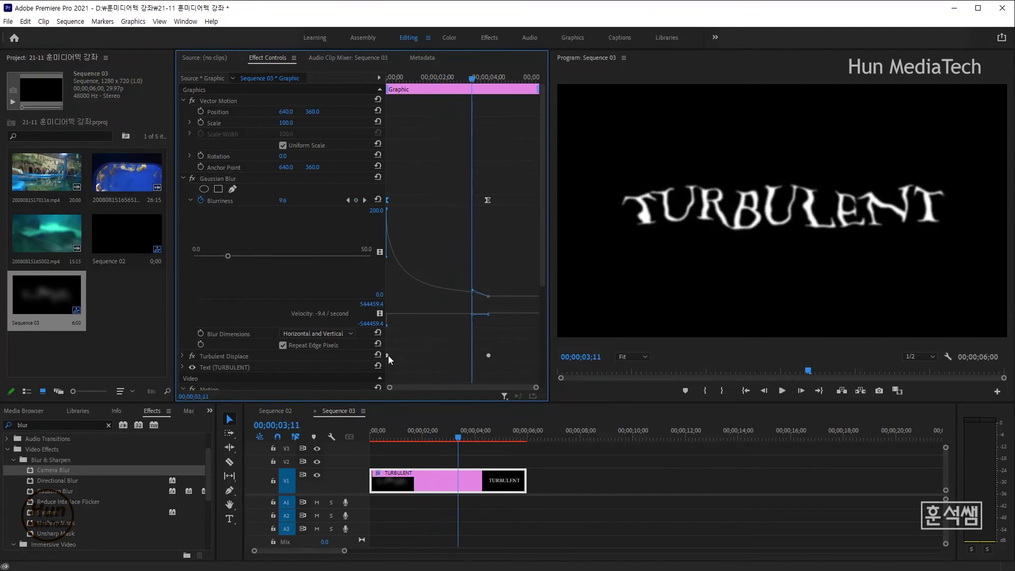
Replay the title reveal from the start repeatedly, finishing on the sharp title
click(352, 437)
key(Home)
key(space)
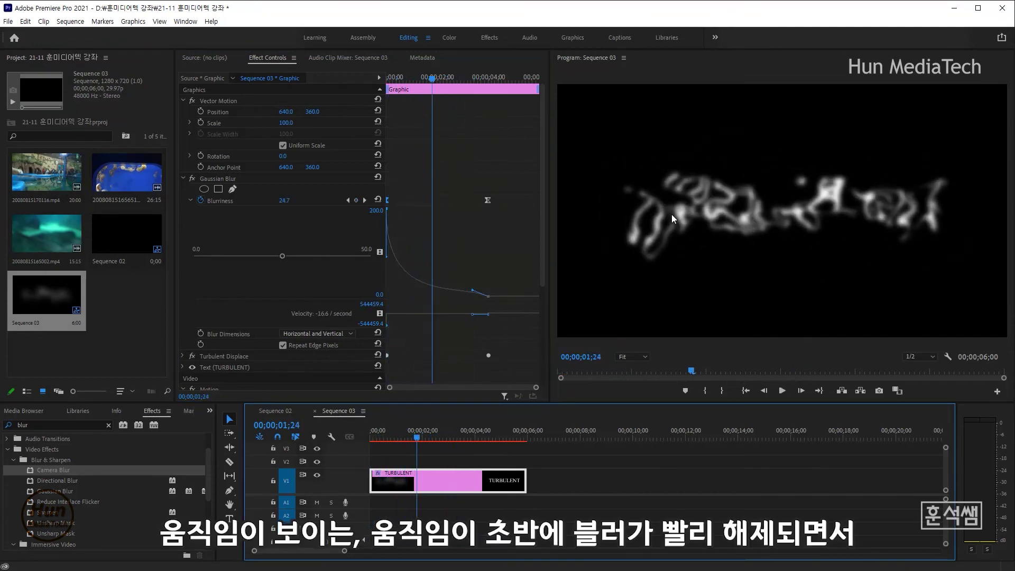
key(Home)
key(space)
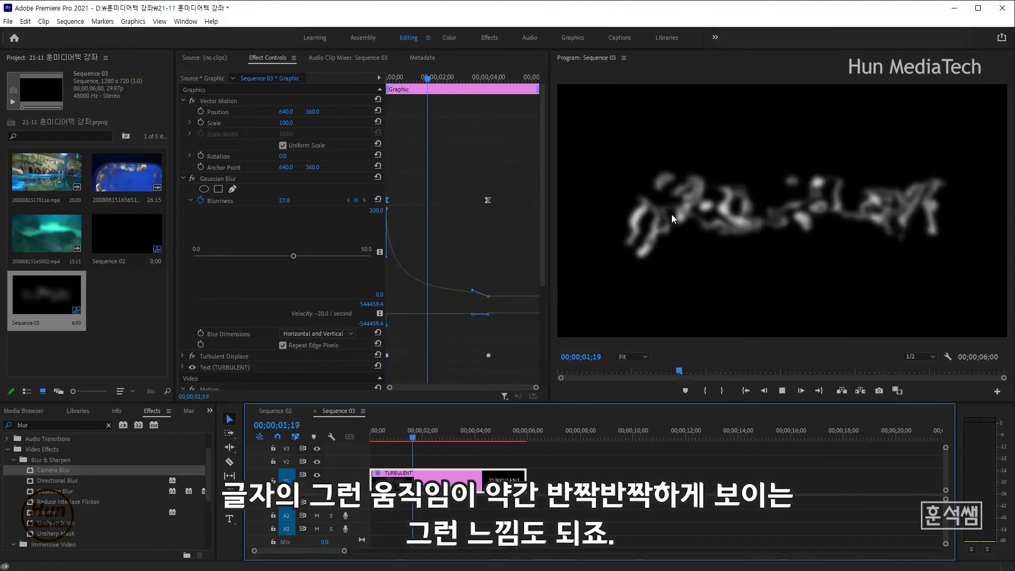
key(space)
key(Home)
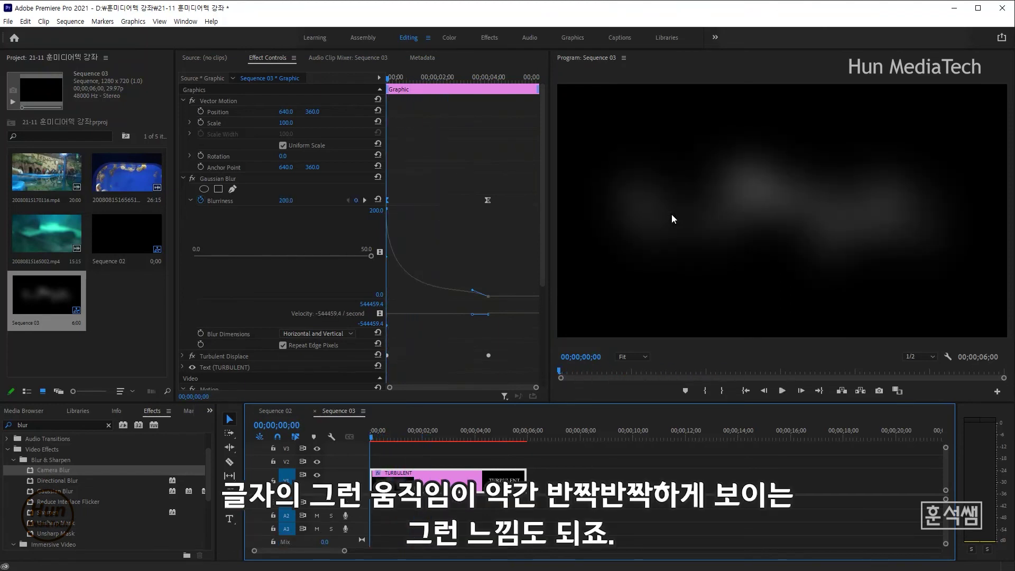
key(space)
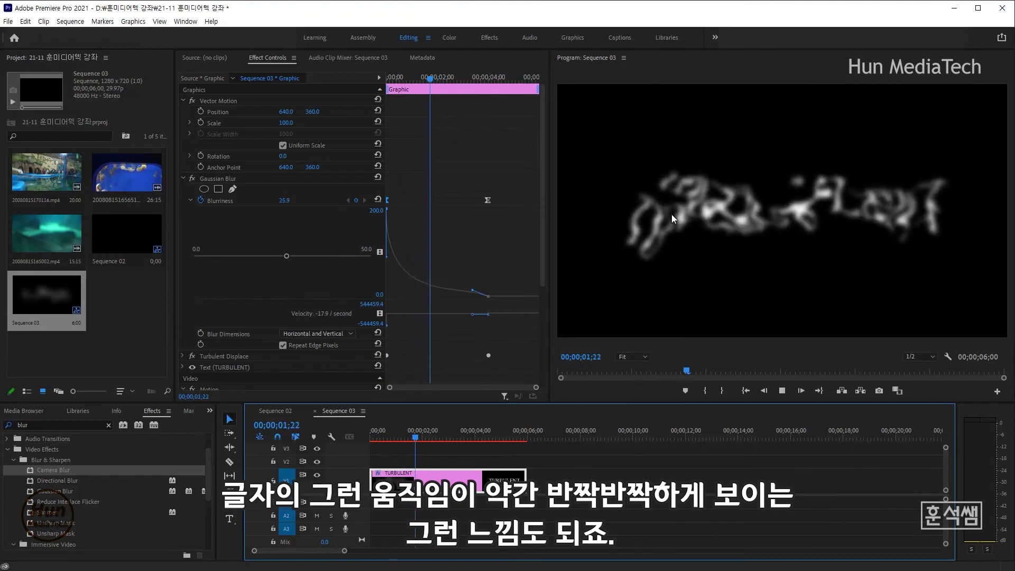
key(space)
key(Home)
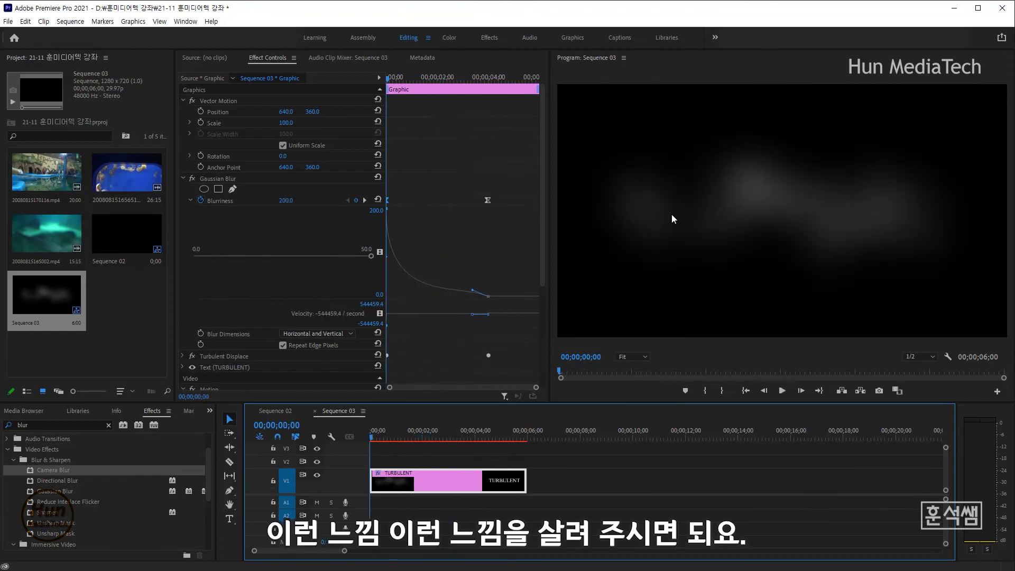
key(space)
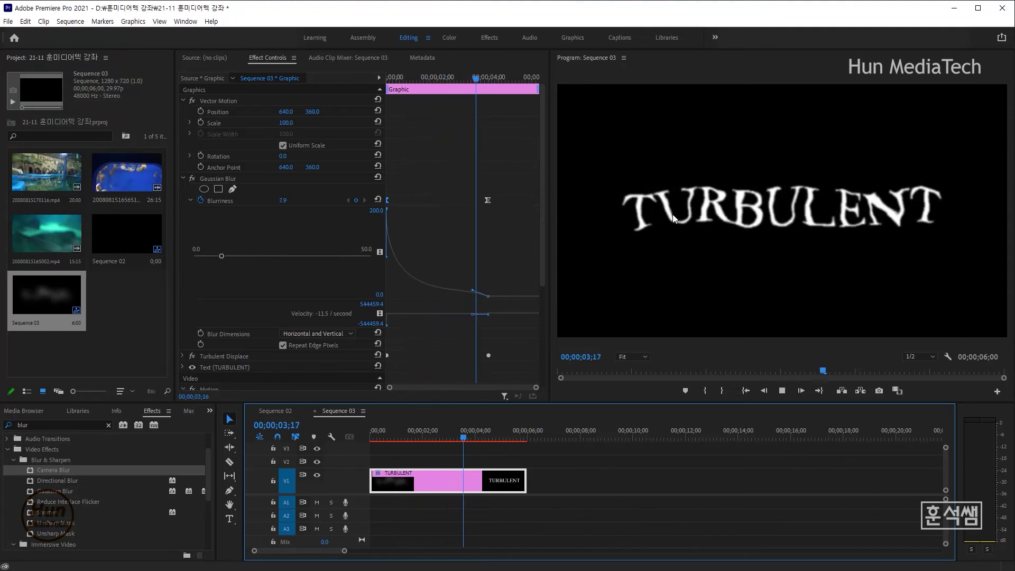
key(space)
key(Home)
key(space)
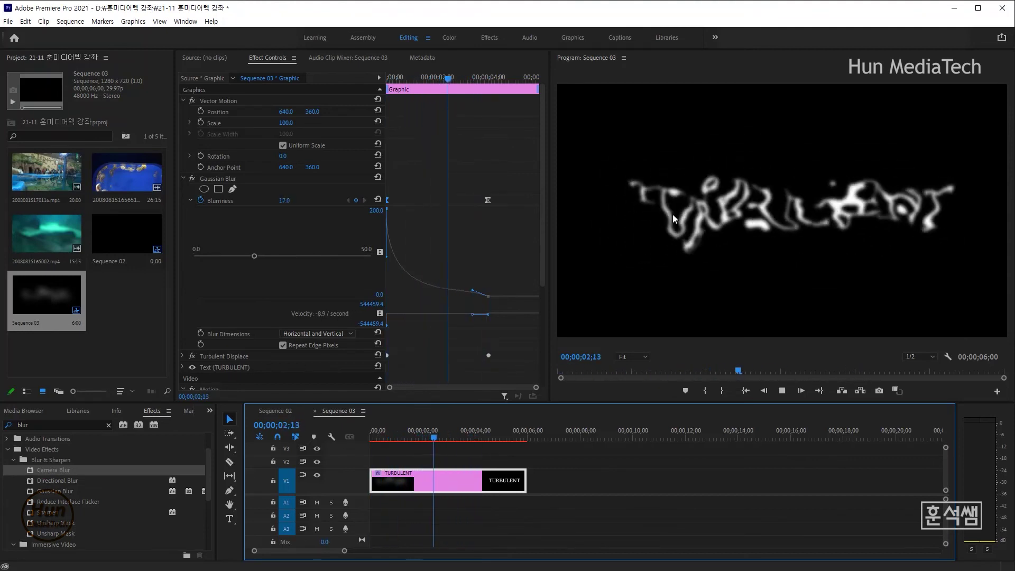
key(space)
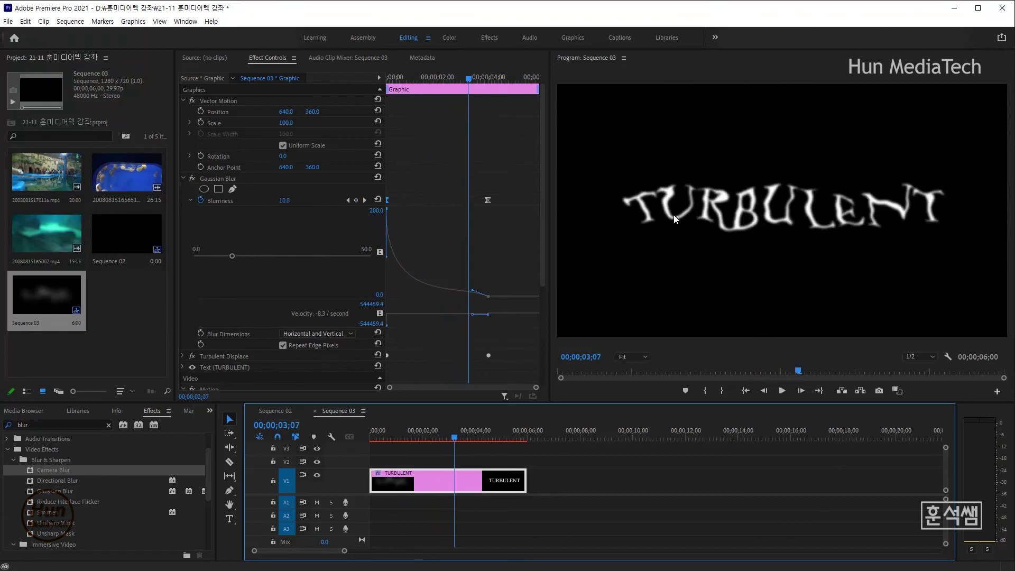
key(Home)
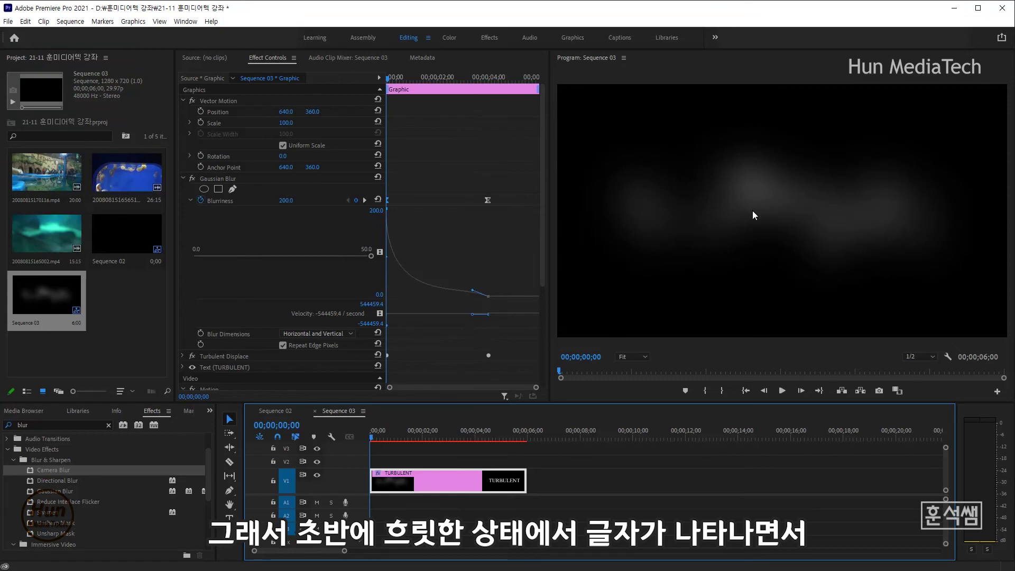
key(space)
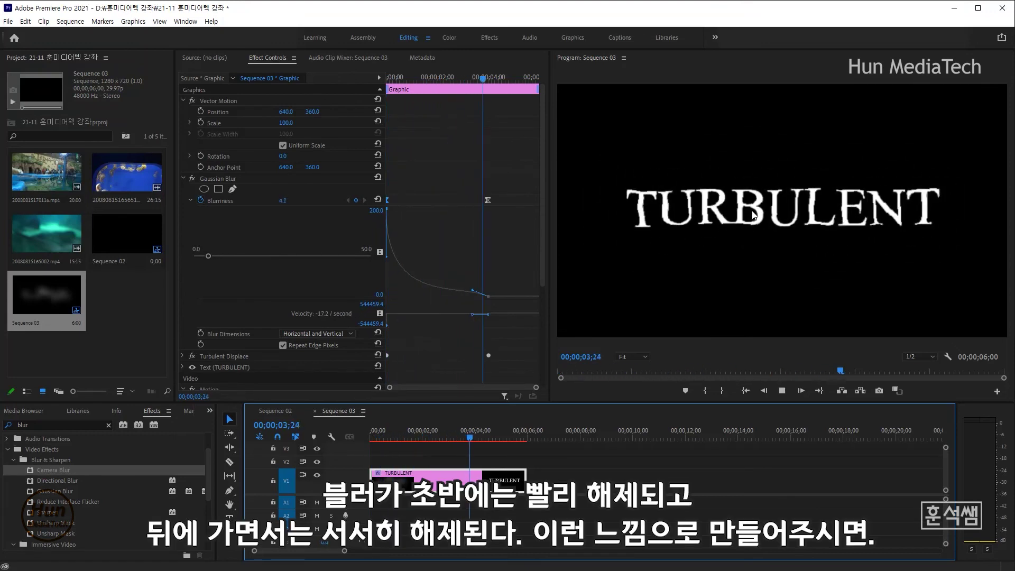
key(space)
Scrub and play through the blur transition, rendering the sequence for smooth playback
mouse_move(416, 78)
mouse_down()
mouse_move(485, 89)
mouse_move(384, 79)
mouse_up()
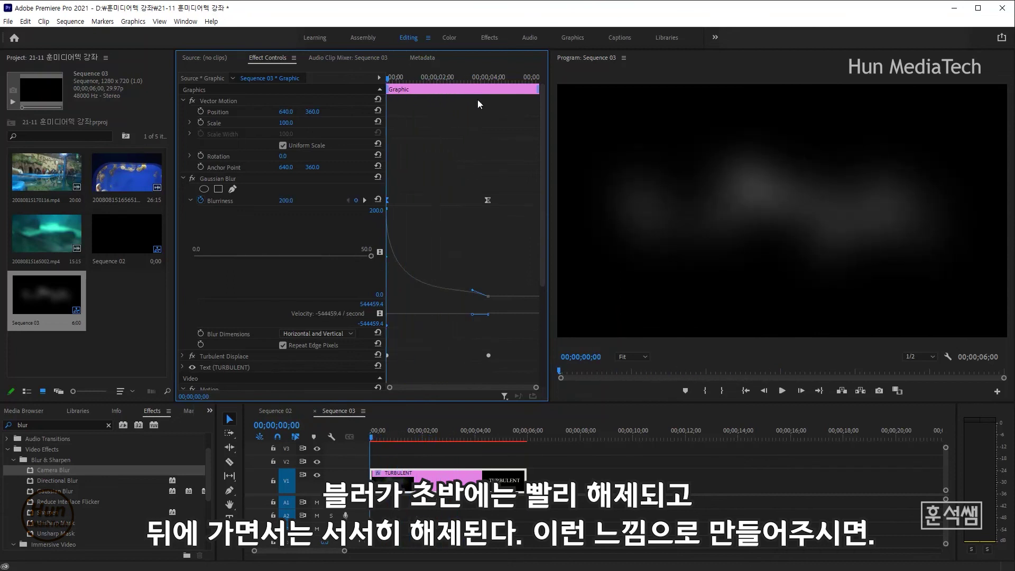
key(space)
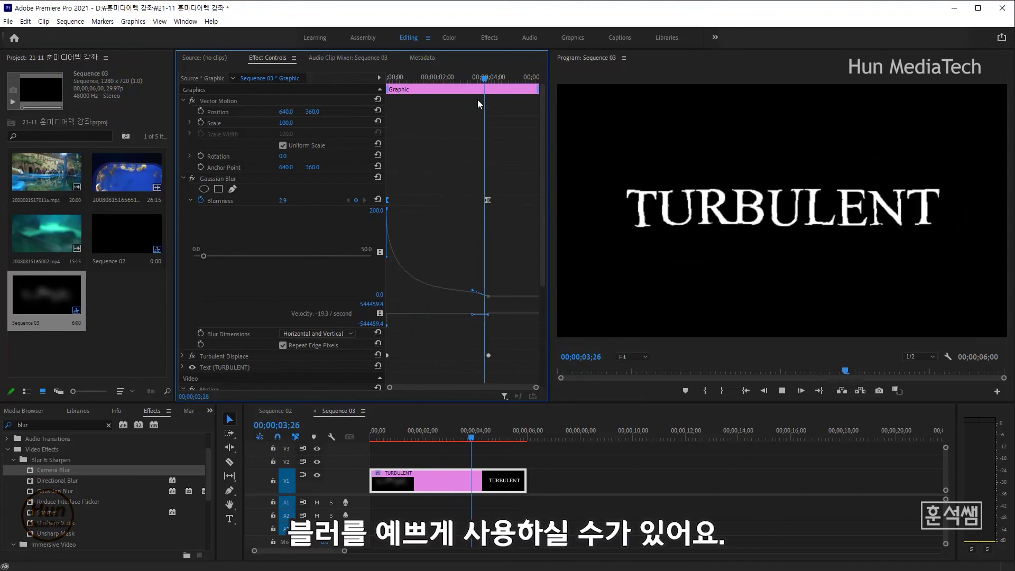
drag(415, 78, 367, 76)
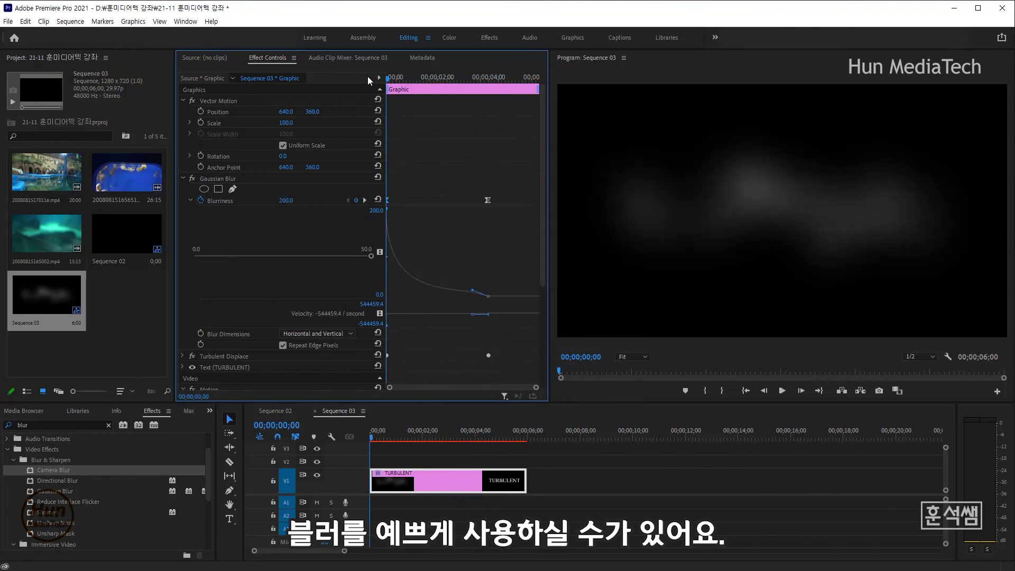
key(space)
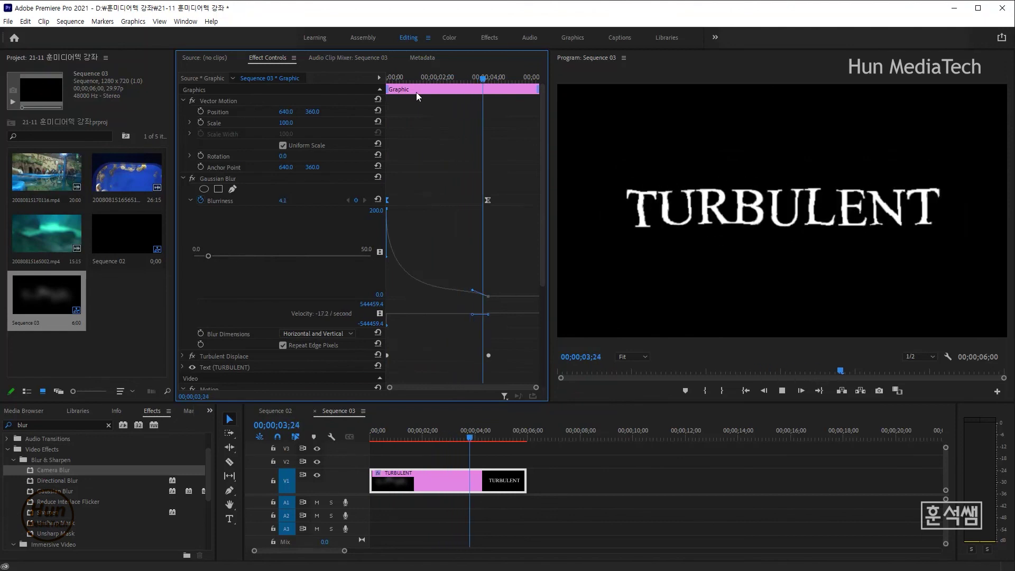
click(433, 78)
key(Return)
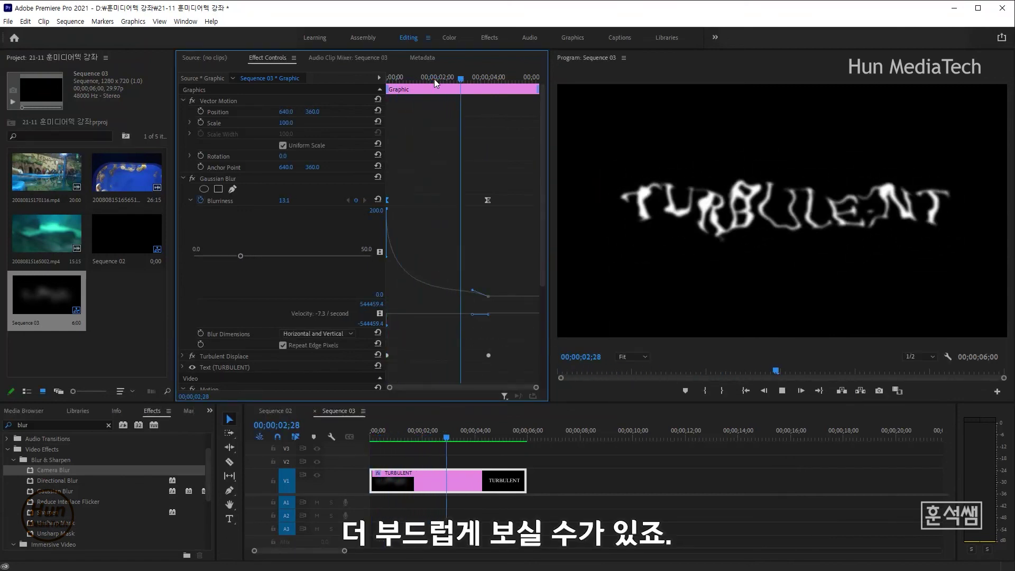
key(space)
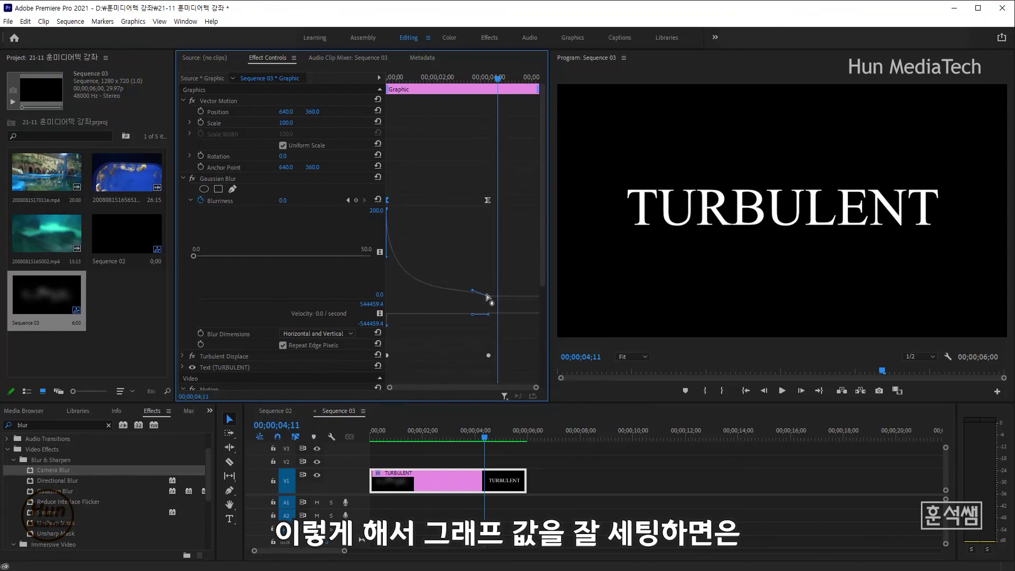
Play the rendered animation from the start again and park on the blurred opening frame 00;00;00;00
click(380, 433)
key(space)
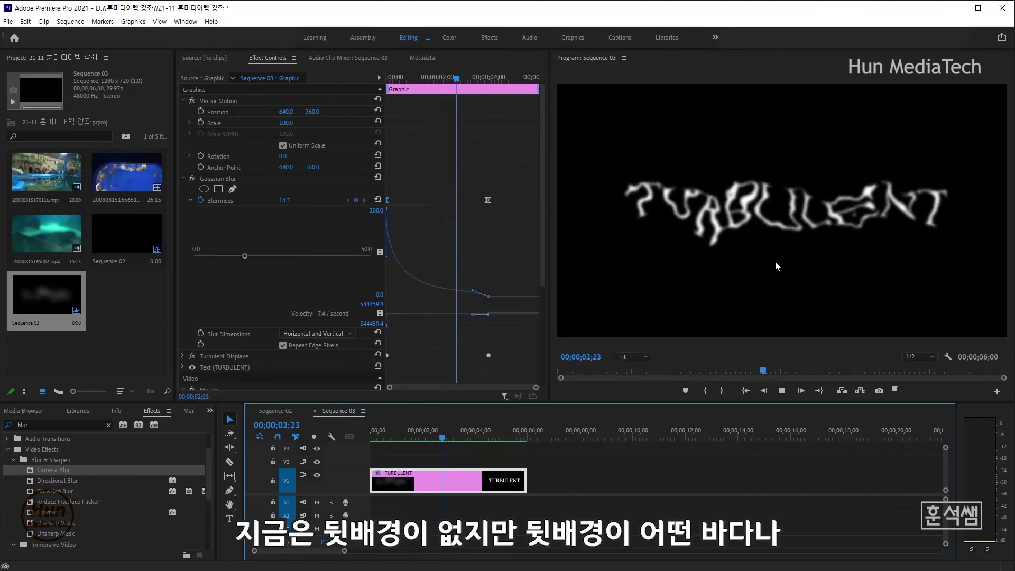
key(space)
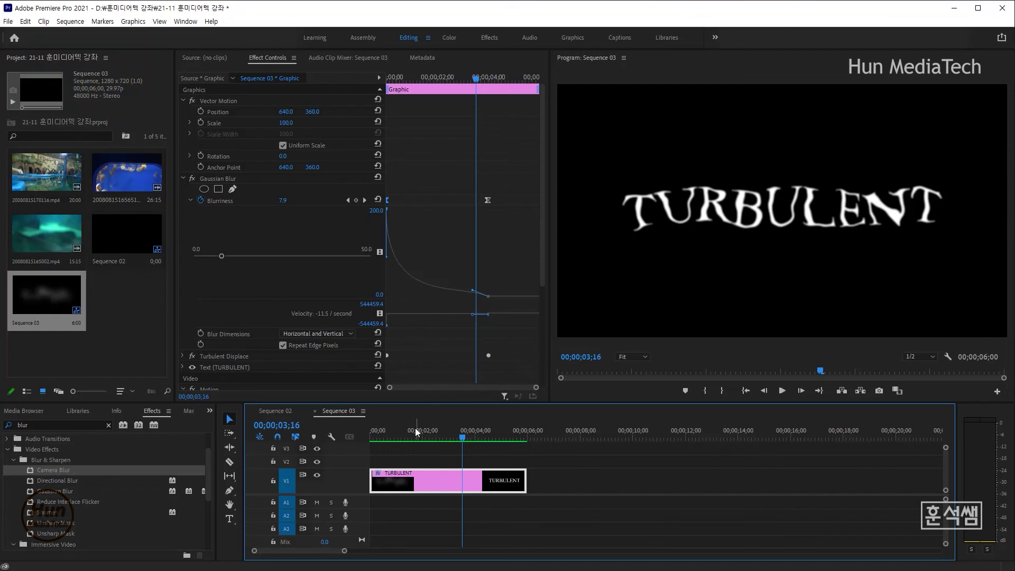
key(Home)
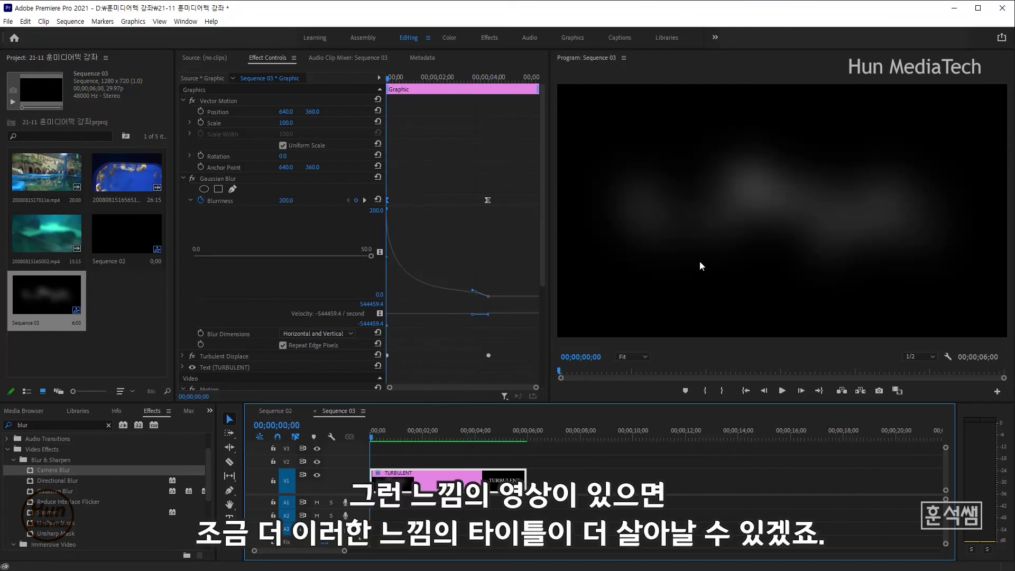
key(space)
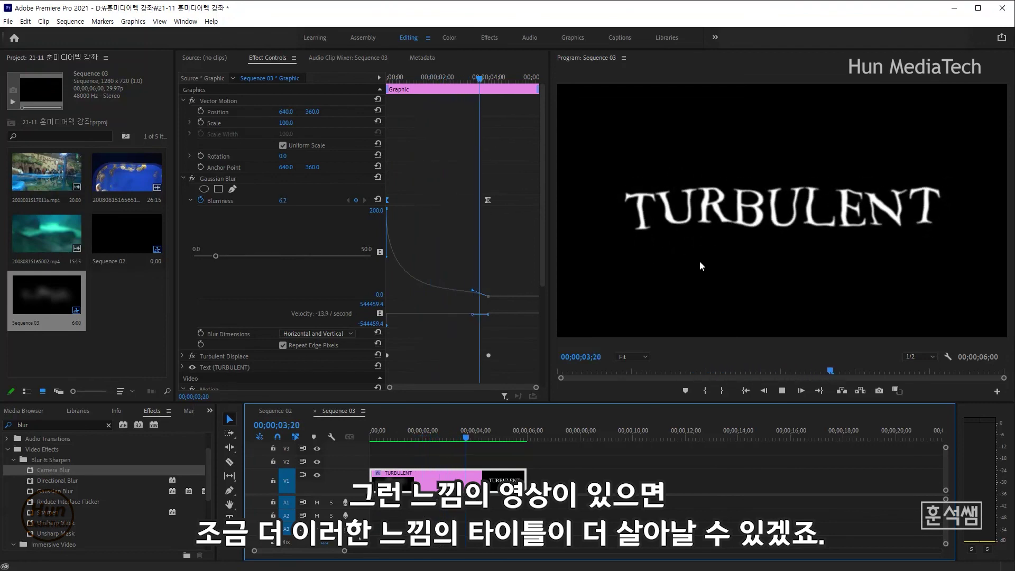
mouse_move(395, 434)
mouse_down()
mouse_move(364, 435)
mouse_move(354, 389)
mouse_up()
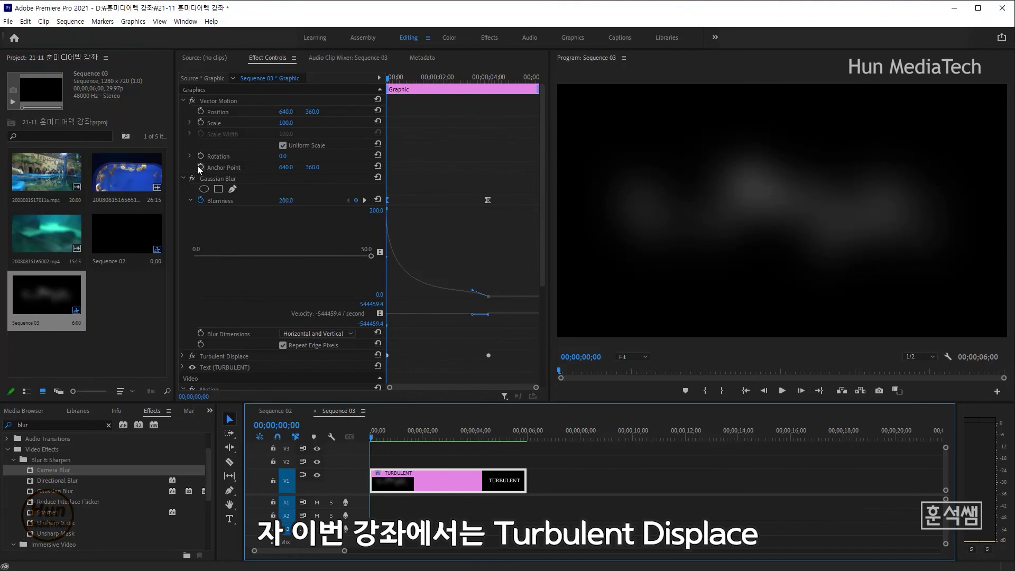
Expand Turbulent Displace and review its Twist, Amount 100, Size 135, Complexity 5 and Evolution 75° settings
click(214, 179)
click(183, 356)
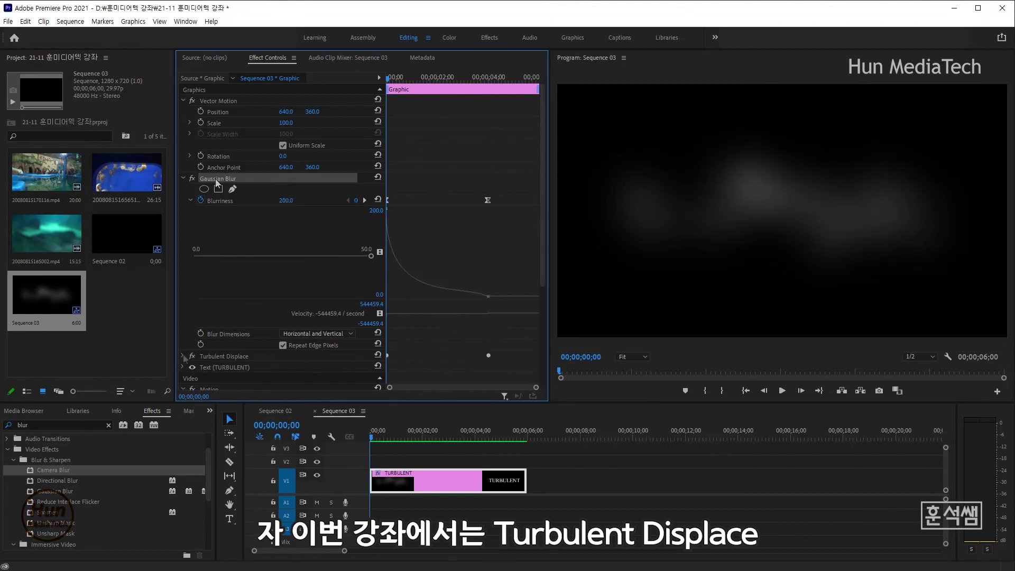
click(249, 354)
scroll(181, 341, down, 2)
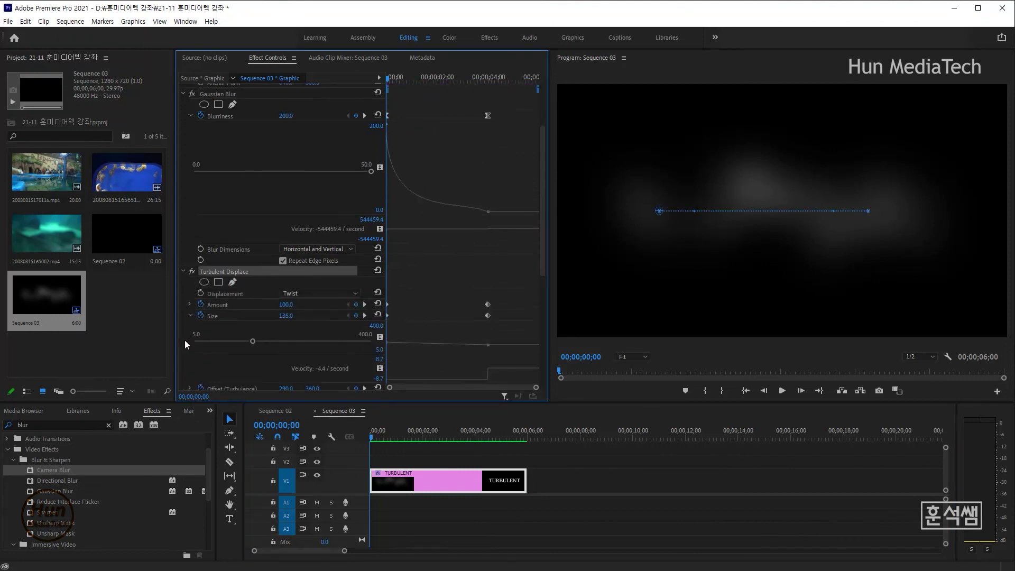
scroll(185, 341, down, 2)
scroll(185, 340, down, 1)
scroll(185, 341, down, 1)
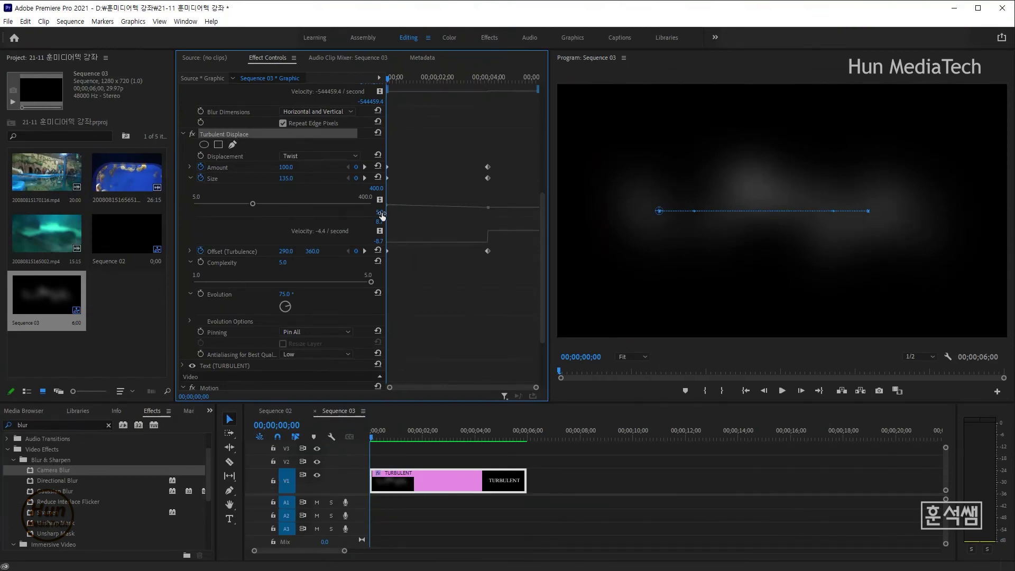
scroll(428, 176, up, 2)
scroll(428, 176, up, 2)
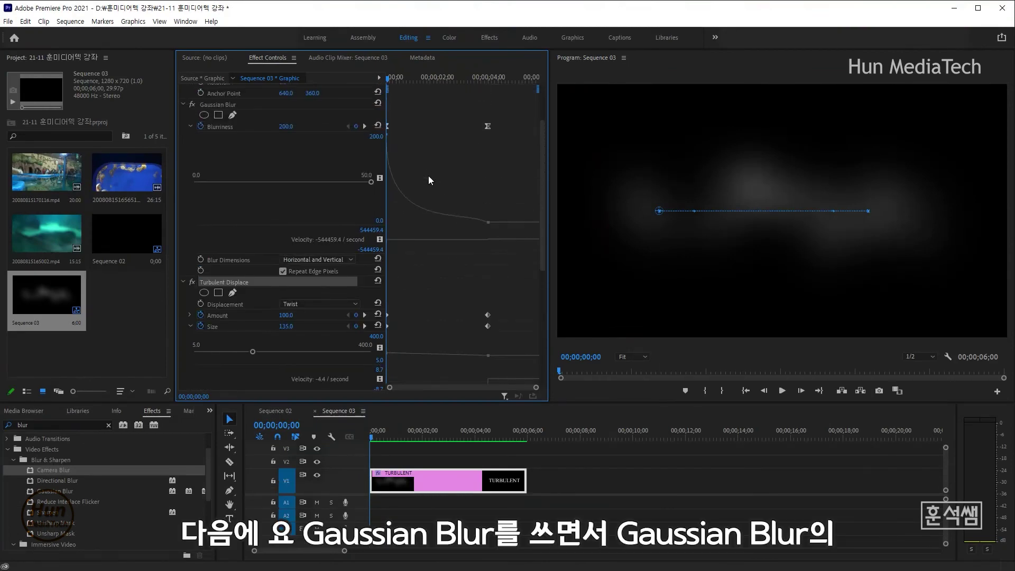
Adjust the Bezier easing into the last Blurriness keyframe on the value graph
click(211, 105)
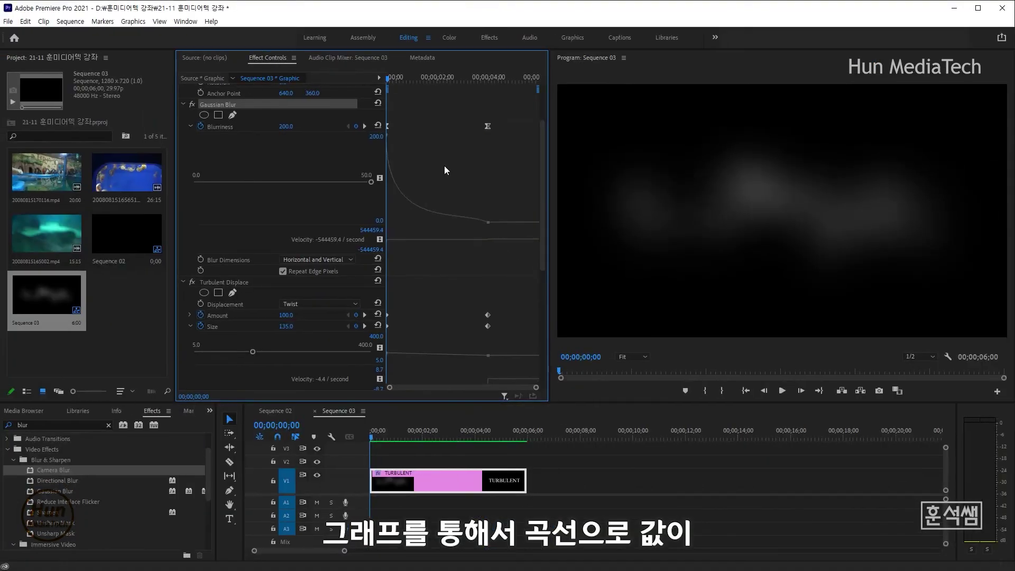
click(488, 222)
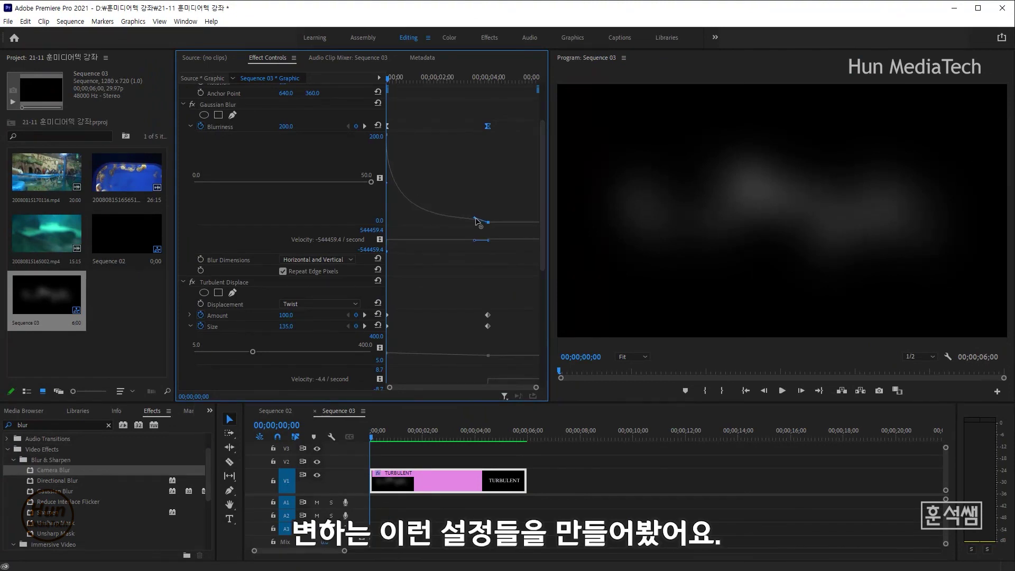
click(478, 221)
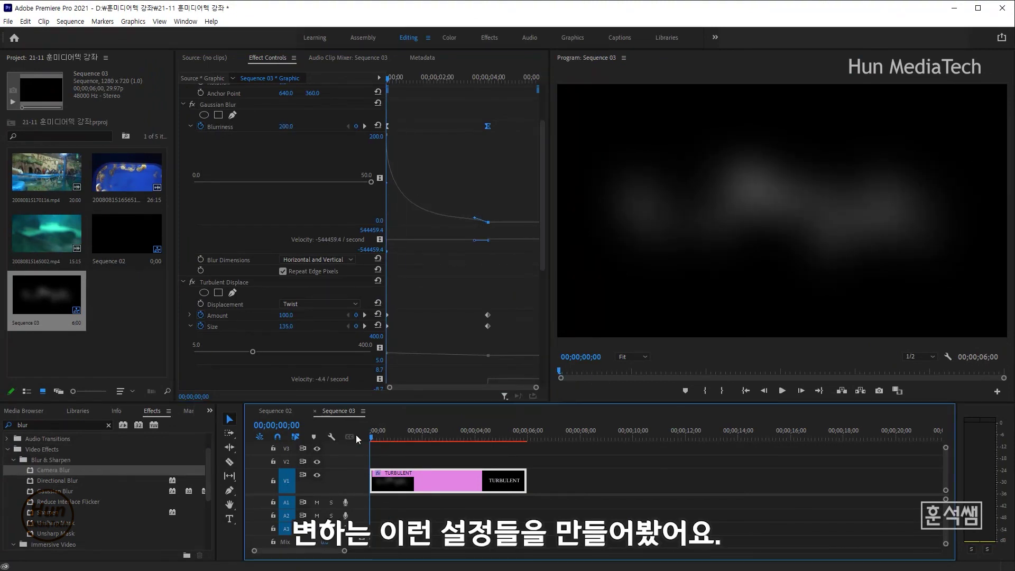
Render Sequence 03 and play the title through to the sharp final text
key(Return)
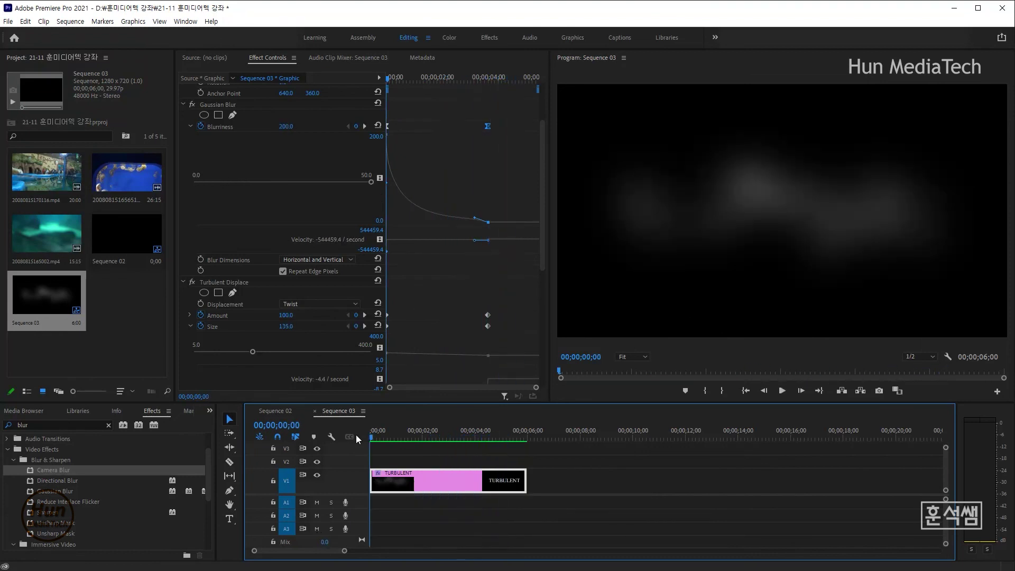
key(space)
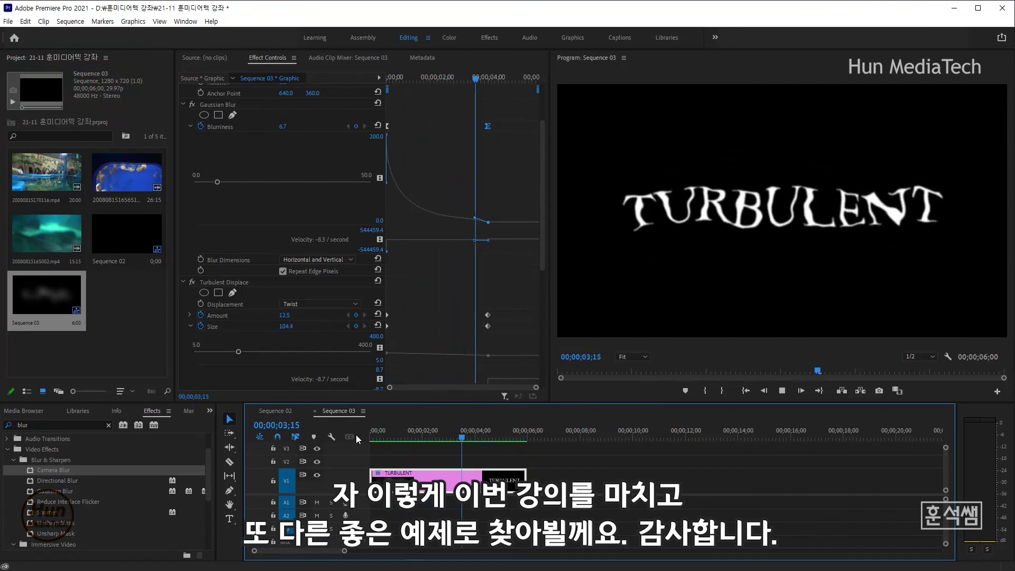
key(space)
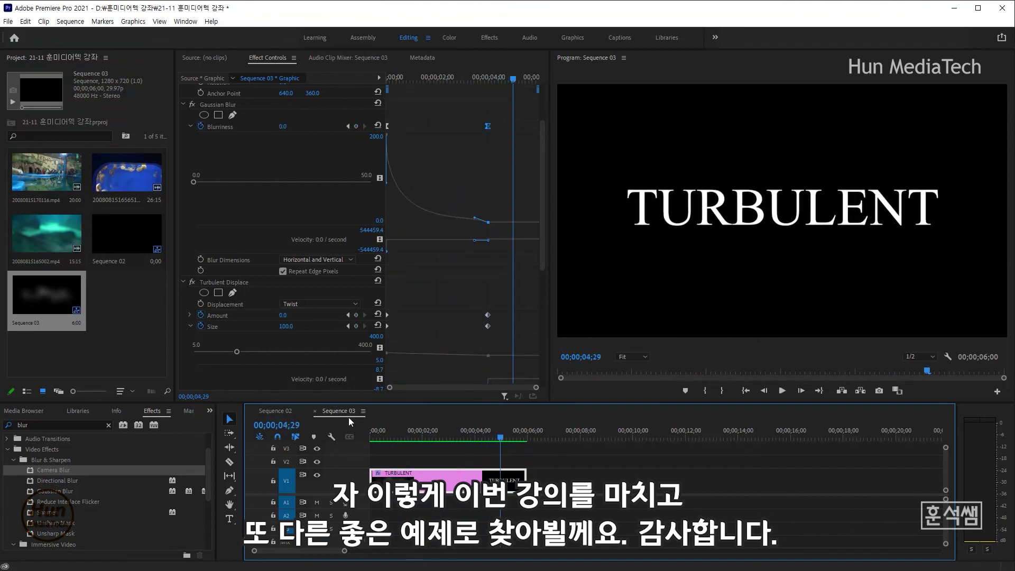